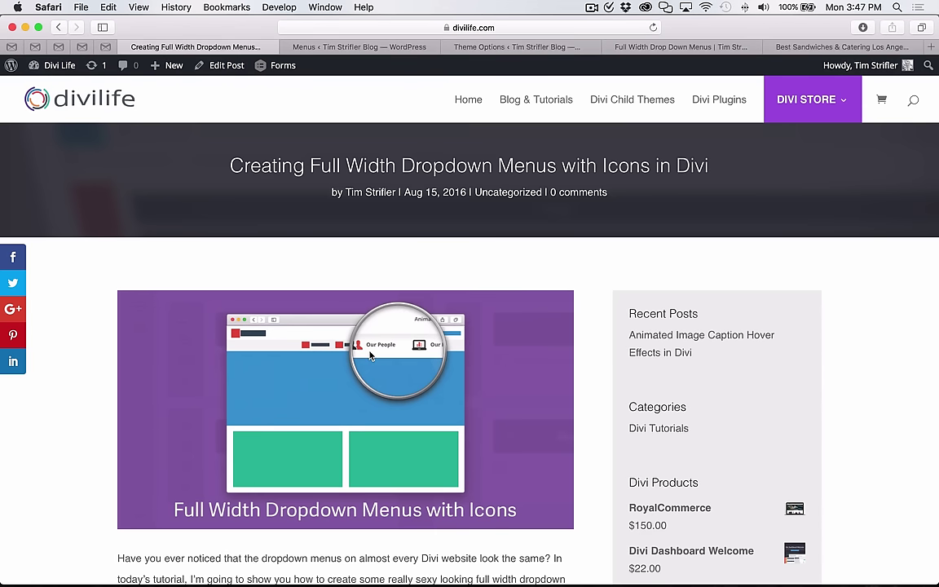
Show the demo page's full-width dropdown with Our Philosophy, Our People and Our Products.
left_click(650, 46)
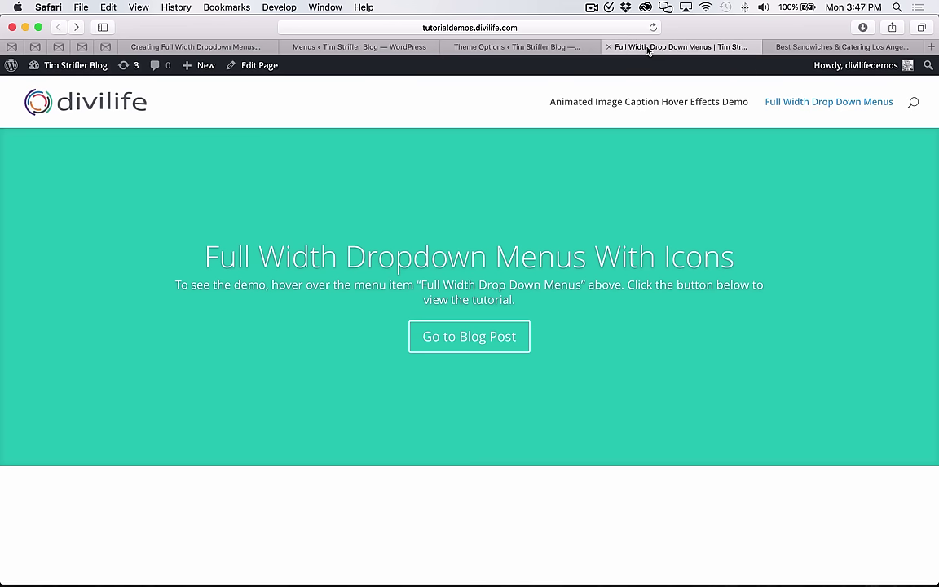
mouse_move(803, 101)
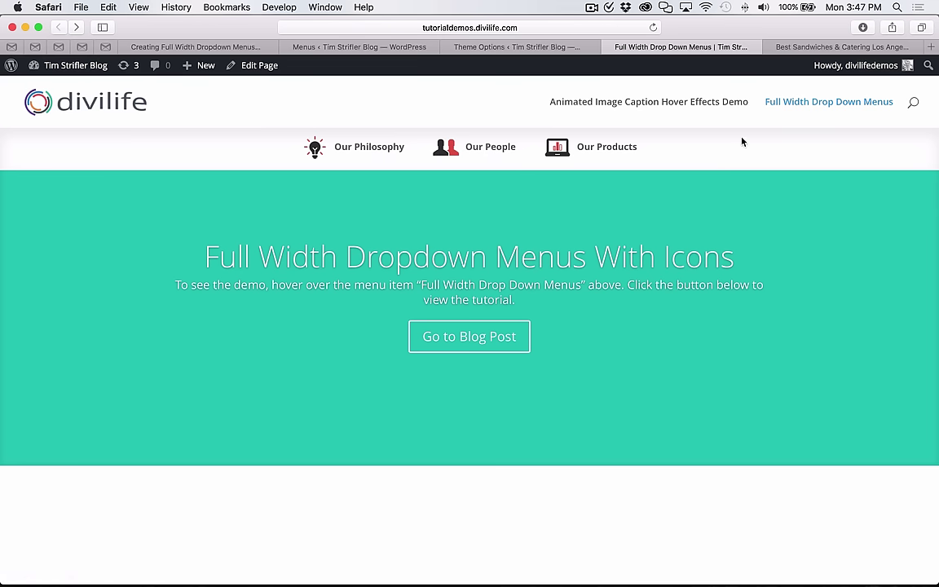
Study the Mendocino Farms full-width food dropdown and its people, passion and purpose card hover effects.
left_click(840, 47)
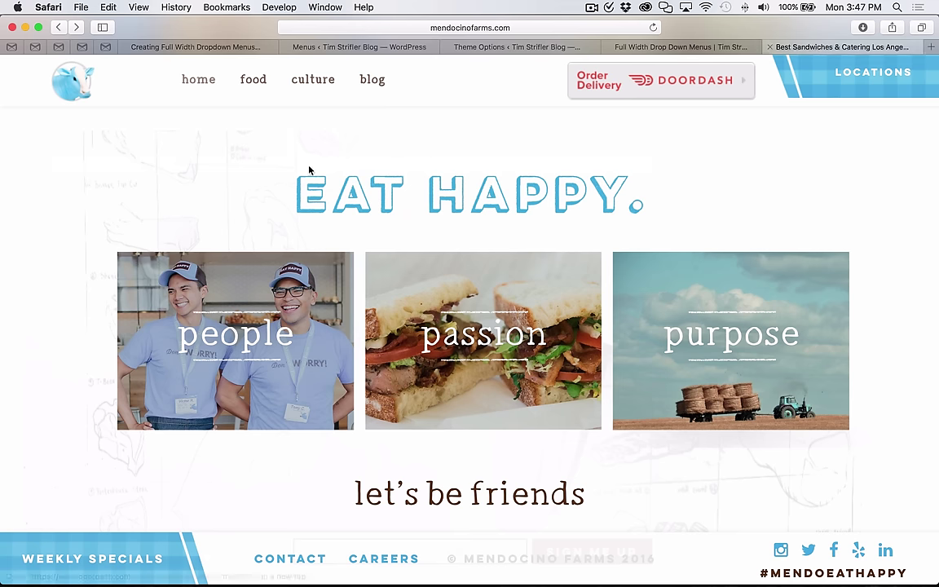
scroll(245, 188, "up", 2)
scroll(244, 188, "up", 4)
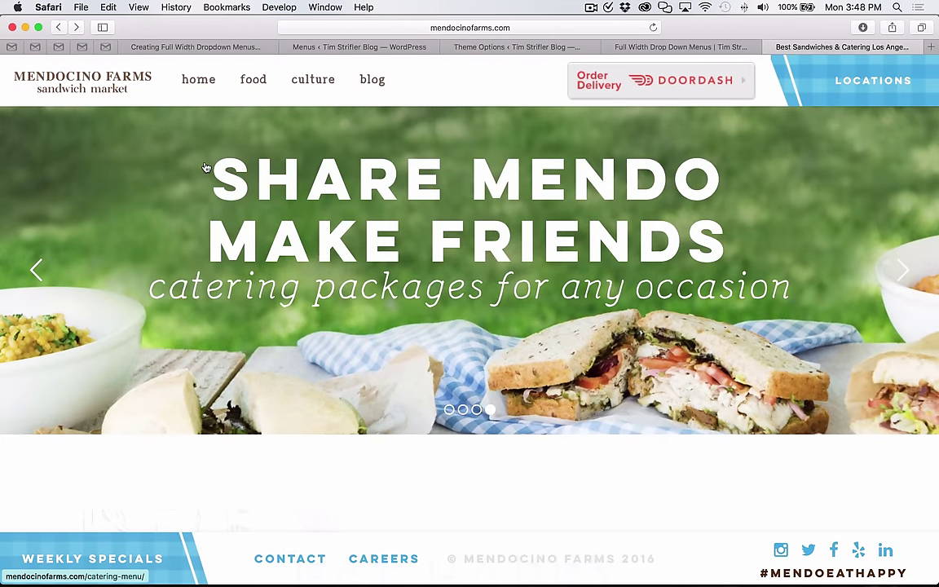
mouse_move(249, 79)
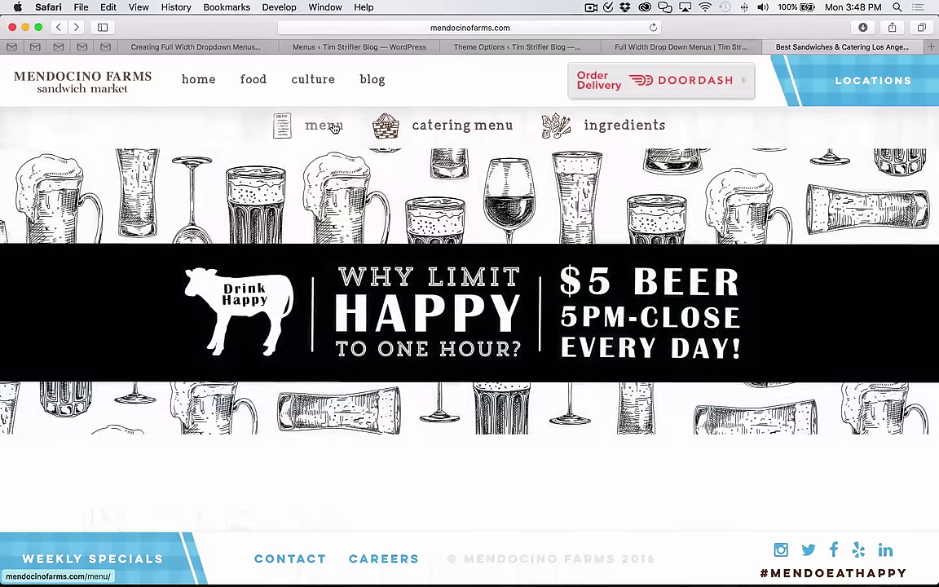
scroll(100, 452, "down", 8)
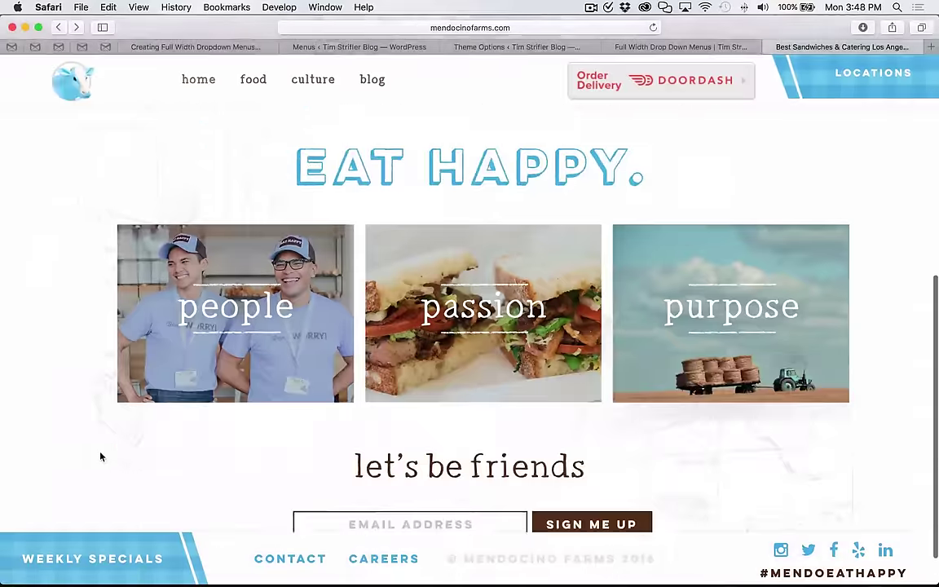
mouse_move(489, 300)
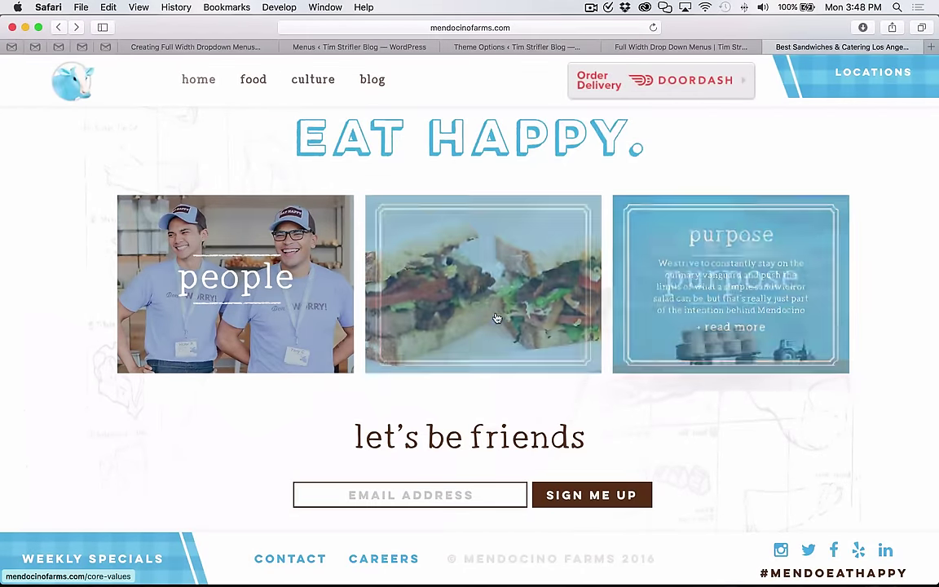
mouse_move(273, 308)
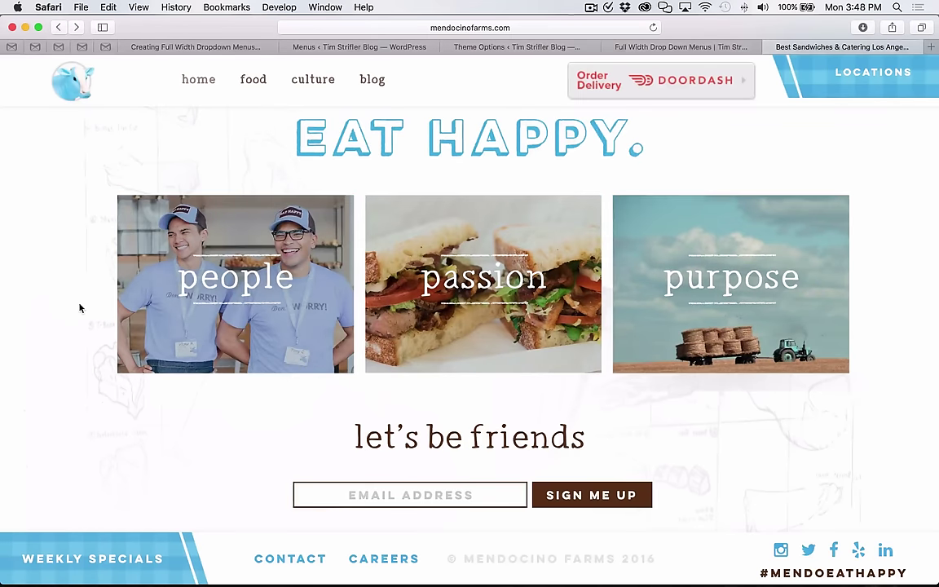
mouse_move(763, 285)
scroll(846, 237, "up", 5)
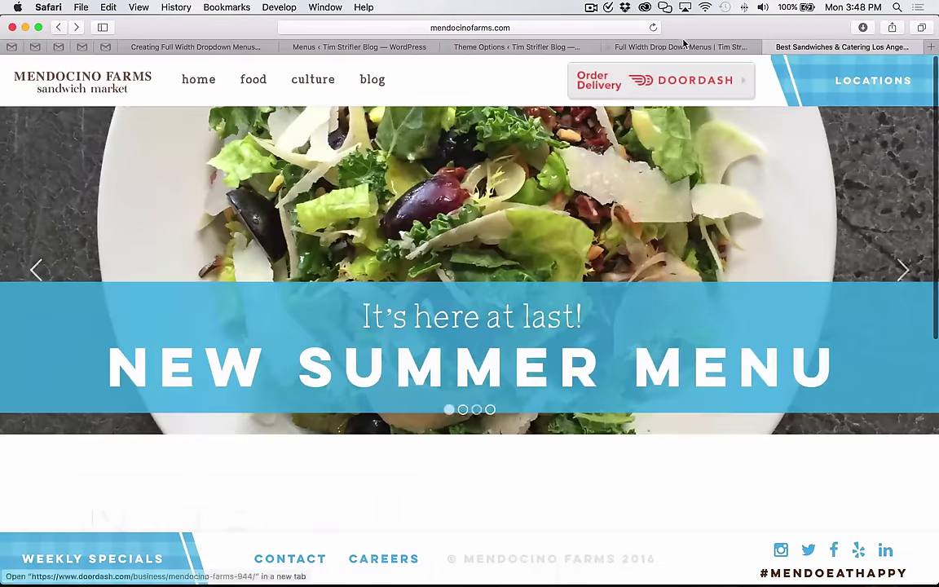
After rechecking the demo dropdown, clear all Divi custom CSS, save Theme Options and close it.
left_click(682, 47)
mouse_move(824, 104)
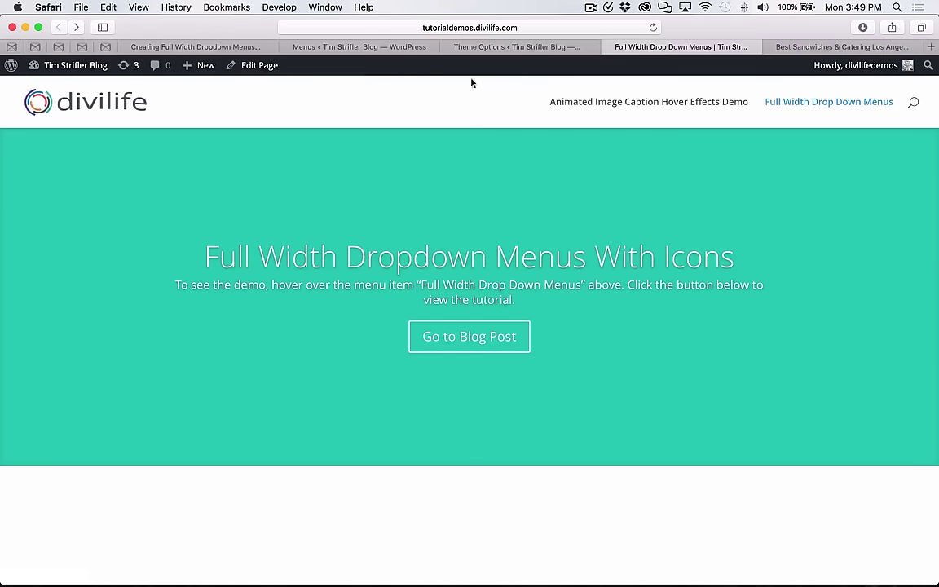
left_click(542, 46)
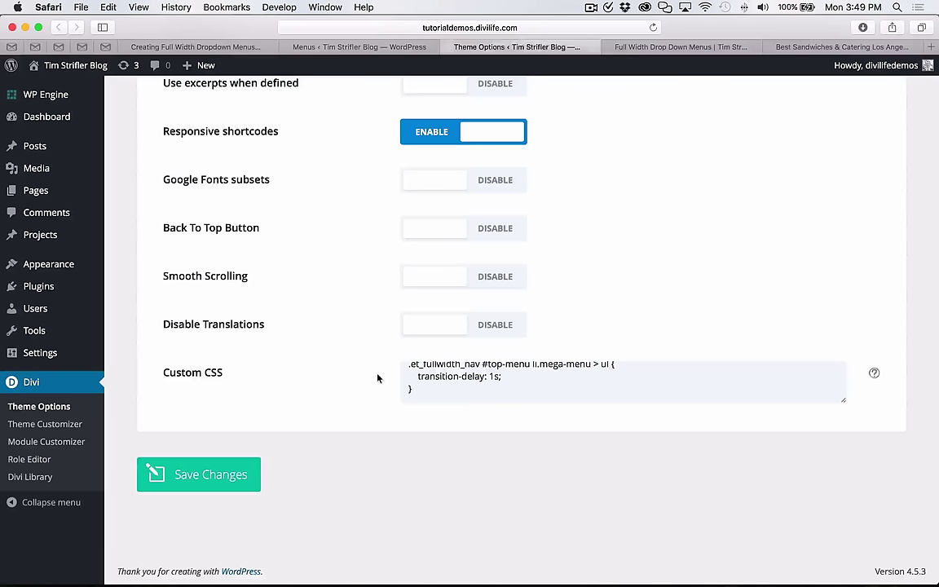
left_click(444, 376)
key("super+a")
key("BackSpace")
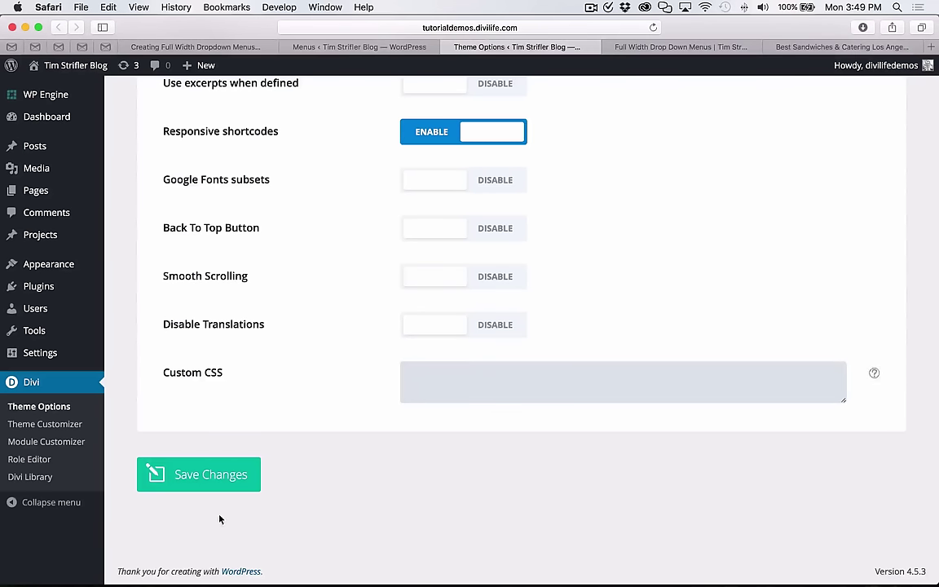
left_click(227, 474)
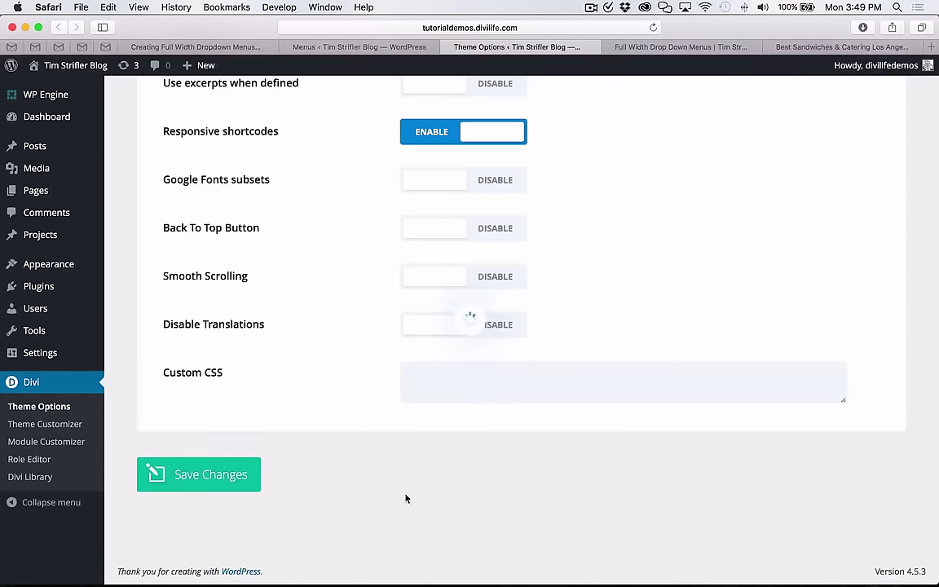
left_click(447, 46)
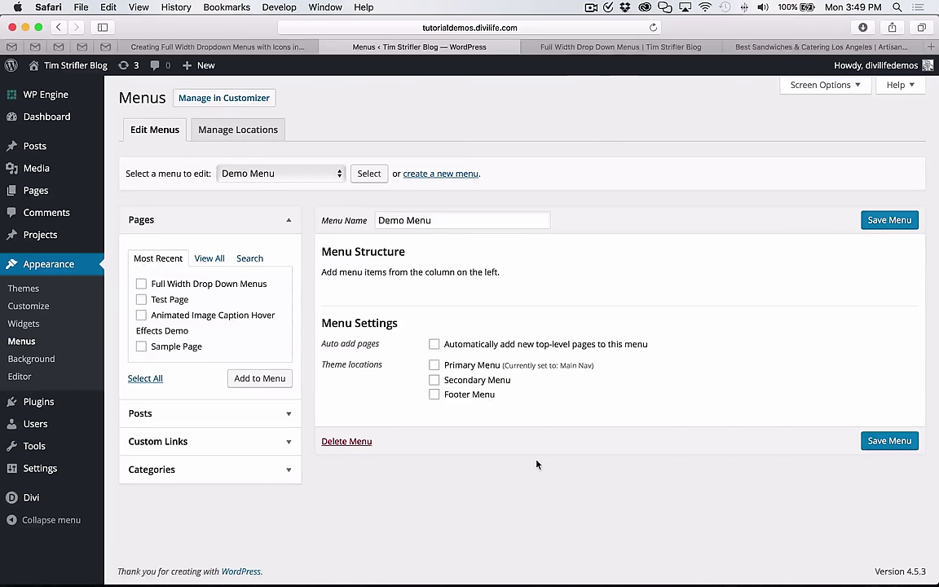
Scroll through the Divi Life full-width dropdown icons tutorial down to its CSS code block.
left_click(214, 47)
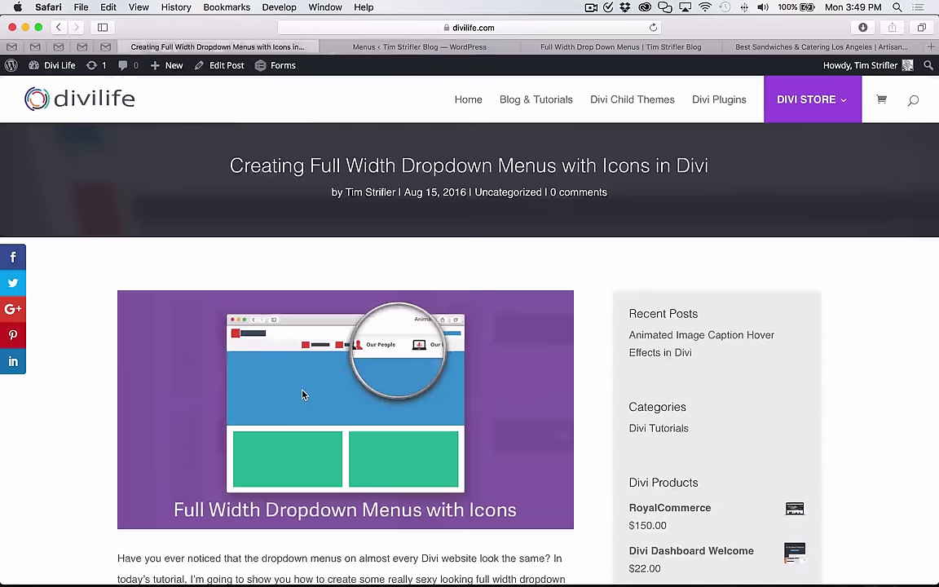
scroll(271, 350, "down", 5)
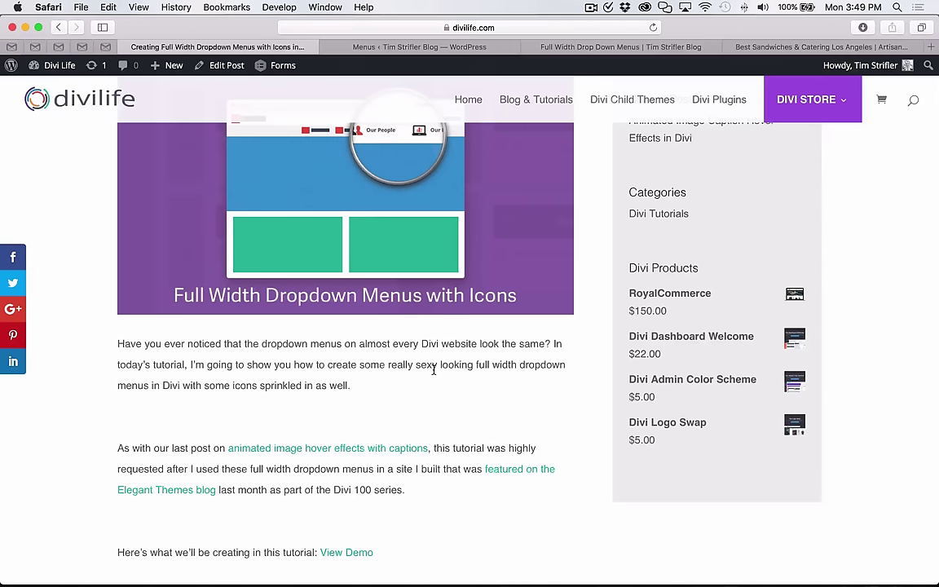
scroll(434, 371, "down", 3)
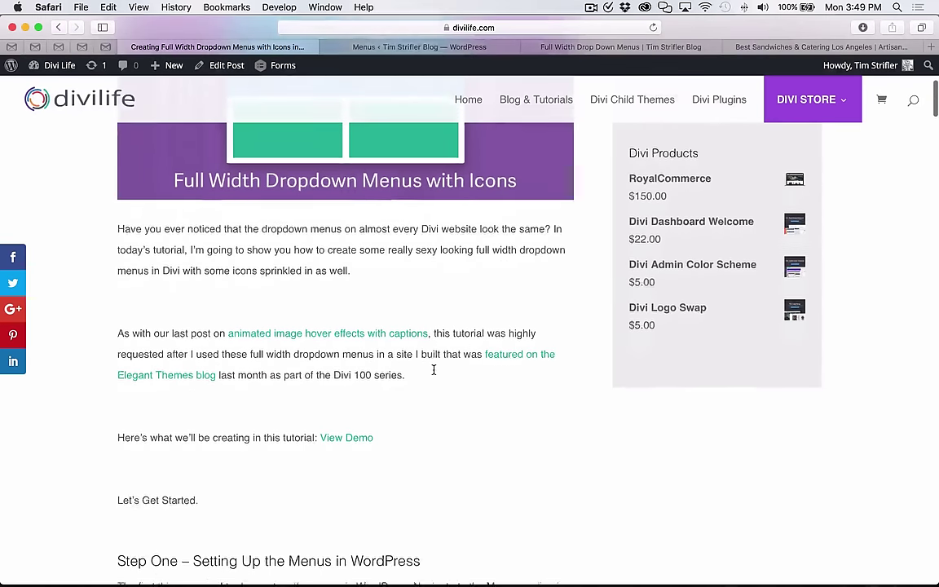
scroll(434, 370, "down", 5)
scroll(276, 392, "down", 4)
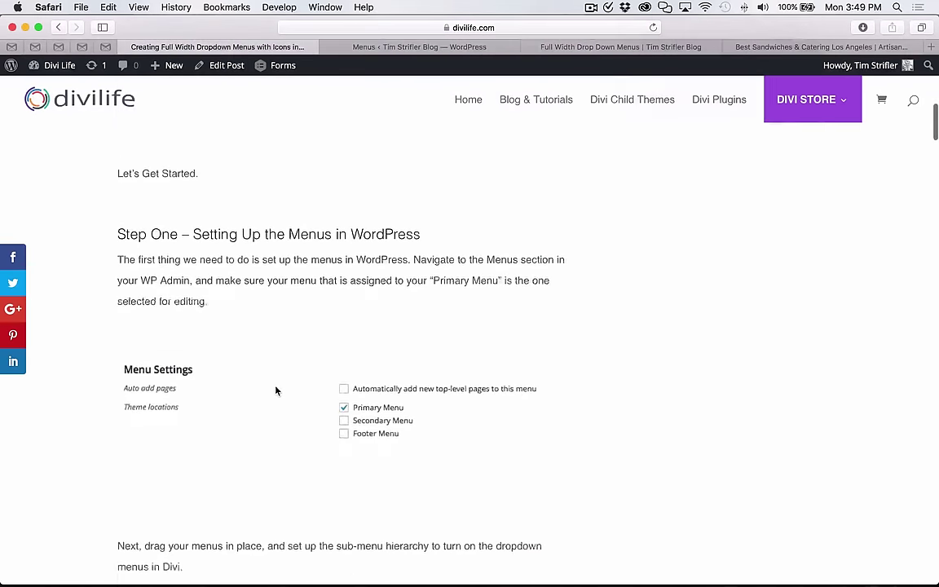
scroll(276, 391, "down", 1)
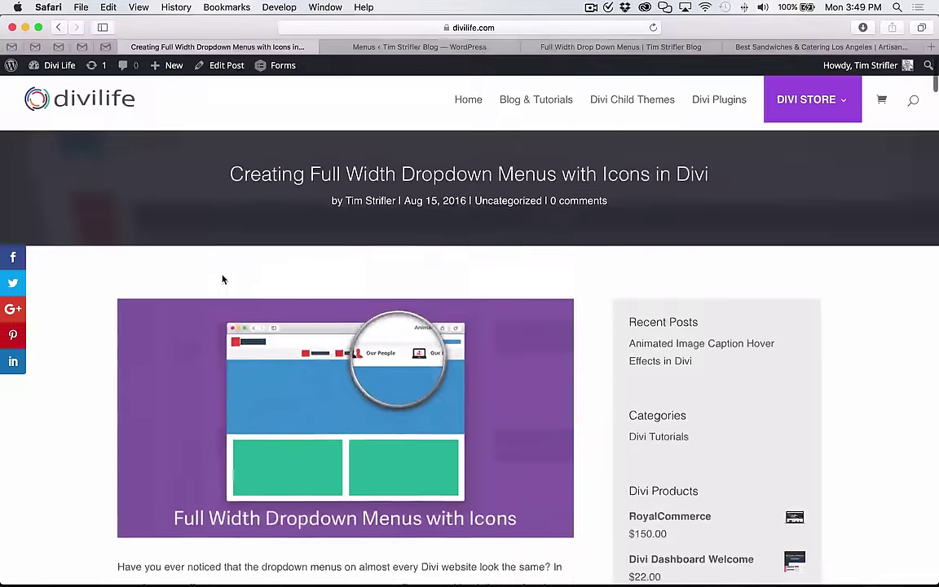
scroll(222, 277, "down", 2)
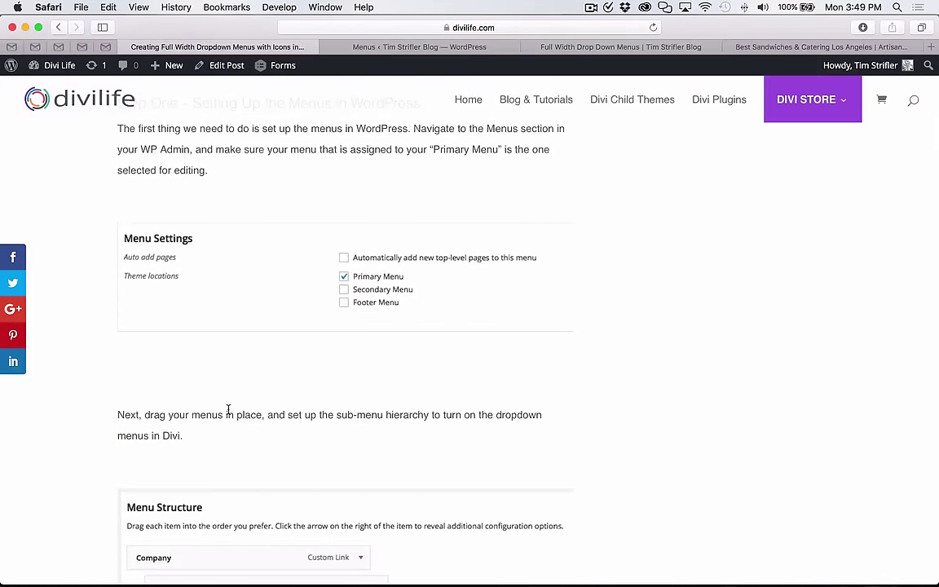
scroll(228, 412, "down", 10)
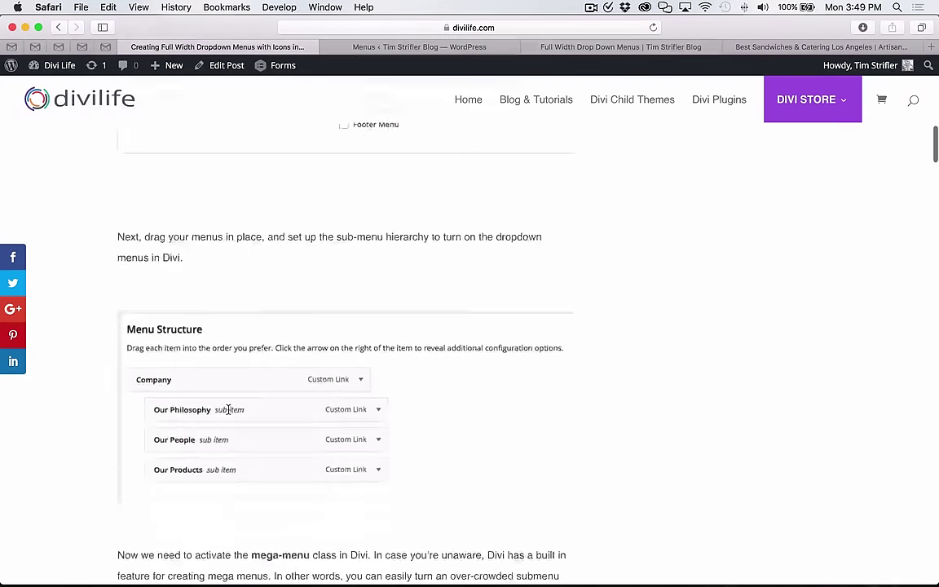
scroll(371, 267, "down", 20)
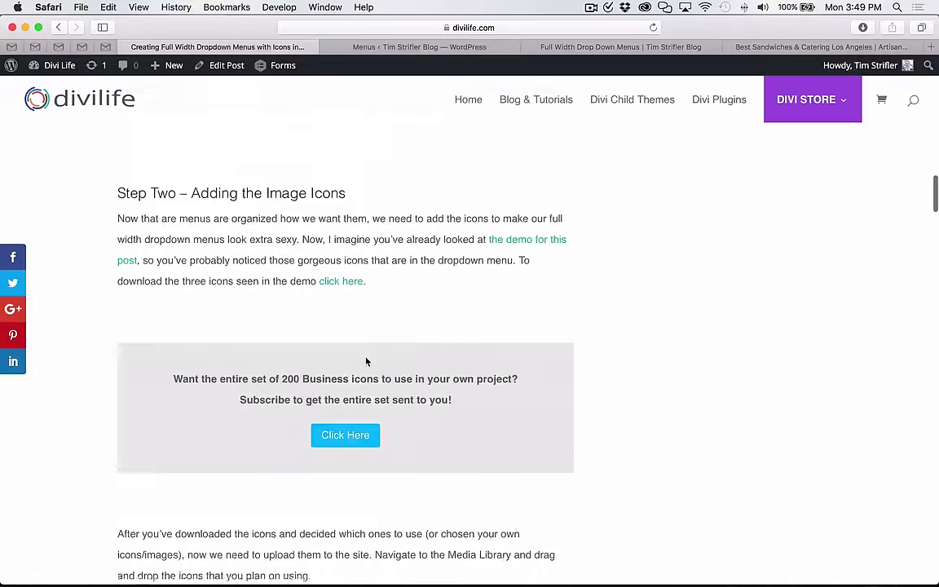
scroll(367, 440, "down", 6)
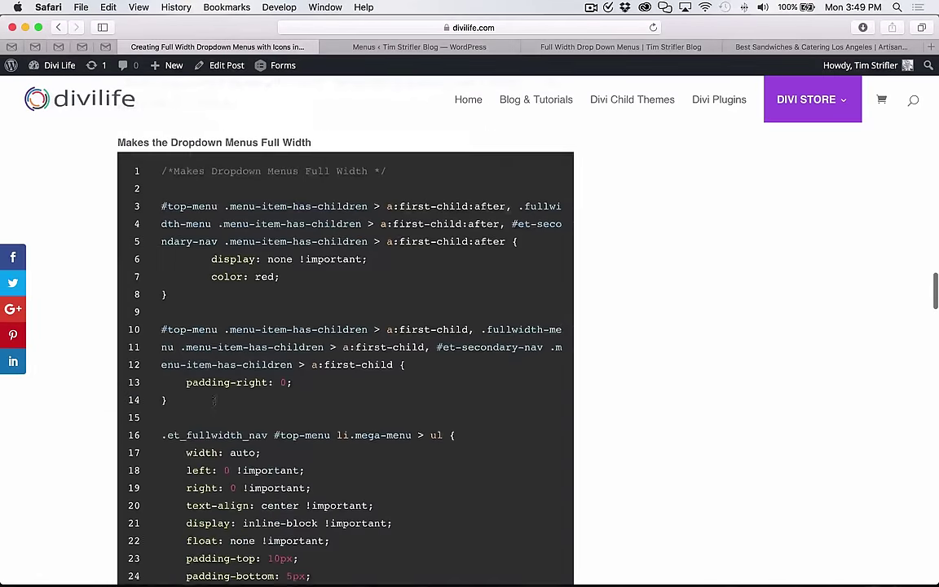
scroll(702, 240, "up", 20)
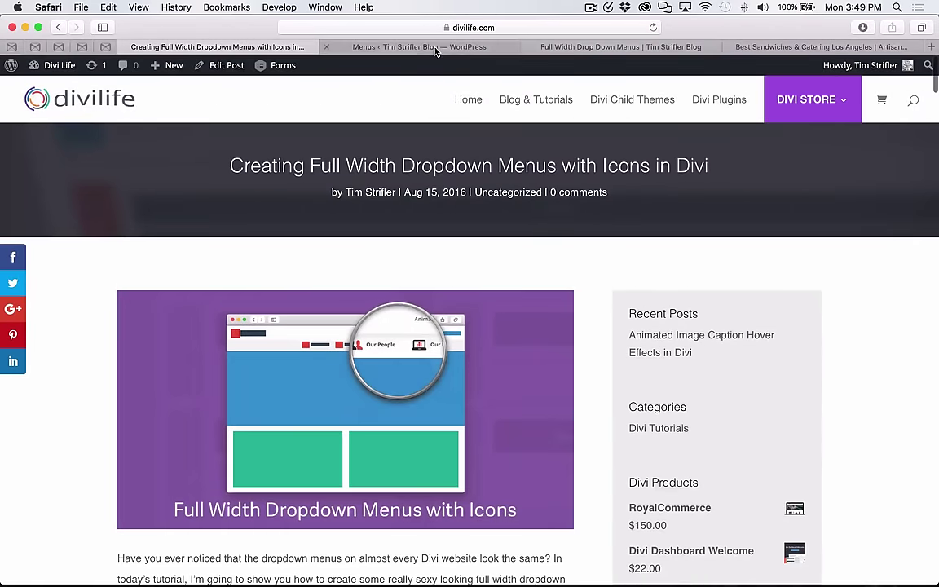
Back in the Demo Menu editor, list every site page, including Home, in the Pages box.
left_click(391, 44)
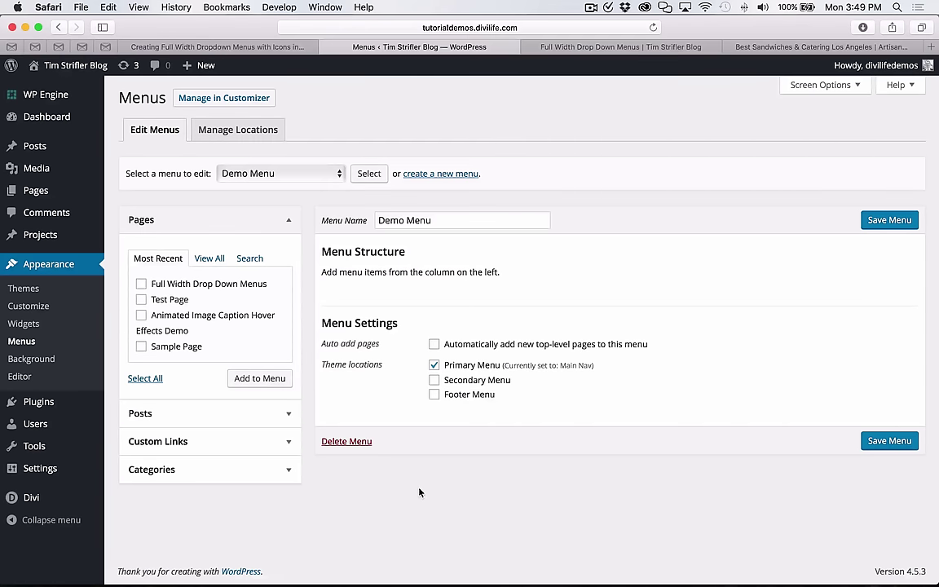
left_click(211, 259)
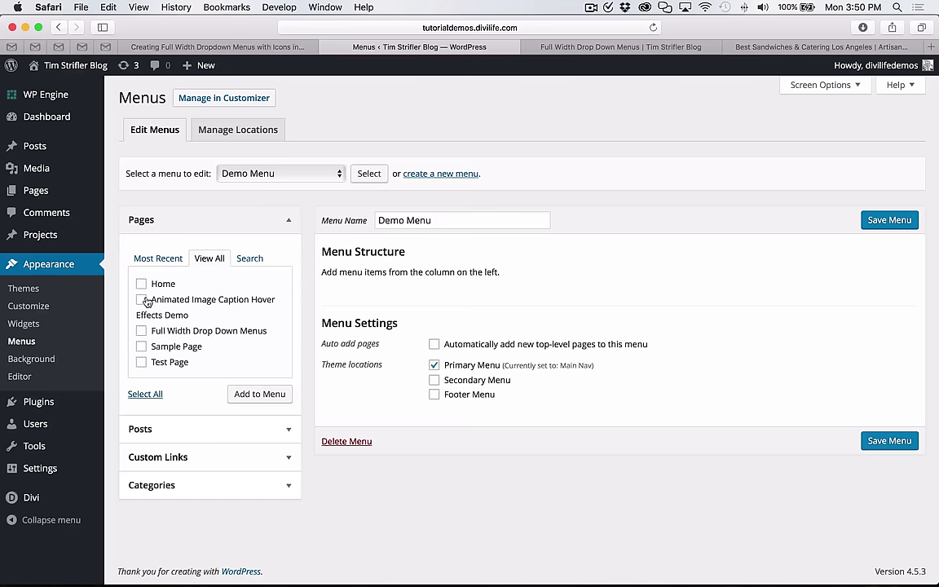
left_click_drag(137, 299, 137, 283)
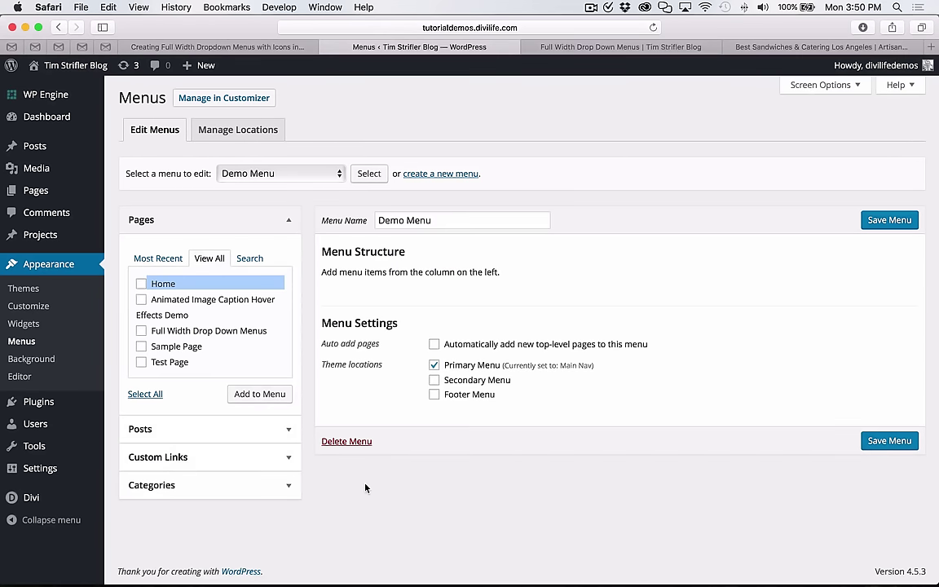
Add custom links 'Our Company' and 'Our Philosophy', both with URL #, to Demo Menu.
left_click(162, 456)
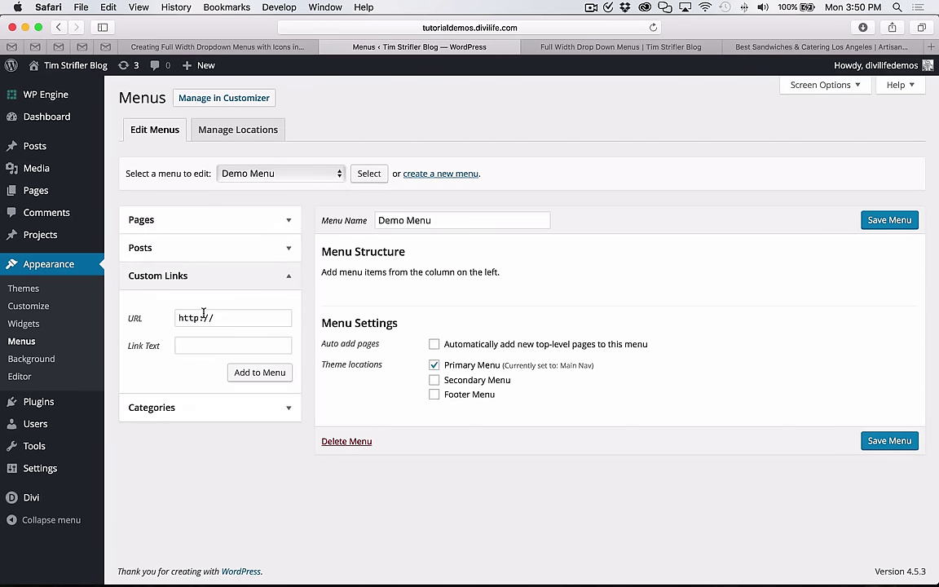
triple_click(204, 317)
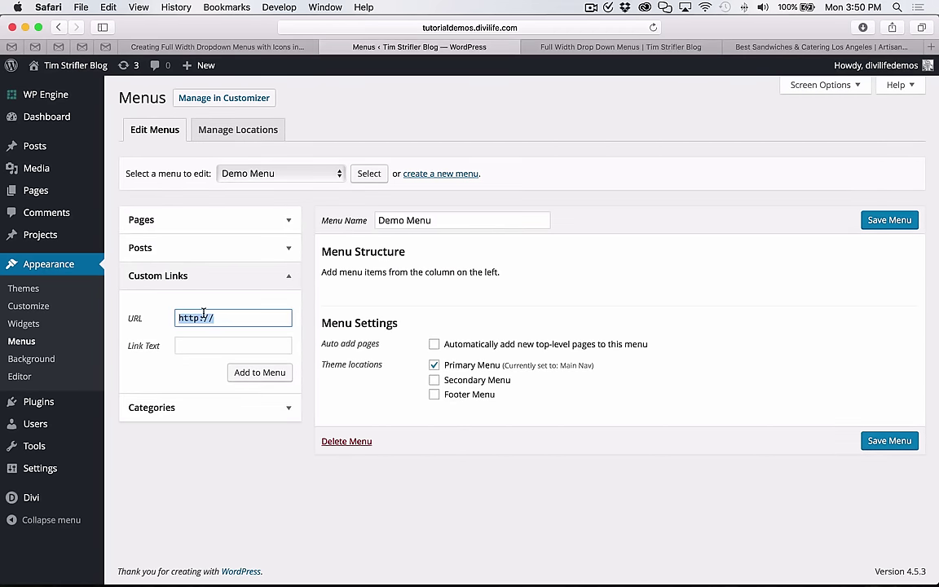
type("#")
left_click(183, 346)
type("Our Company")
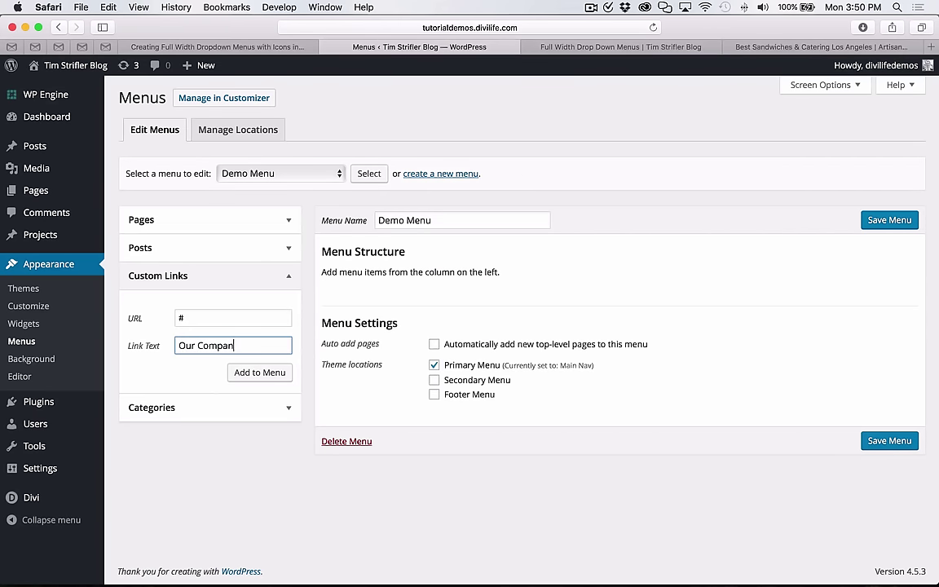
left_click(259, 376)
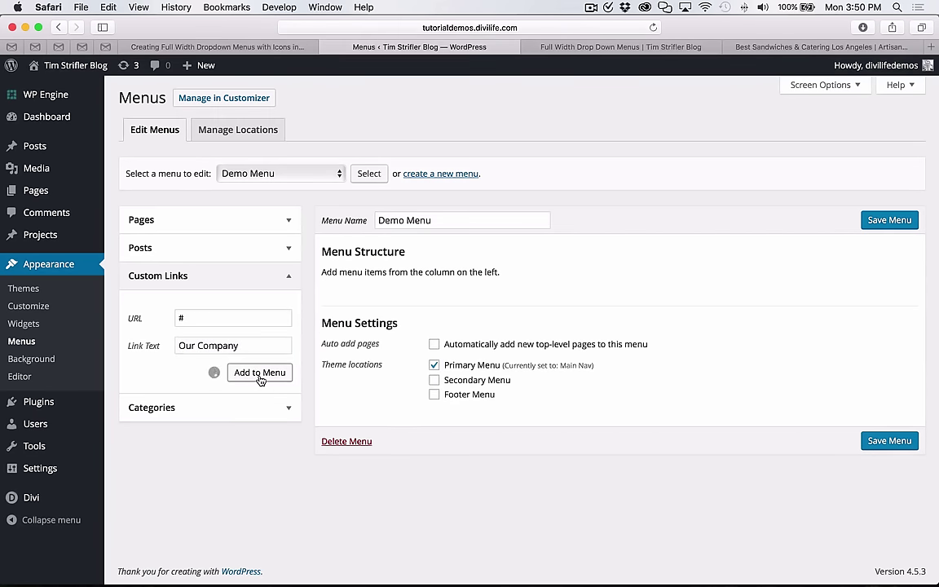
left_click(212, 319)
type("#")
key("Tab")
type("Our P")
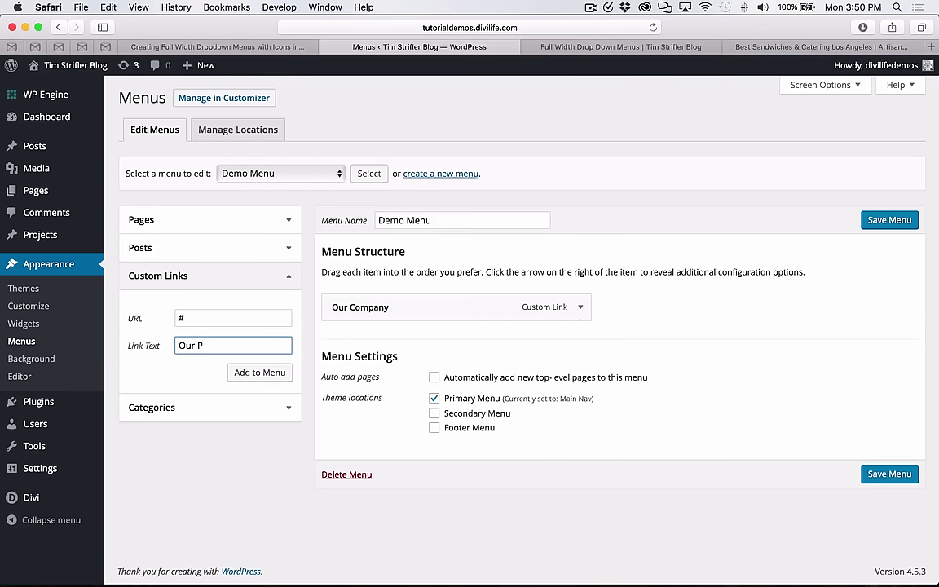
type("hilosophy")
left_click(258, 373)
Add custom links 'Our People' and 'Our Products', both with URL #, to Demo Menu.
triple_click(203, 317)
type("#")
key("Tab")
type("Our Products")
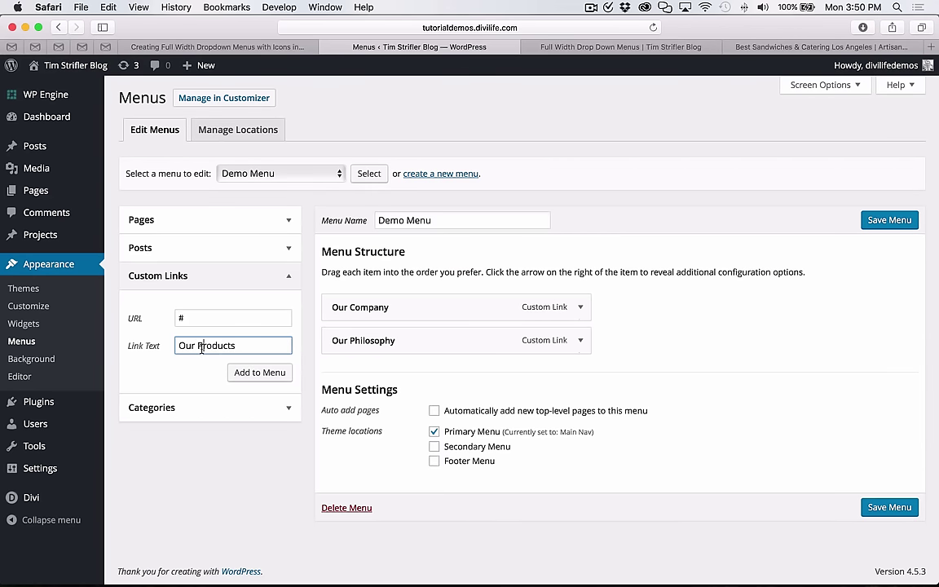
left_click_drag(203, 346, 309, 355)
type("eople")
left_click(270, 376)
triple_click(199, 326)
type("#")
left_click(233, 345)
type("Our PR")
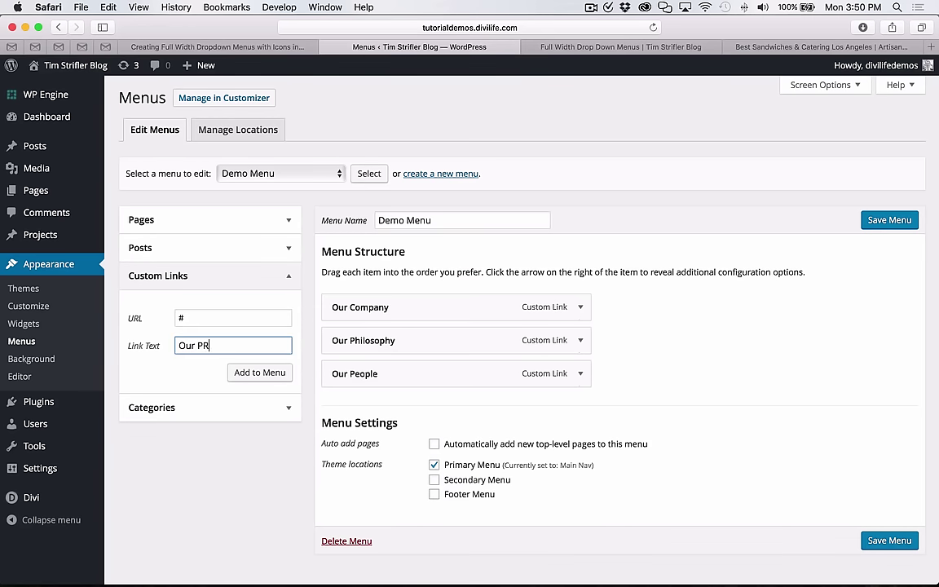
type("oducts")
left_click(281, 373)
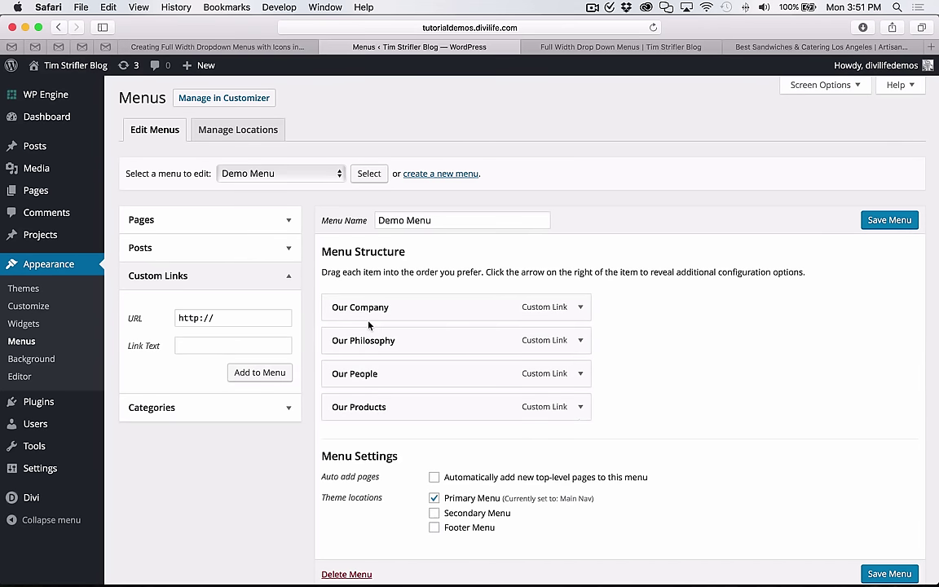
Nest Our Philosophy, Our People and Our Products under Our Company and save the menu.
left_click_drag(367, 352, 403, 374)
left_click_drag(372, 415, 390, 415)
left_click(901, 226)
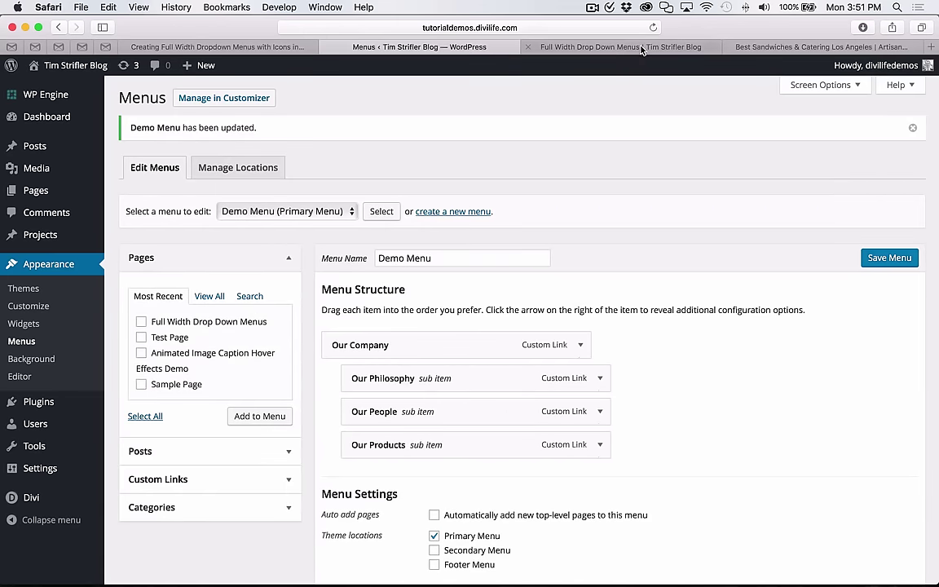
left_click(622, 46)
left_click(654, 27)
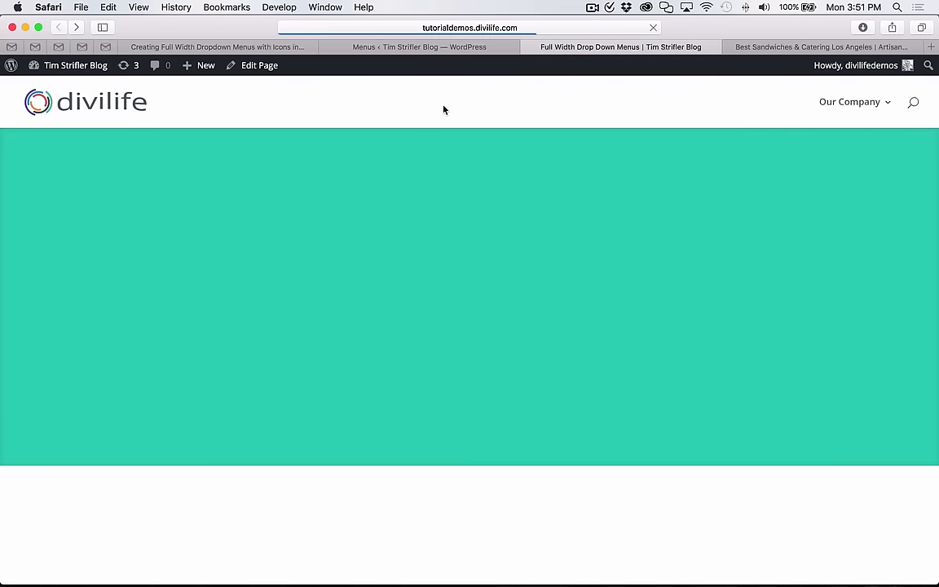
mouse_move(858, 112)
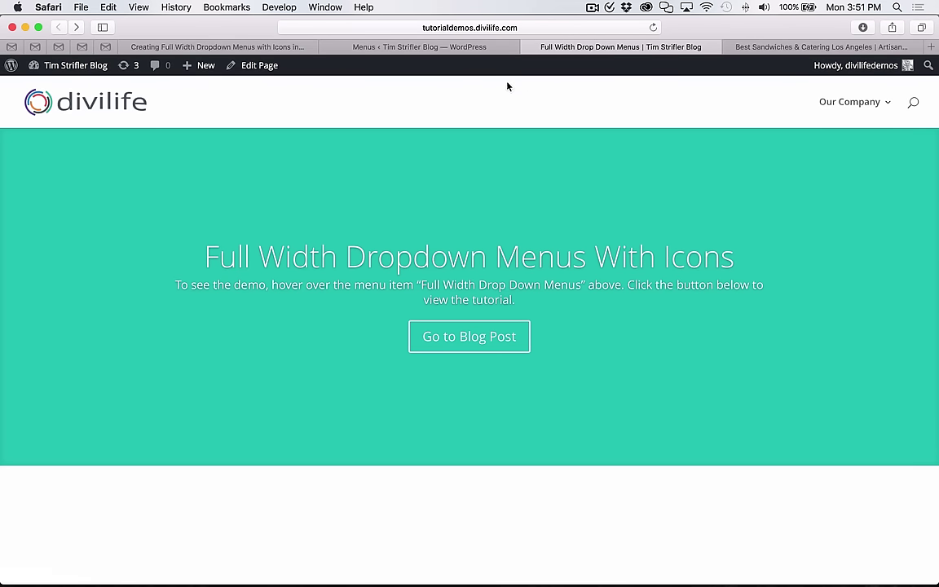
left_click(422, 49)
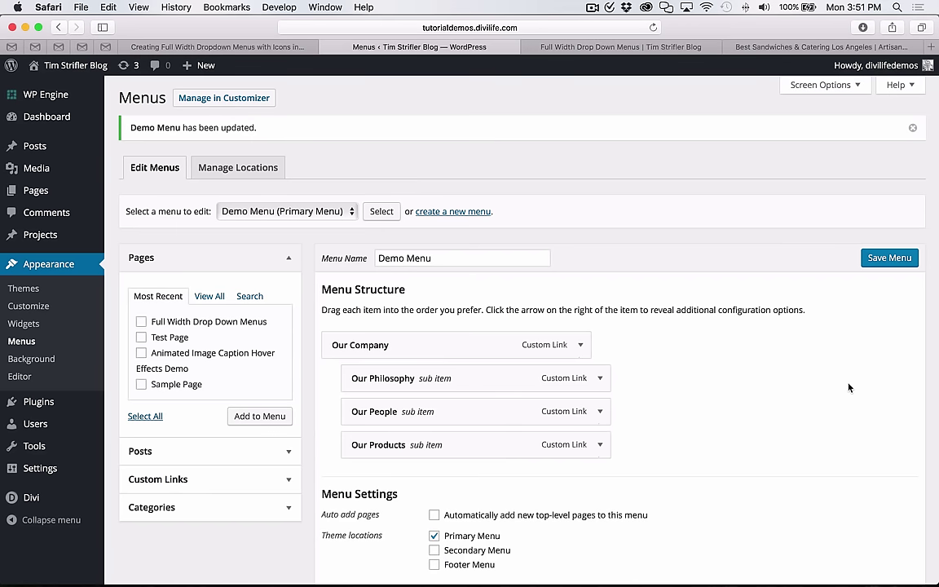
Enable the CSS Classes menu property in the Menus Screen Options.
scroll(848, 388, "down", 3)
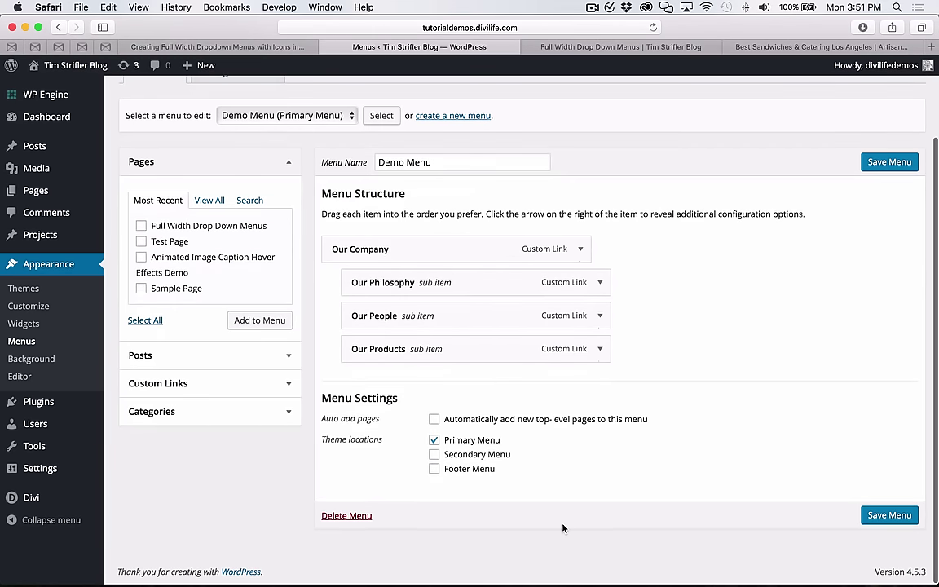
scroll(563, 528, "up", 1)
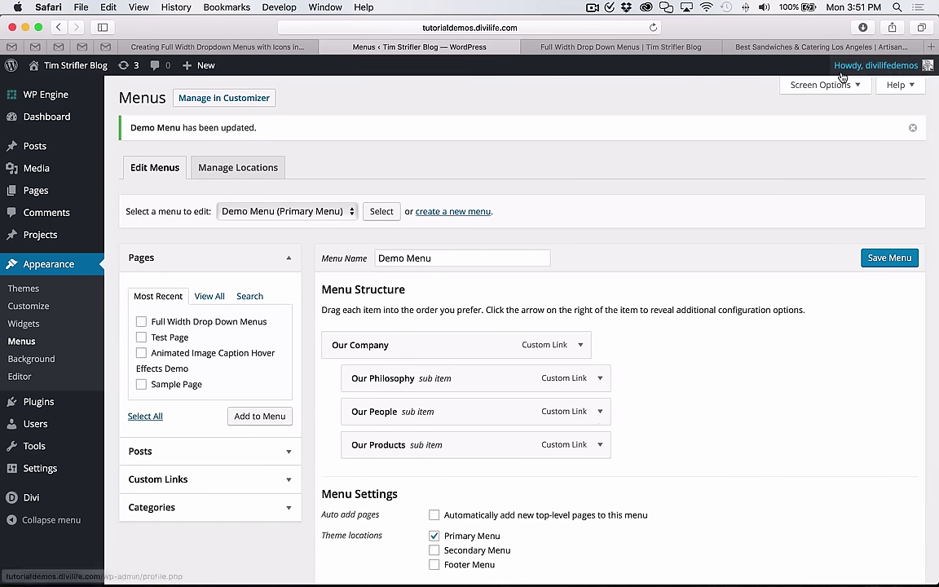
mouse_move(843, 76)
left_click(820, 86)
left_click(284, 154)
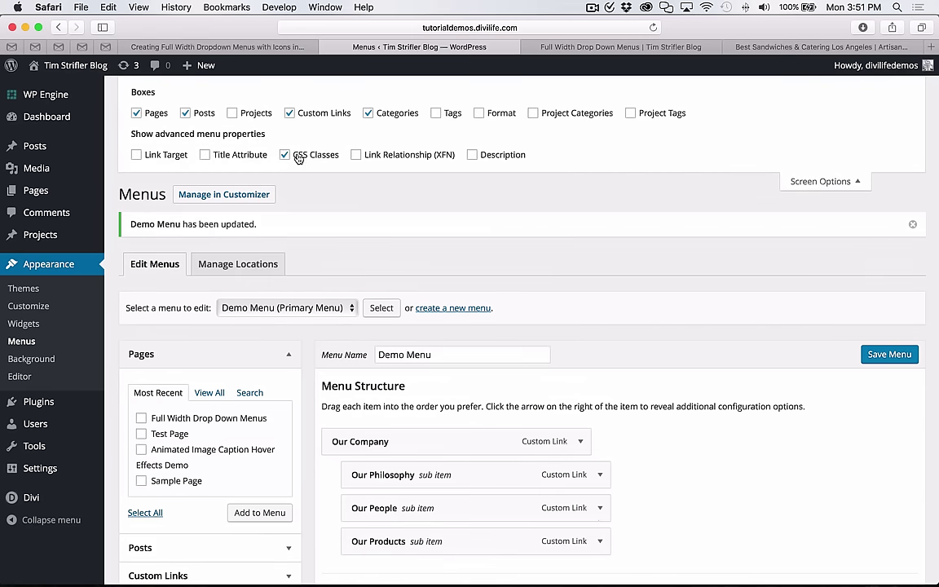
left_click(841, 181)
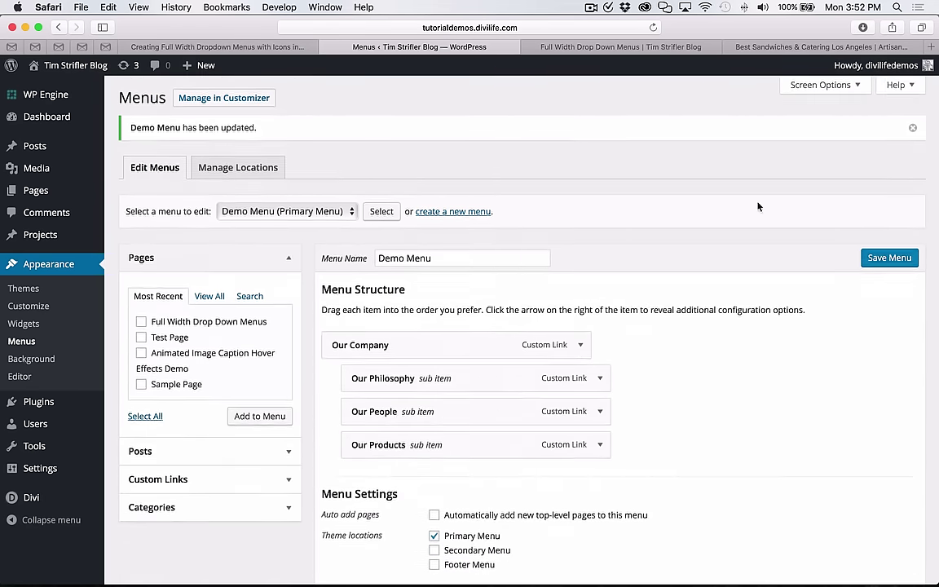
Give Our Company the CSS class 'mega-menu', save Demo Menu, and switch to the demo page.
scroll(550, 359, "down", 3)
left_click(580, 249)
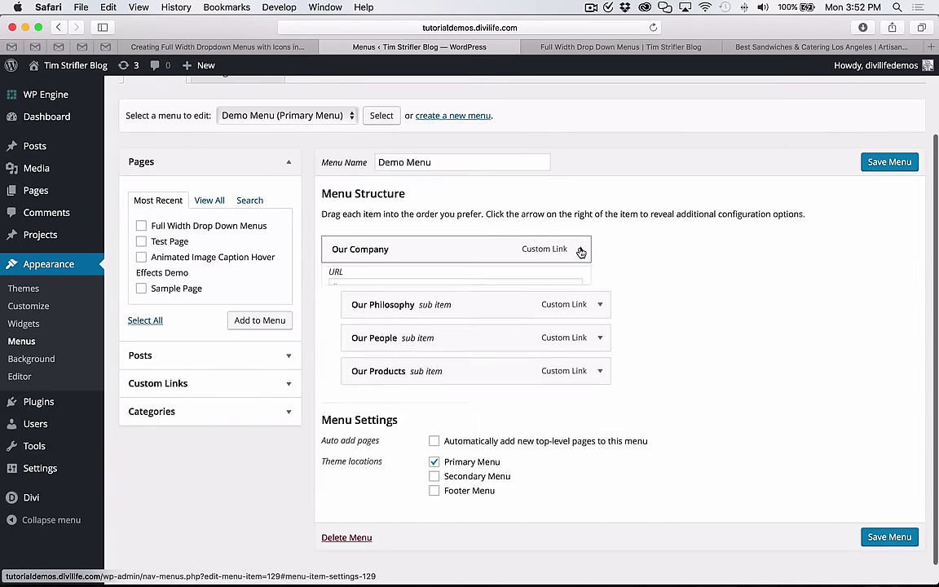
scroll(593, 305, "down", 3)
left_click(374, 273)
type("mega-menu")
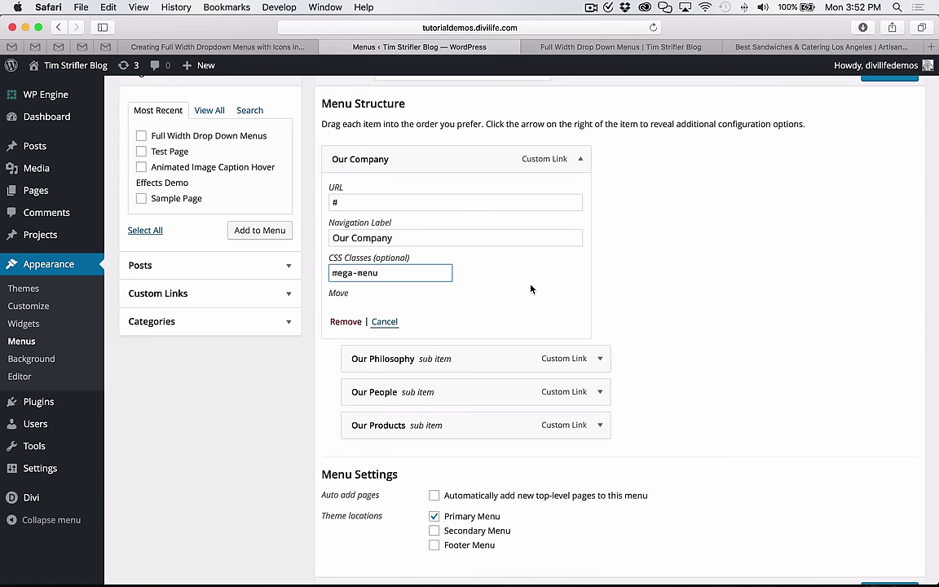
scroll(642, 304, "up", 5)
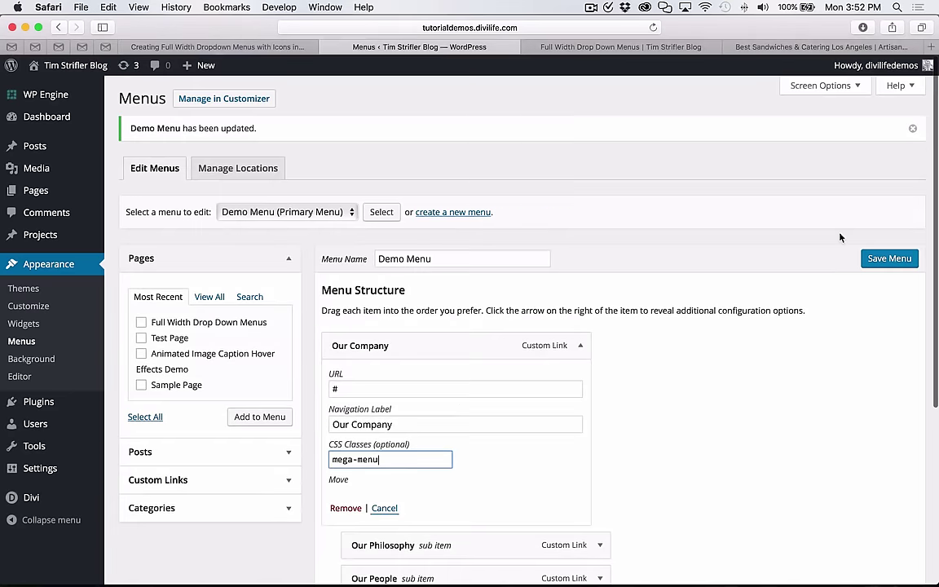
left_click(893, 257)
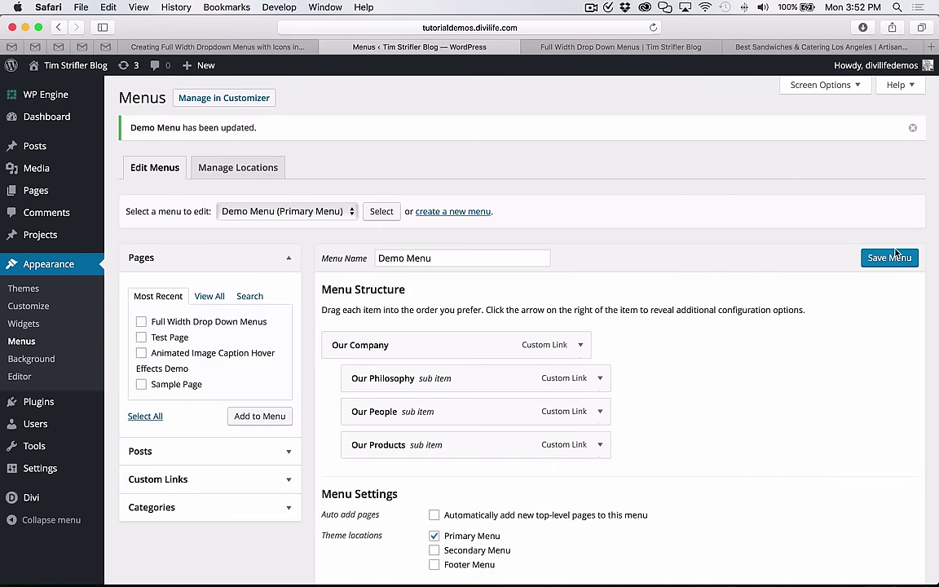
left_click(604, 46)
Reload the demo page and confirm Our Company's dropdown spans full width in three columns.
left_click(654, 28)
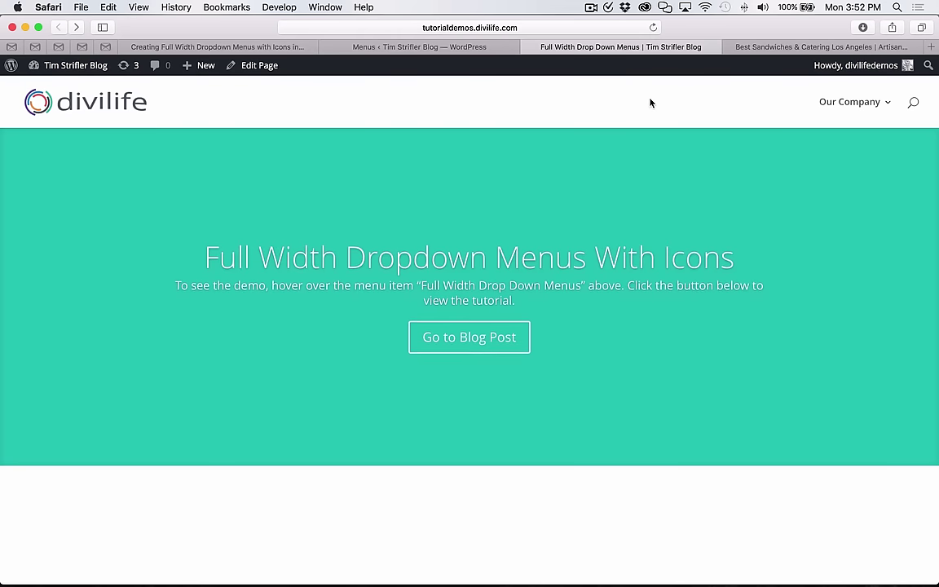
mouse_move(877, 107)
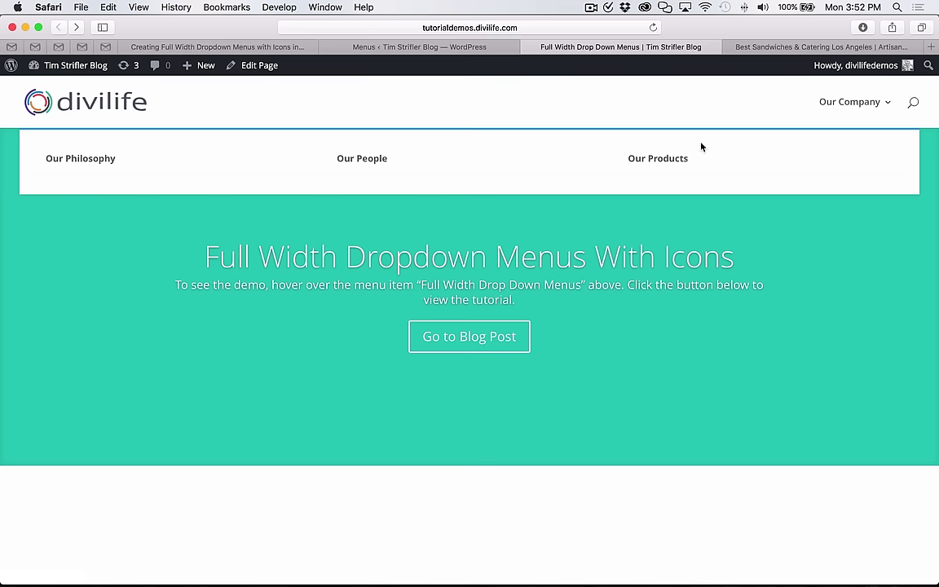
left_click(446, 47)
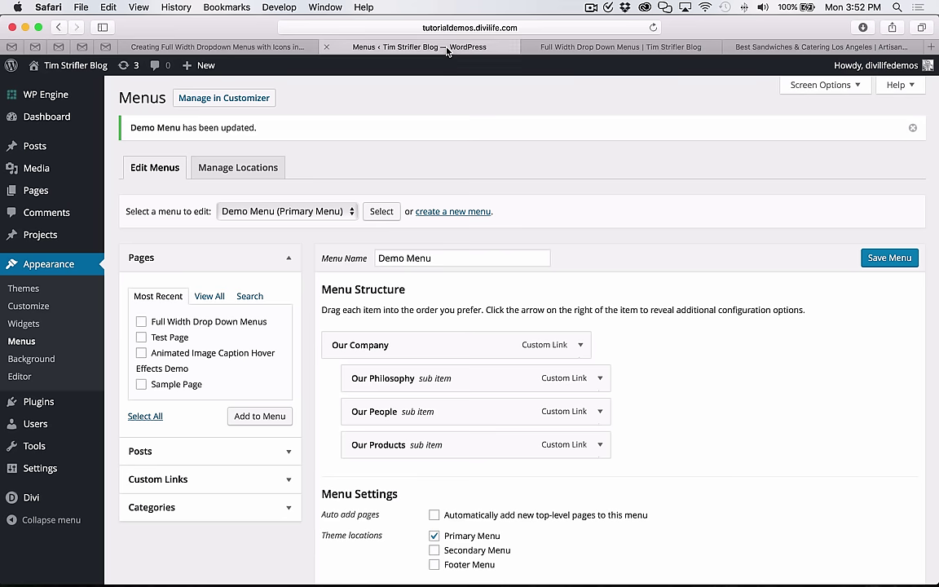
scroll(796, 348, "down", 2)
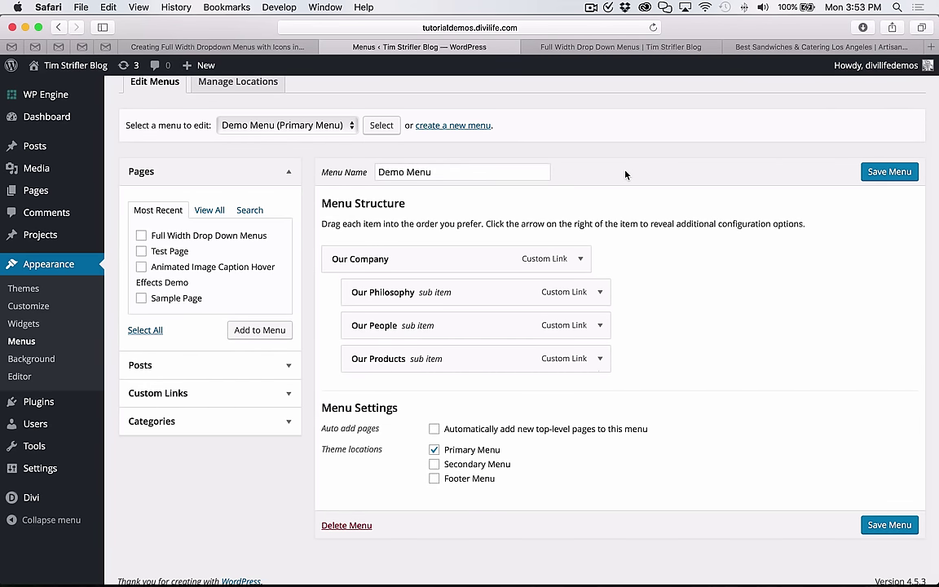
left_click(612, 47)
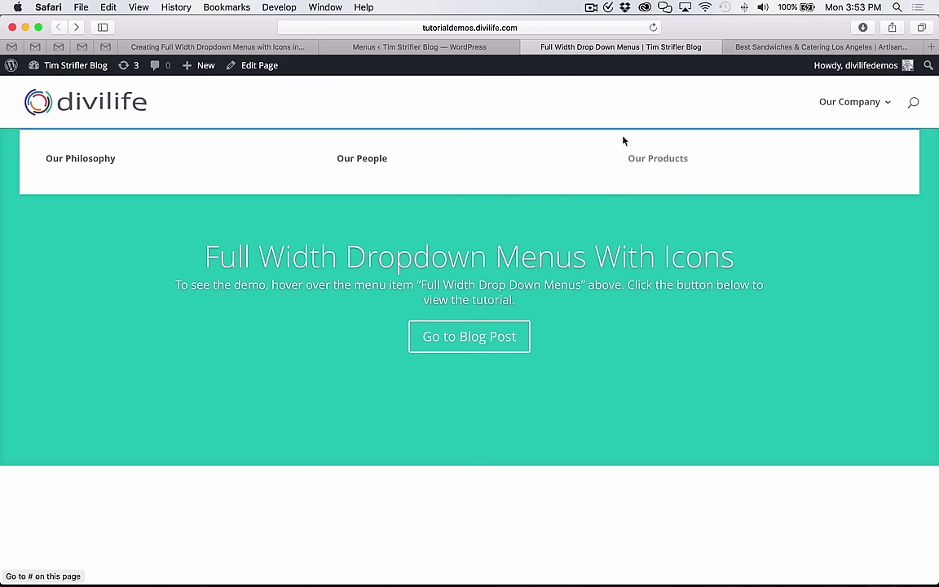
left_click(440, 46)
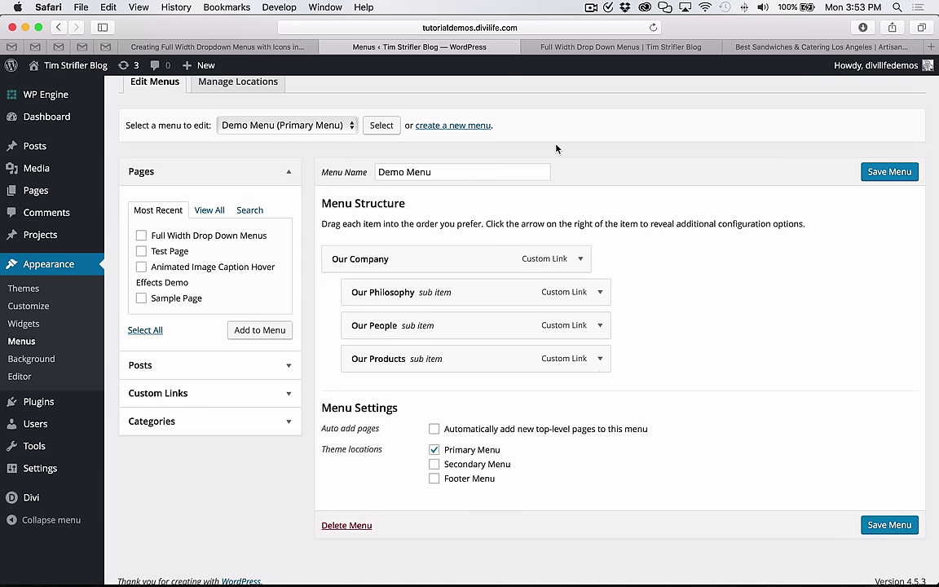
Return to the tutorial article and scroll to 'Step Two – Adding the Image Icons'.
left_click(217, 46)
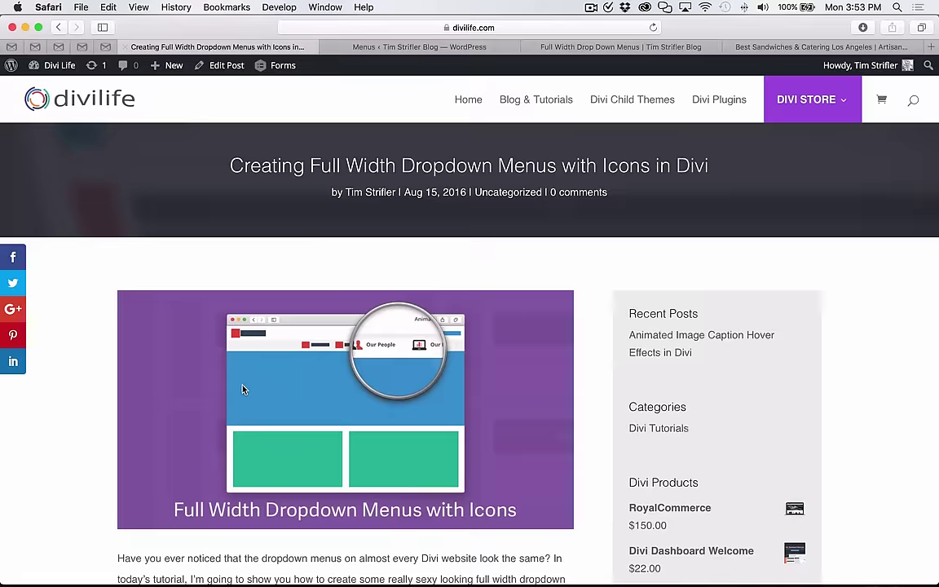
scroll(242, 390, "down", 15)
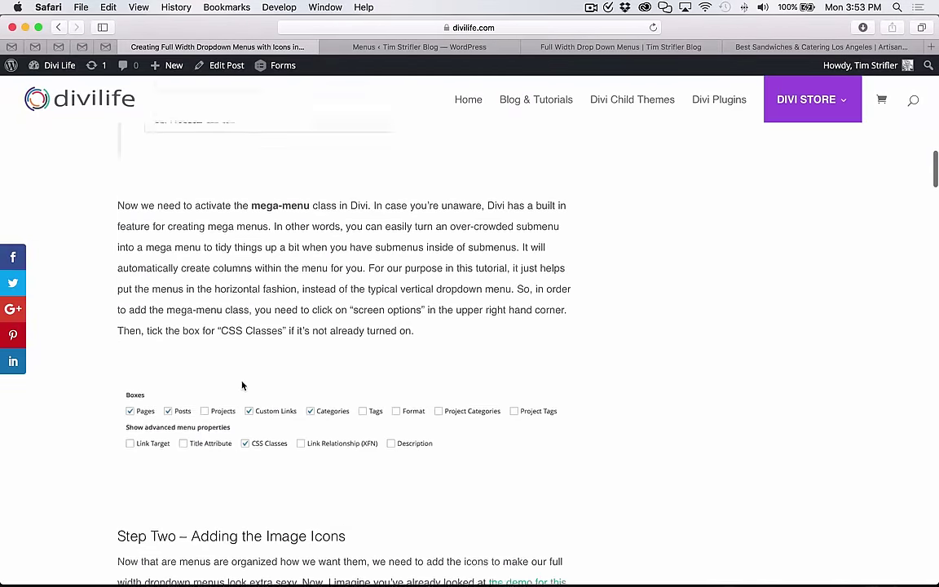
scroll(243, 383, "down", 3)
scroll(250, 411, "up", 2)
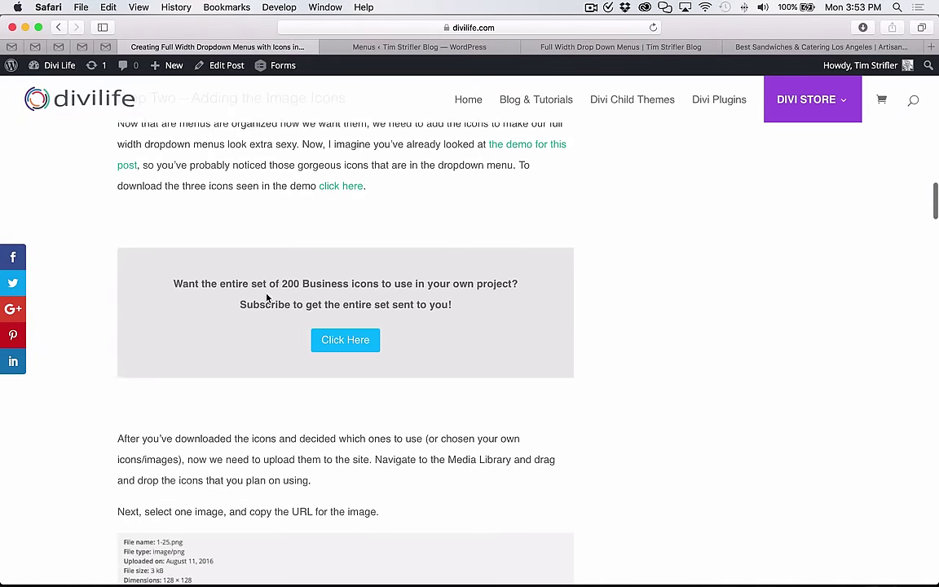
scroll(246, 302, "up", 4)
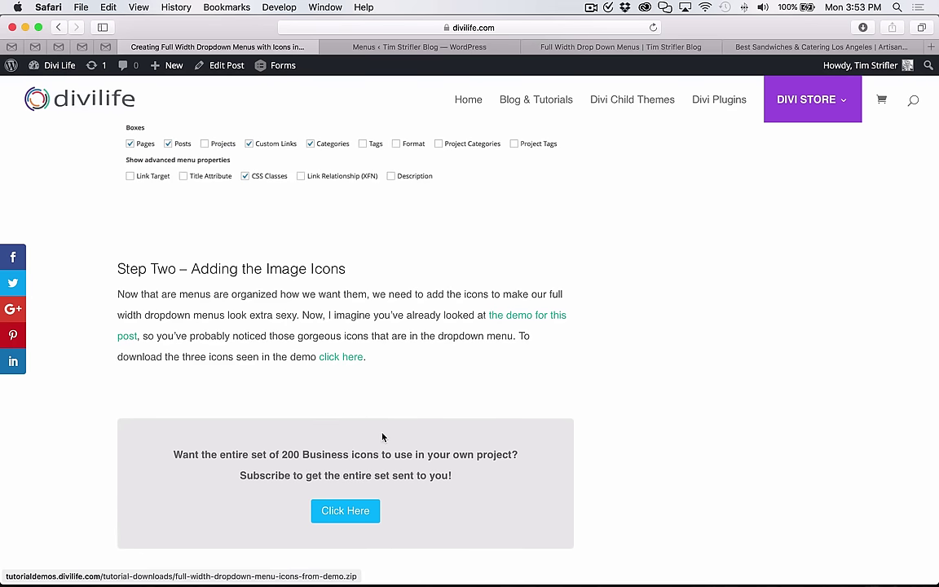
scroll(350, 400, "down", 4)
Open the 200 Business Icons signup popup, review its PNG and AI file note, then close it.
left_click(344, 383)
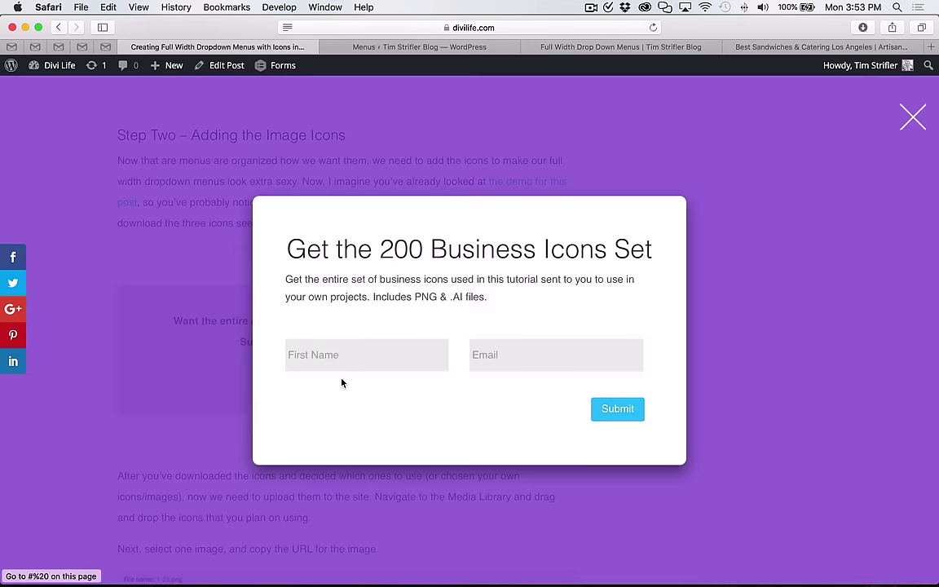
left_click(361, 365)
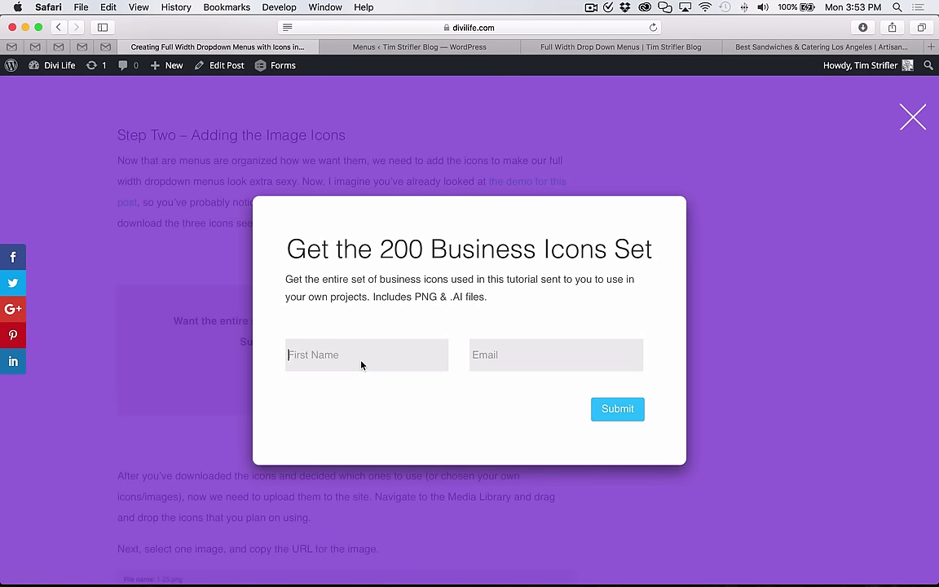
key("Tab")
left_click_drag(415, 297, 492, 298)
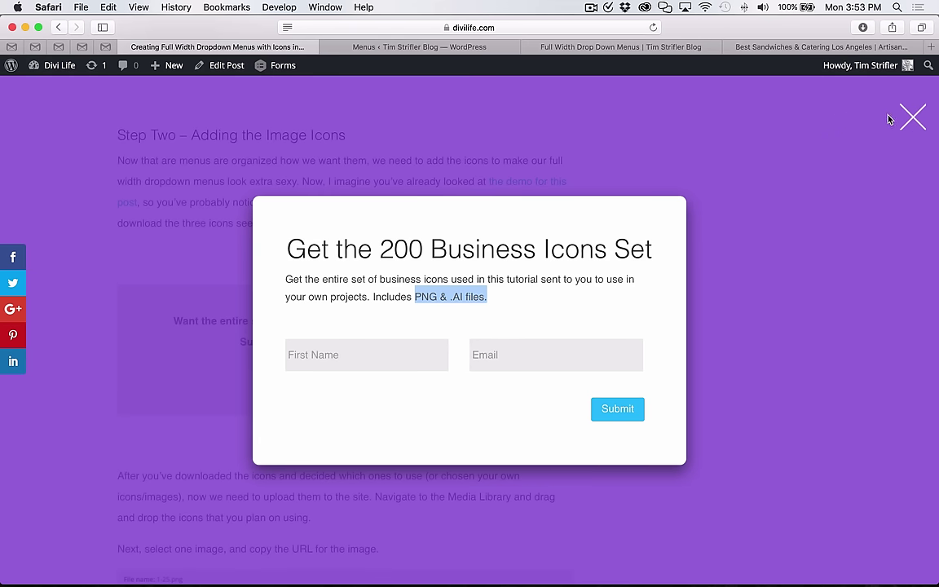
left_click(912, 117)
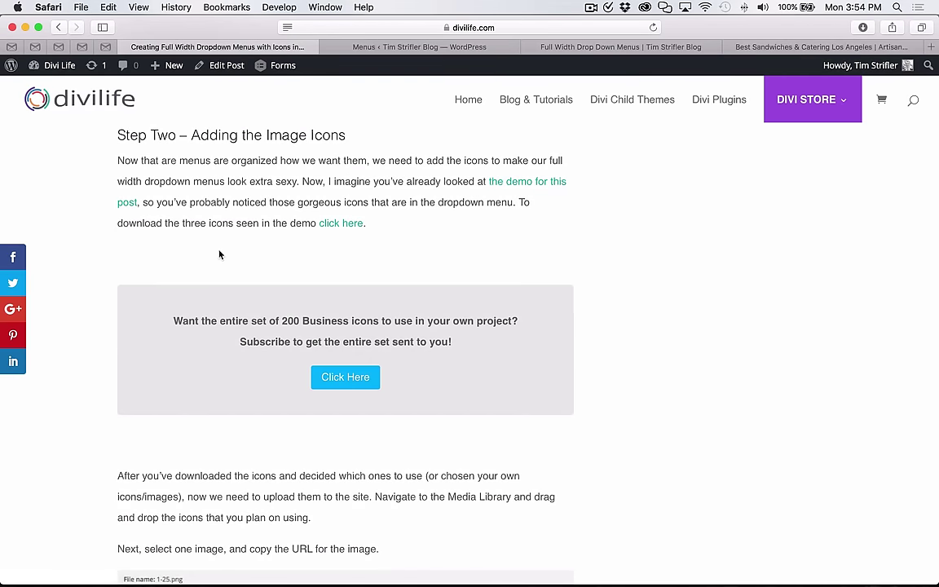
Download the three demo icons and preview 1-26.png, 1-34.png and 1-70.png in Finder.
scroll(218, 255, "up", 1)
left_click(341, 271)
left_click(43, 559)
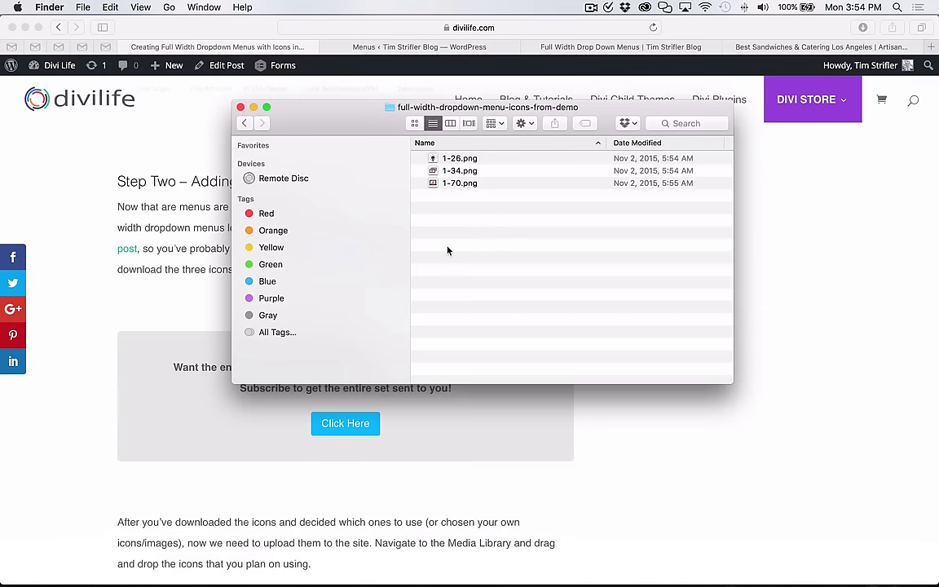
left_click(443, 159)
key("space")
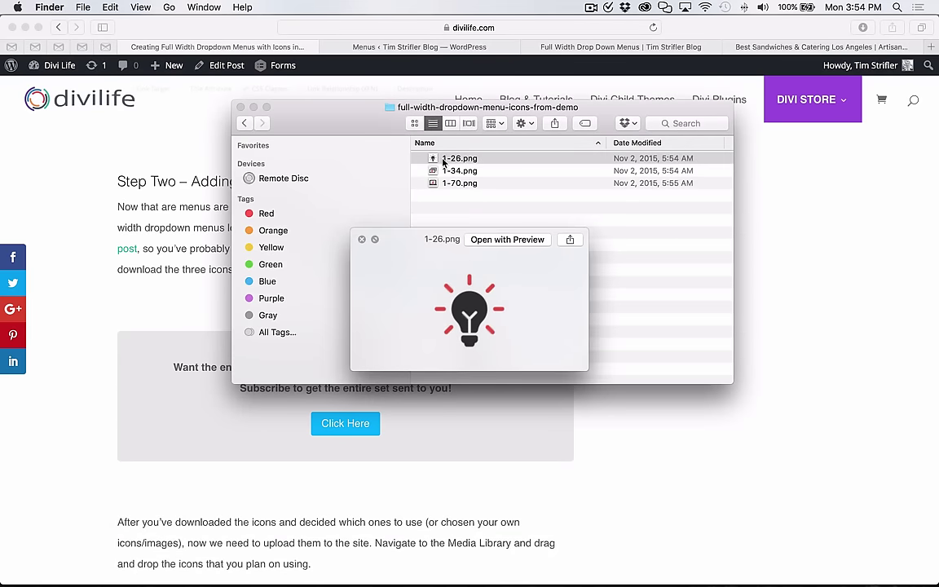
key("Down")
key("Down")
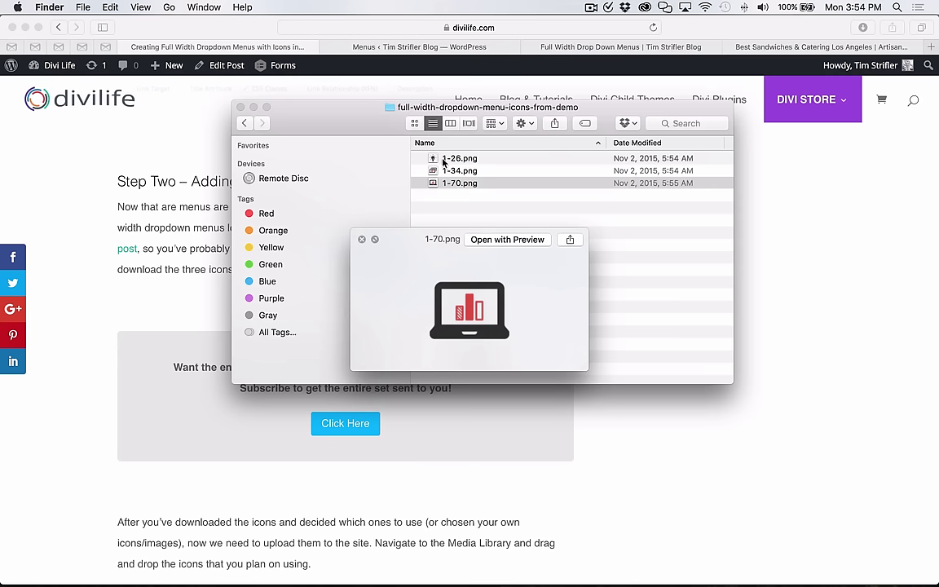
key("Up")
key("Up")
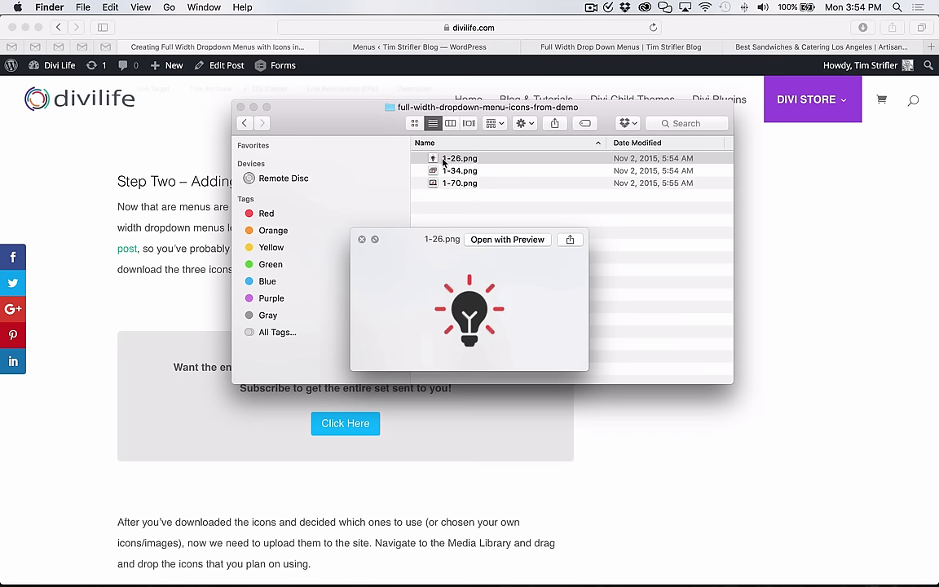
key("space")
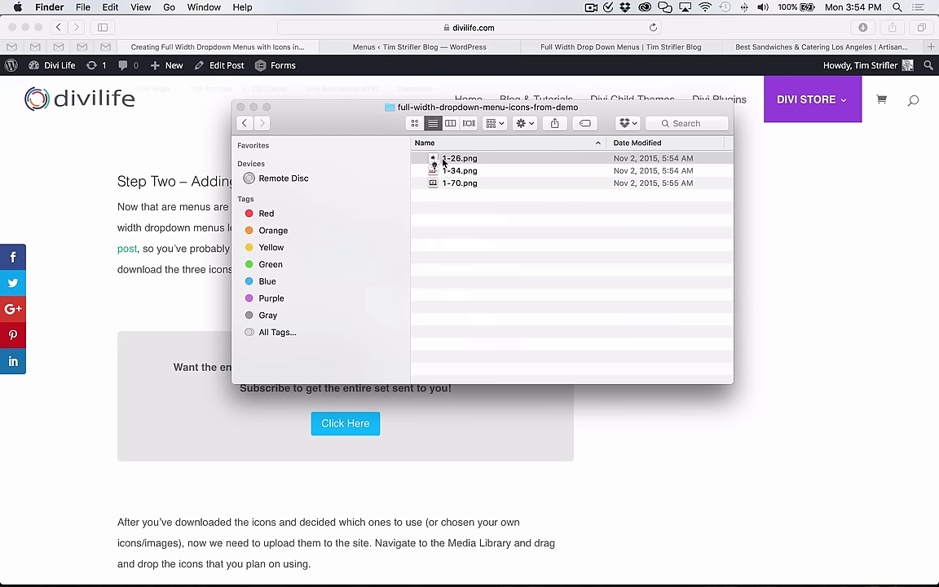
left_click(493, 231)
Open the Media Library in a new tab and move that tab before the Menus tab.
left_click(130, 180)
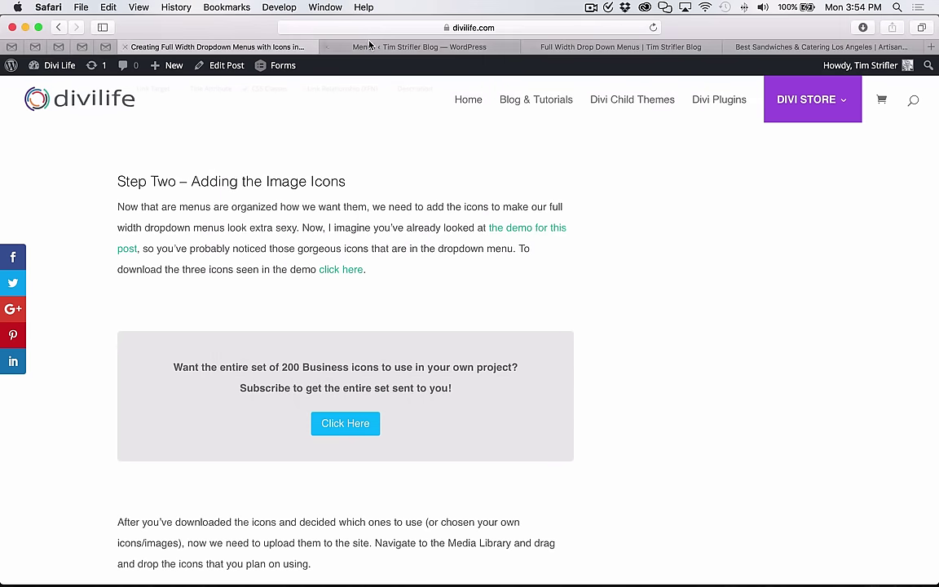
left_click(359, 46)
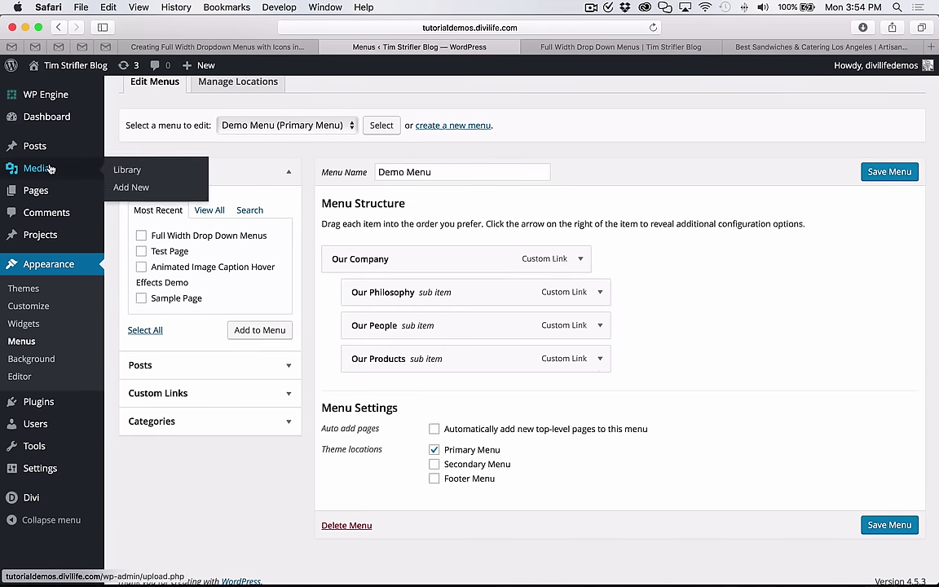
mouse_move(47, 187)
scroll(47, 189, "up", 3)
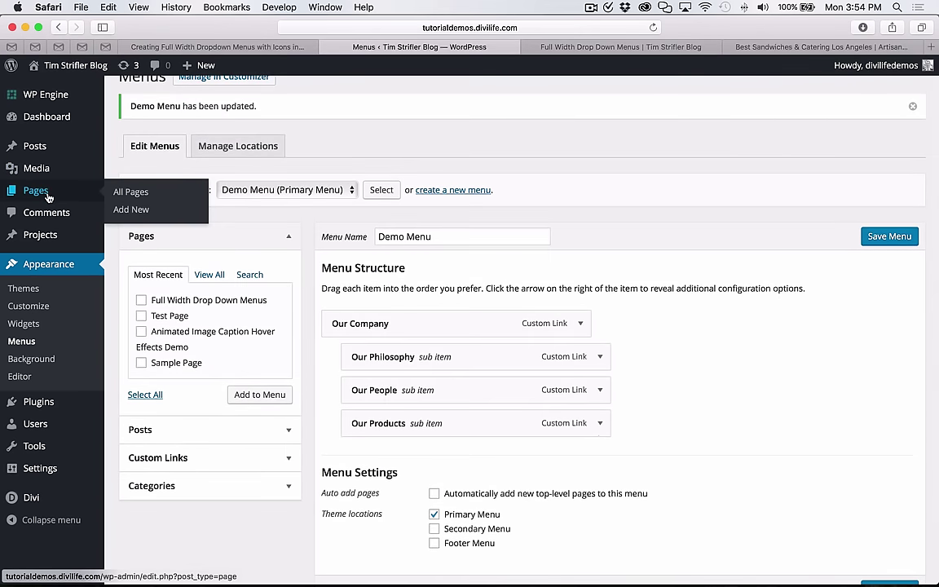
left_click(36, 168, "super")
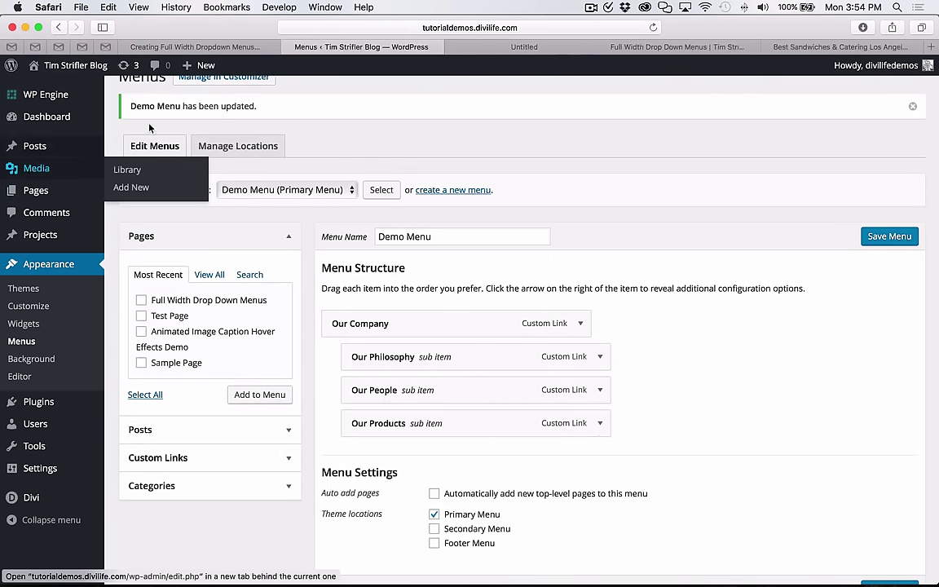
left_click(531, 48)
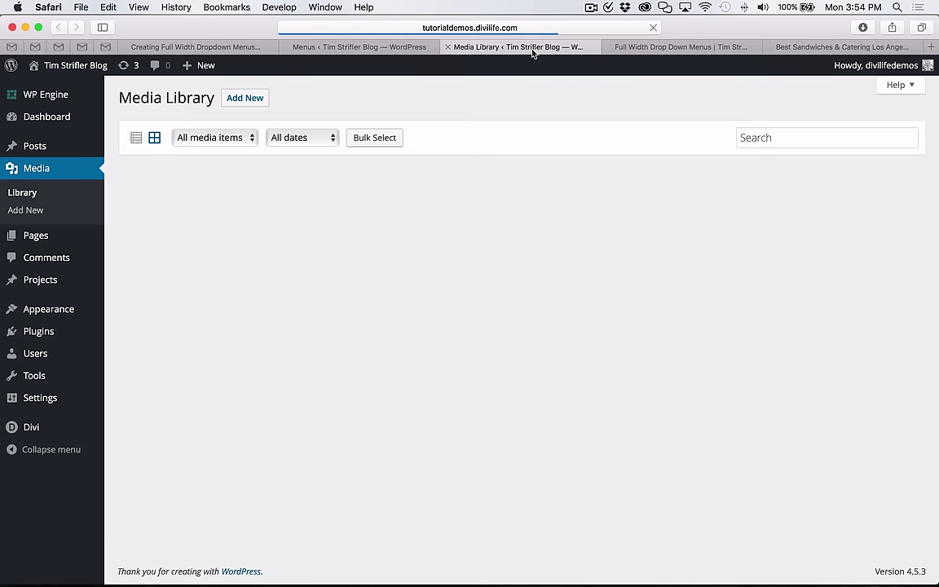
left_click_drag(533, 51, 371, 51)
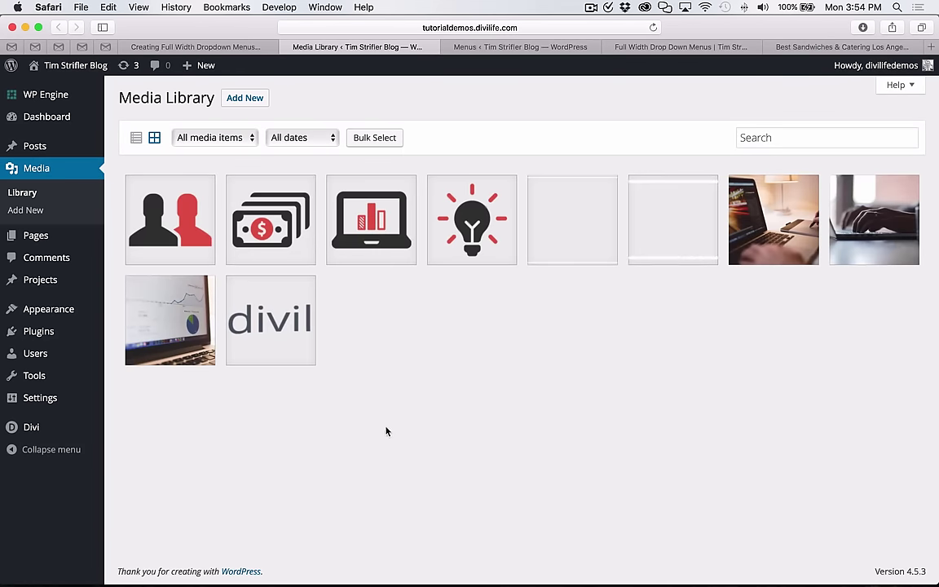
Drag the three demo icon files from Finder into the Media Library and open the people icon's details.
mouse_move(88, 552)
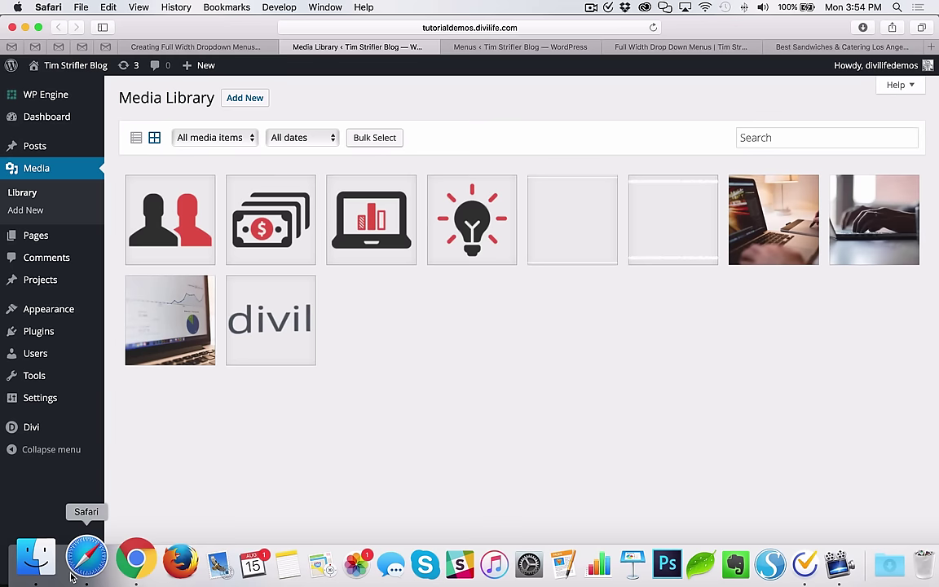
left_click(46, 554)
left_click_drag(469, 225, 493, 289)
left_click(487, 306)
left_click(499, 522)
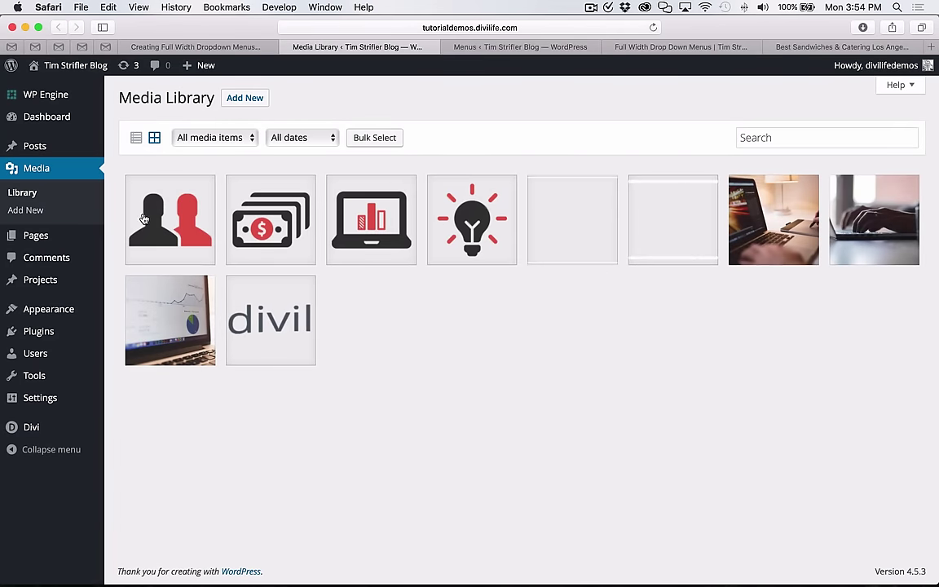
left_click(196, 209)
Expand the Our Philosophy menu item and place the caret at the start of its Navigation Label.
left_click(501, 49)
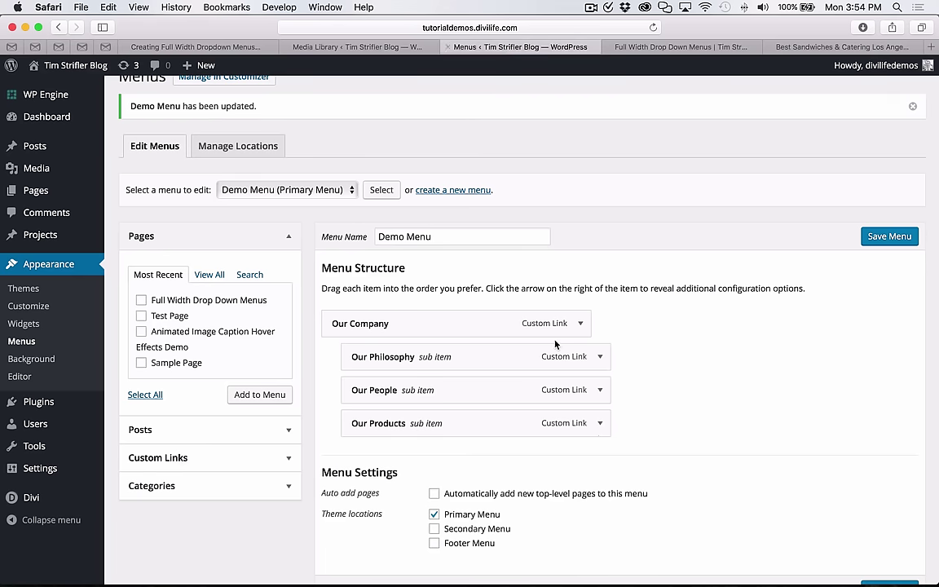
scroll(571, 294, "down", 2)
left_click(600, 287)
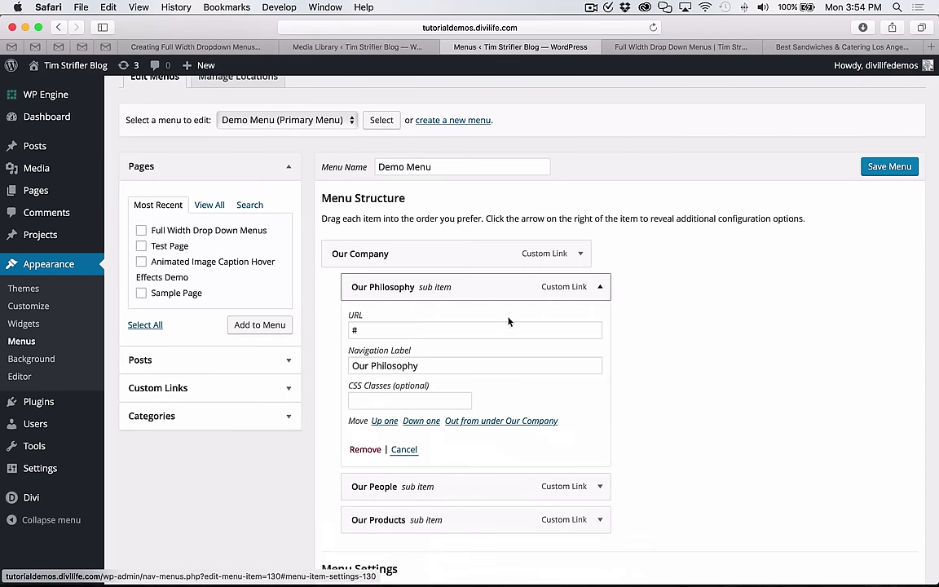
left_click(352, 367)
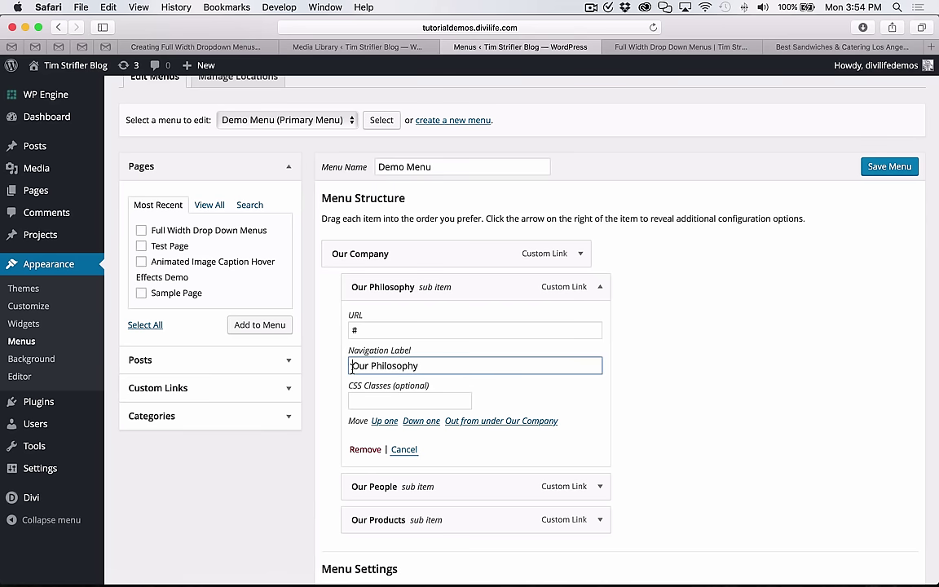
Select the <img src="/wp-content/uploads/2016/08/1-25.png"> snippet in the tutorial article.
left_click(232, 46)
scroll(260, 485, "down", 15)
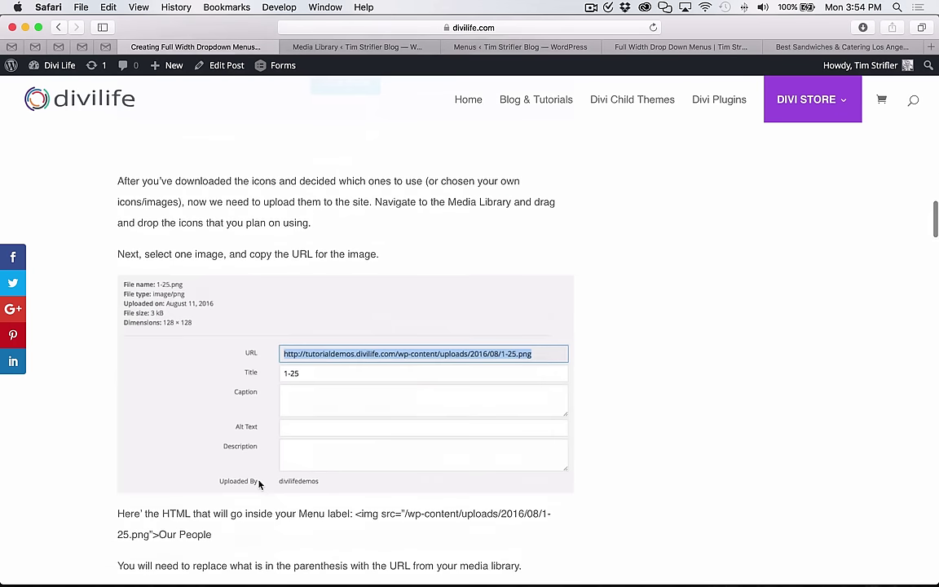
scroll(260, 486, "up", 1)
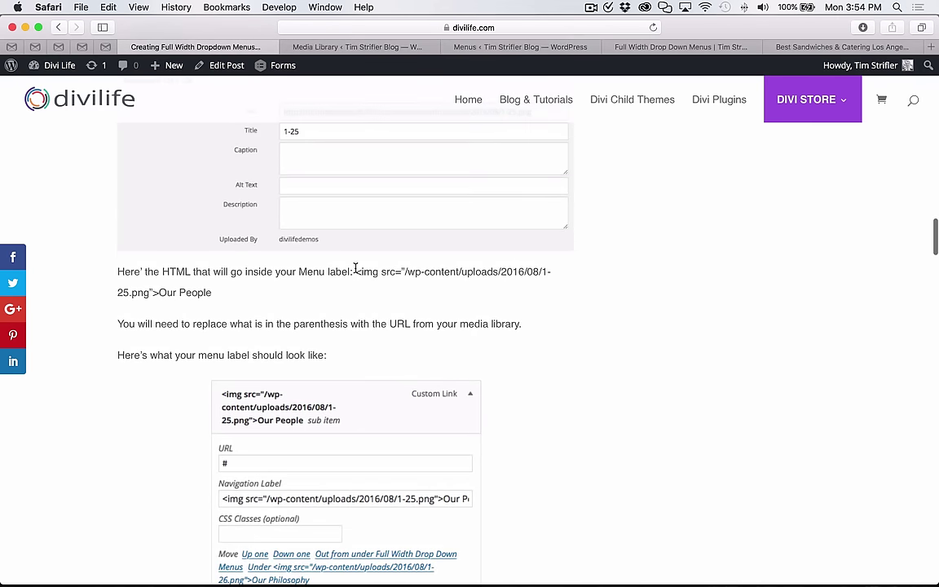
left_click_drag(355, 271, 158, 299)
key("super+c")
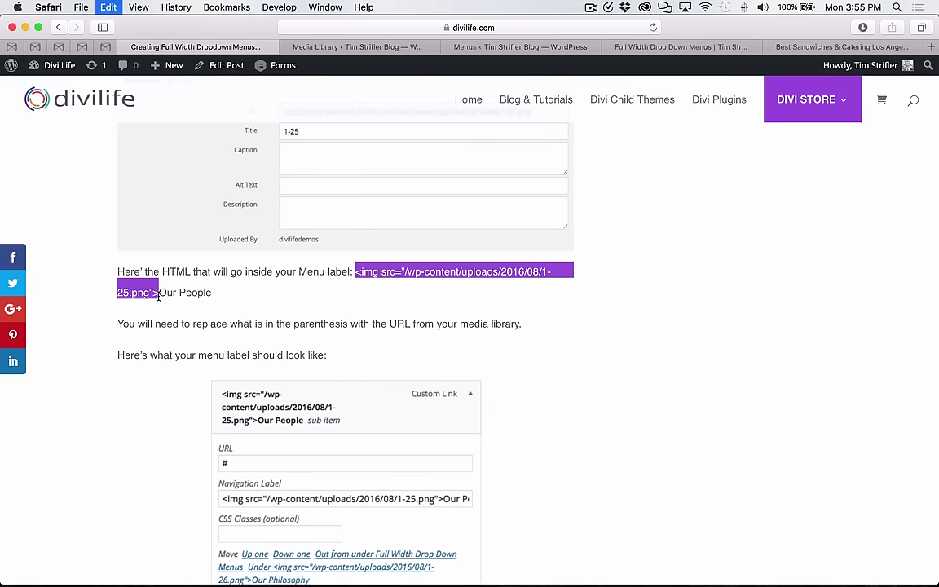
Paste the 1-25.png image tag before the Our Philosophy, Our People and Our Products labels.
left_click(508, 48)
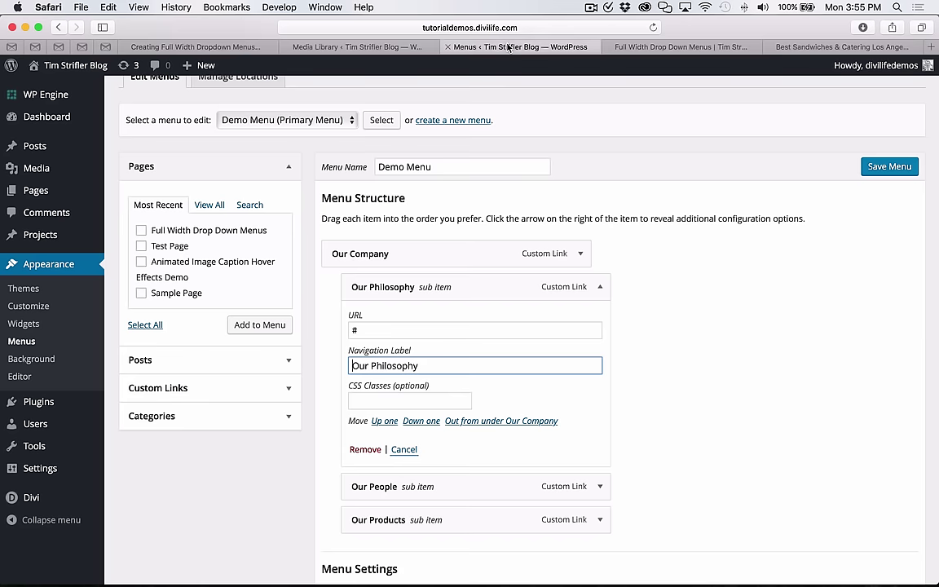
key("super+v")
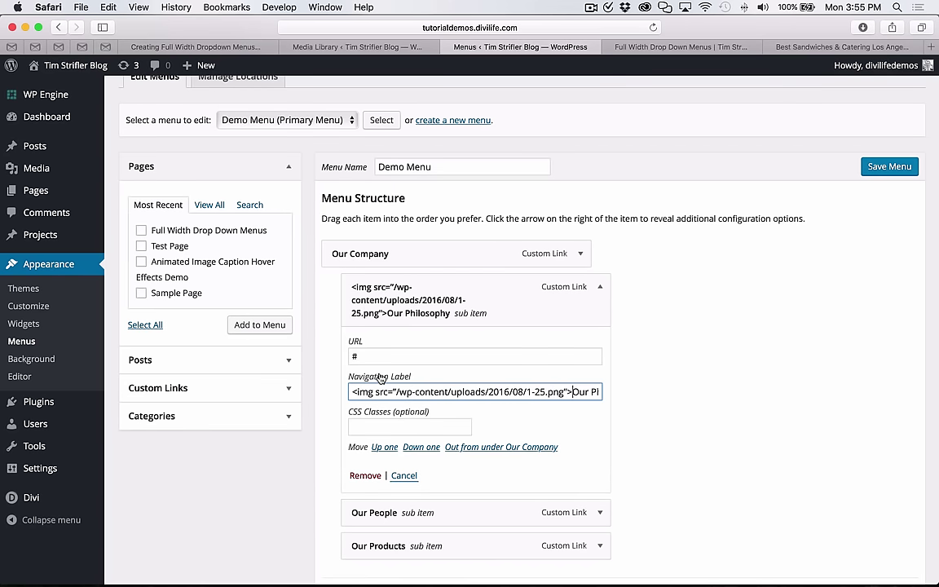
left_click(599, 292)
left_click(599, 345)
scroll(597, 351, "down", 3)
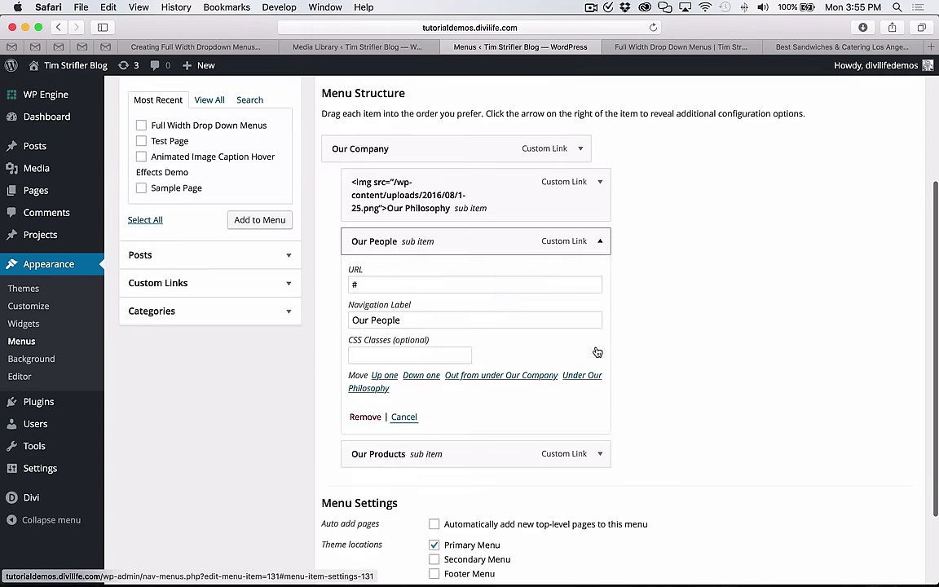
left_click(354, 321)
key("super+v")
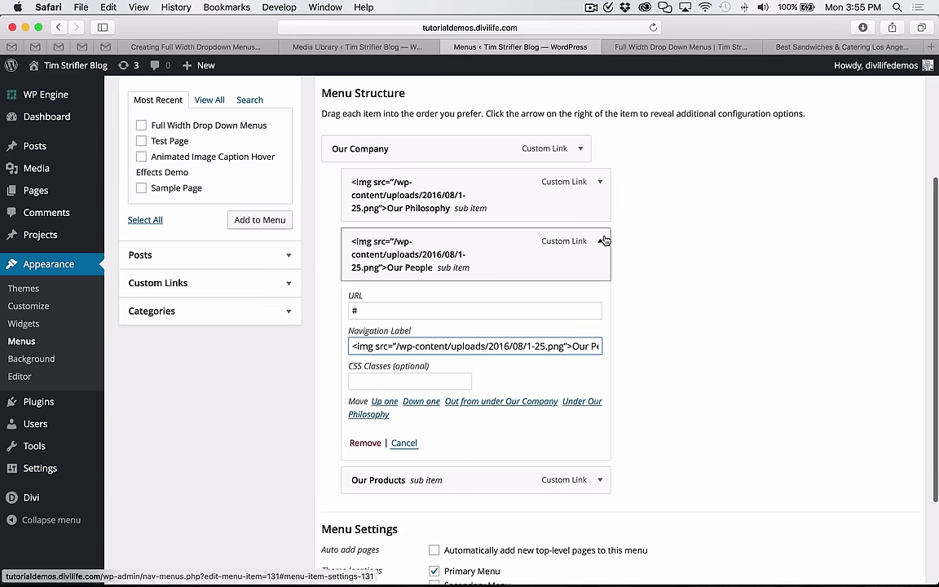
left_click(604, 241)
left_click(601, 348)
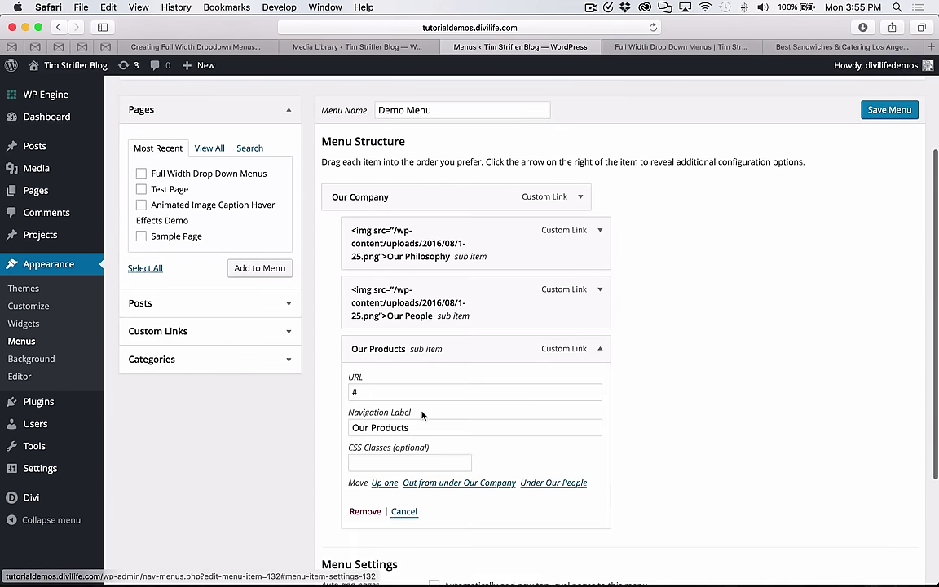
left_click(352, 427)
key("super+v")
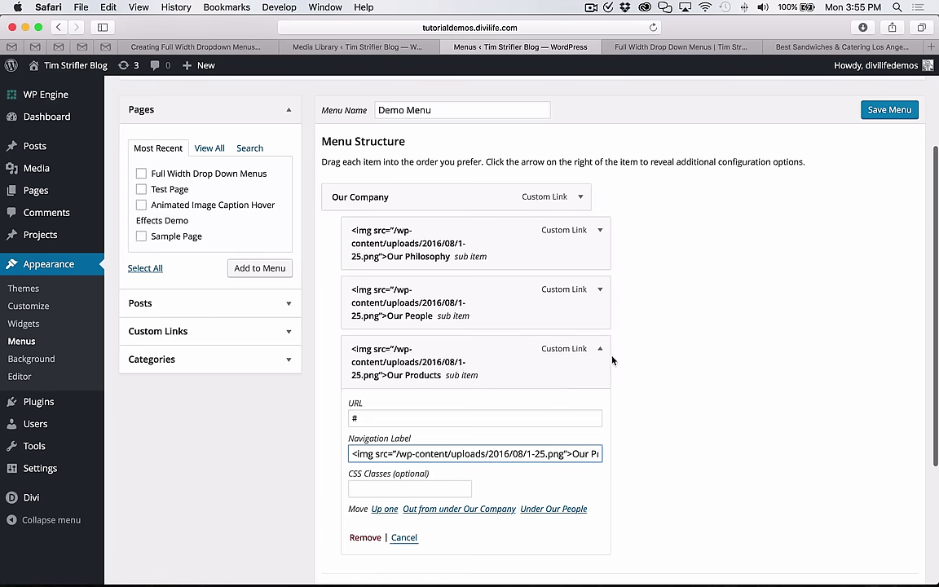
left_click(601, 349)
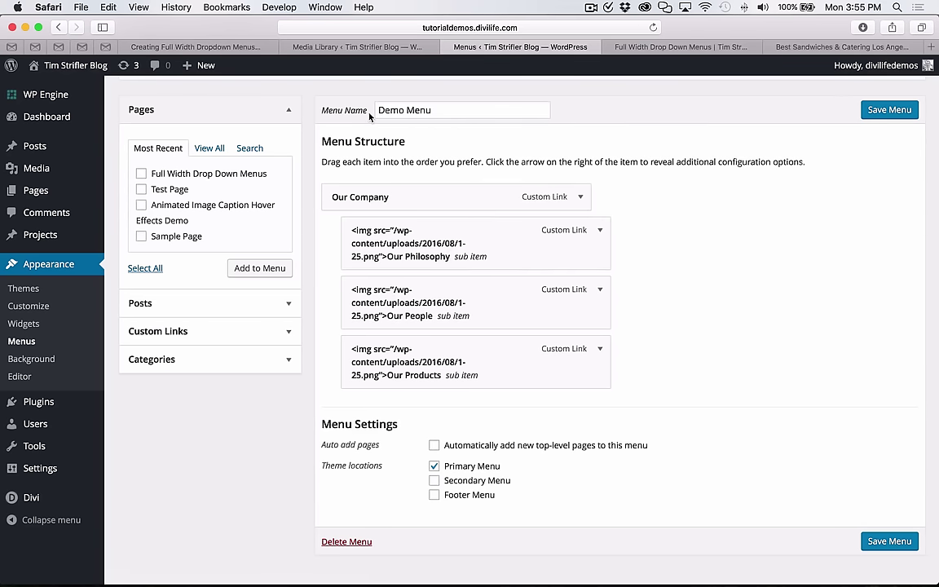
Select the 1-25.png image's full URL in the Media Library details, then close them.
left_click(302, 43)
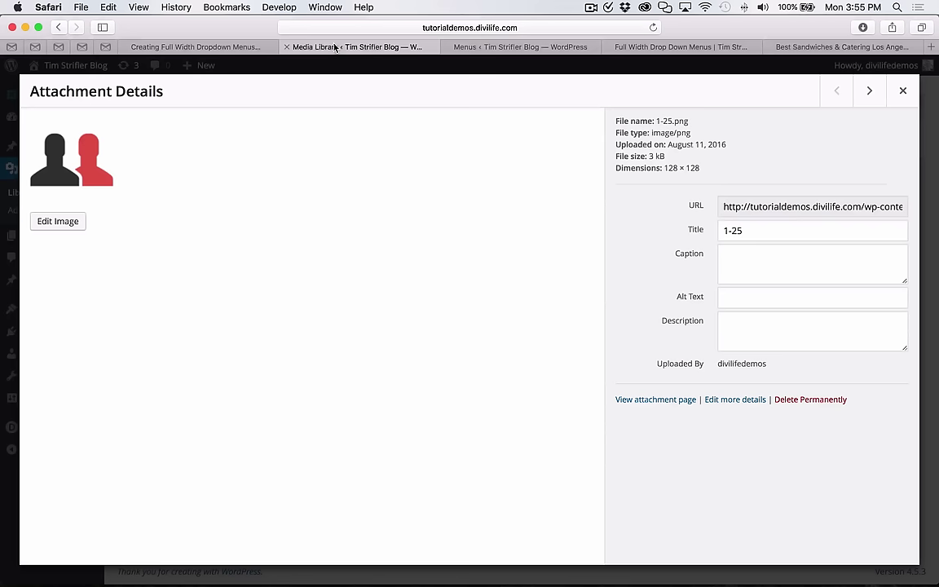
left_click(762, 208)
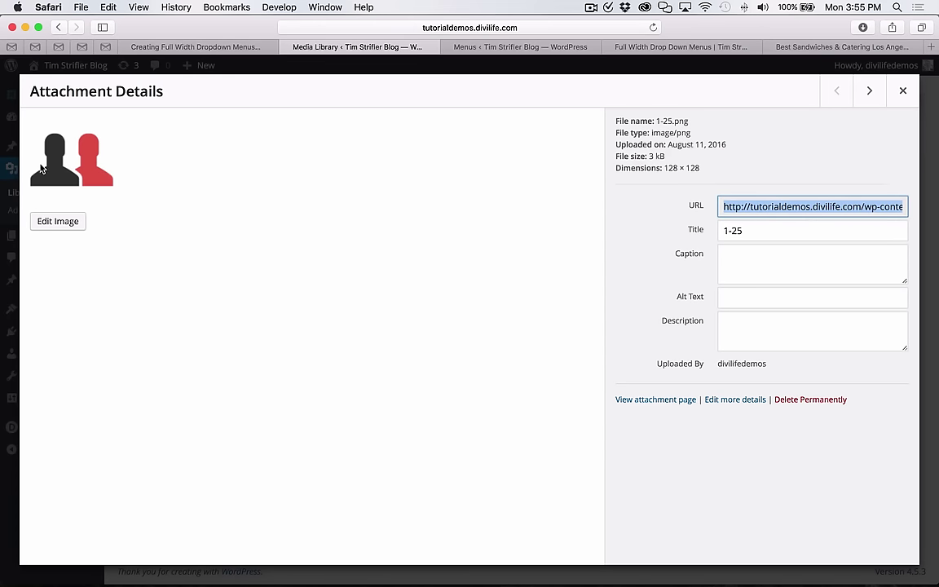
left_click(903, 90)
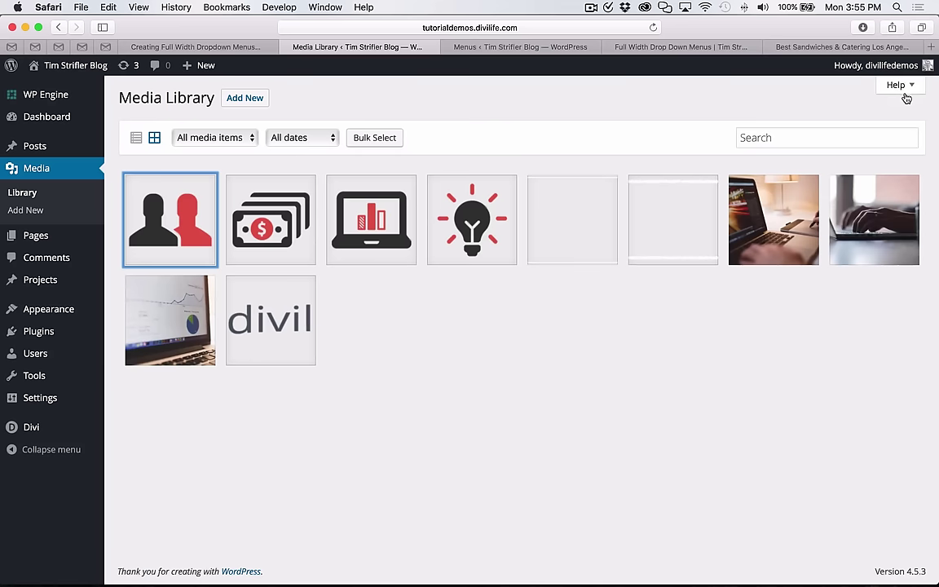
Replace the relative path in Our People's Navigation Label with the full tutorialdemos.divilife.com 1-25.png URL.
left_click(448, 45)
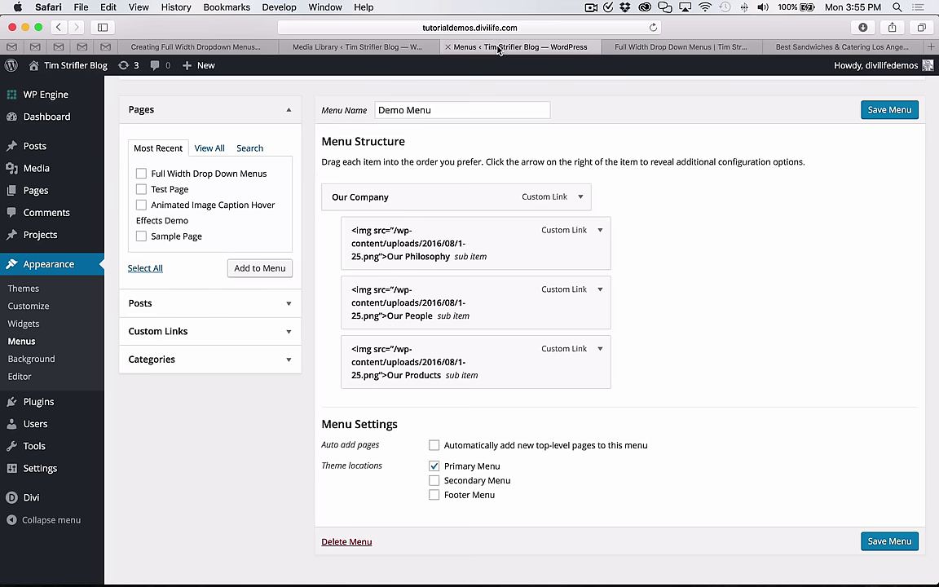
left_click(600, 290)
scroll(448, 376, "down", 2)
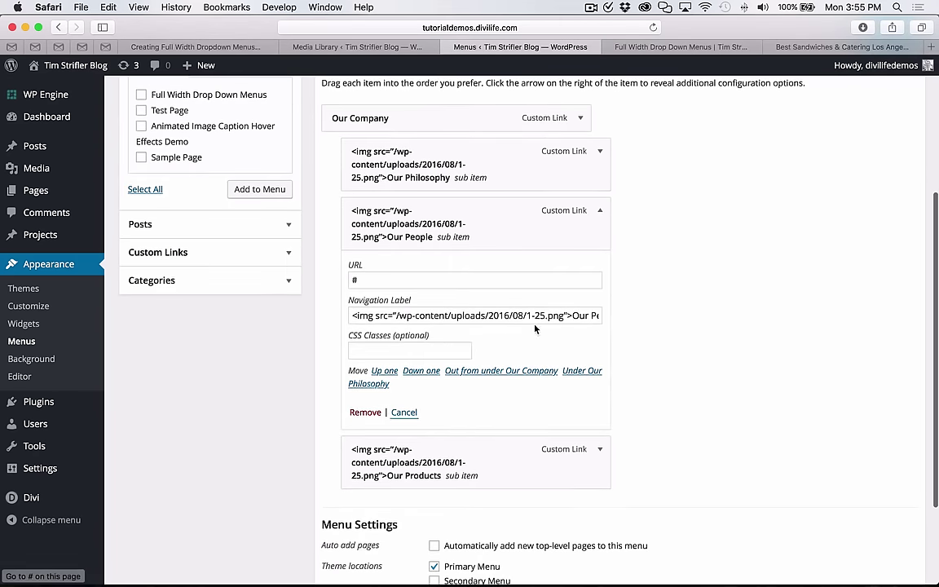
left_click(397, 317)
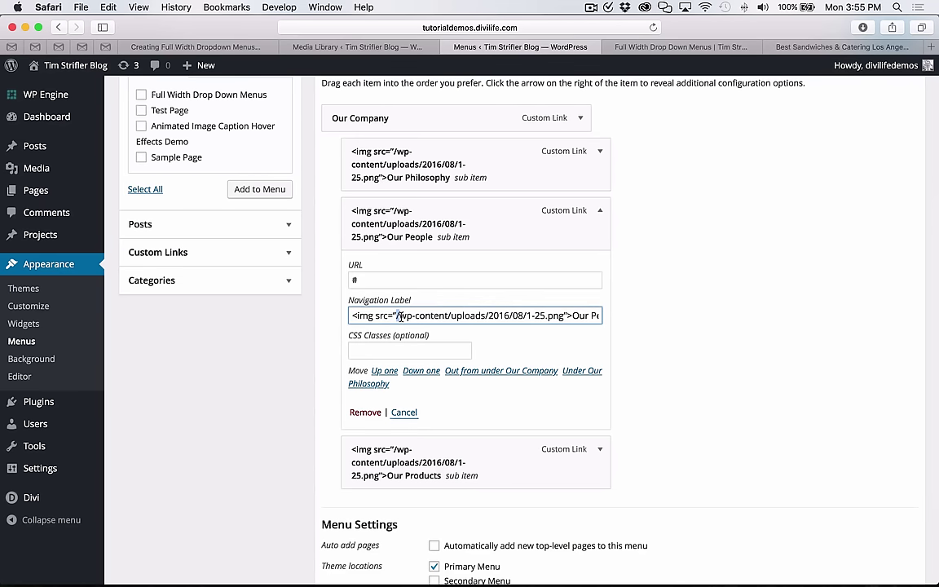
left_click_drag(397, 317, 565, 319)
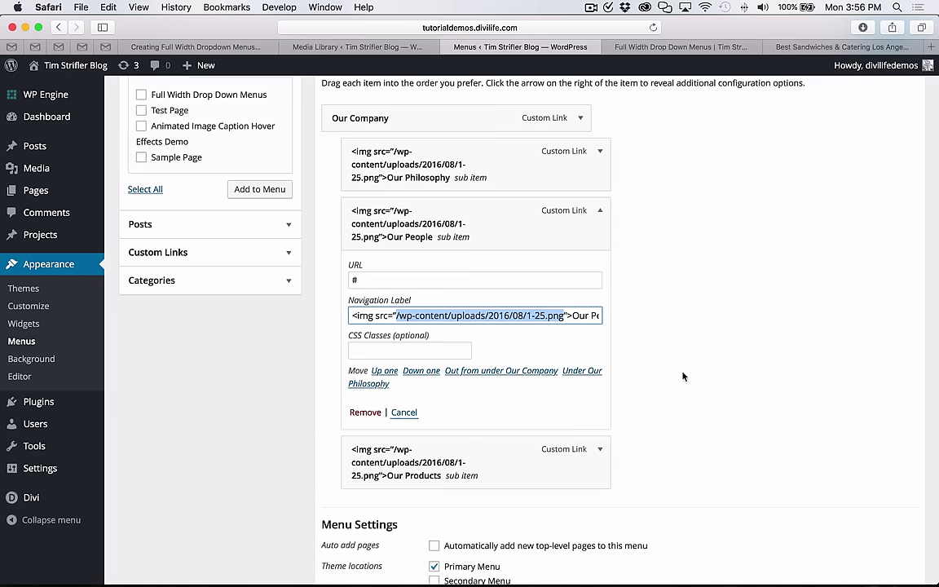
type("http://tutorialdemos.divilife.com/wp-content/uploads/2016/08/1-25.png")
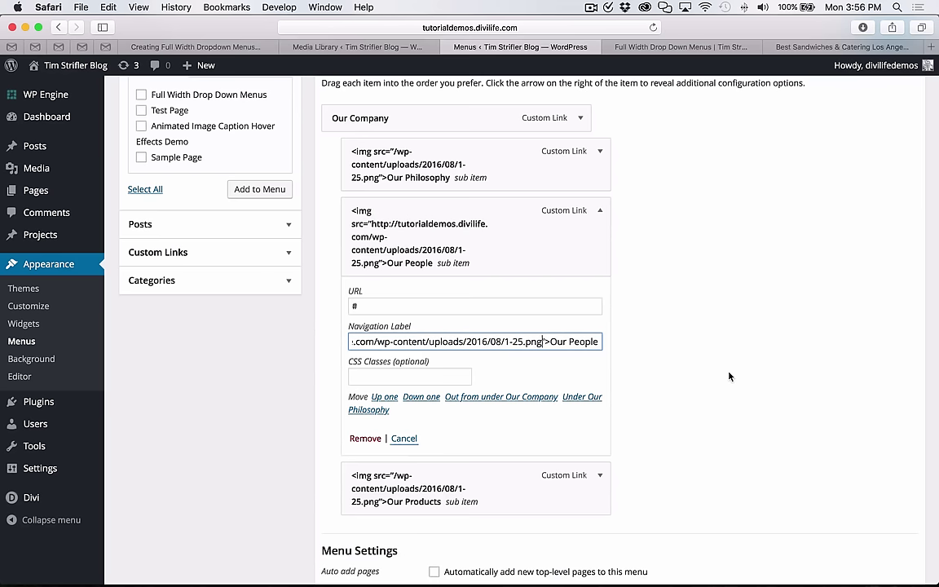
left_click(602, 213)
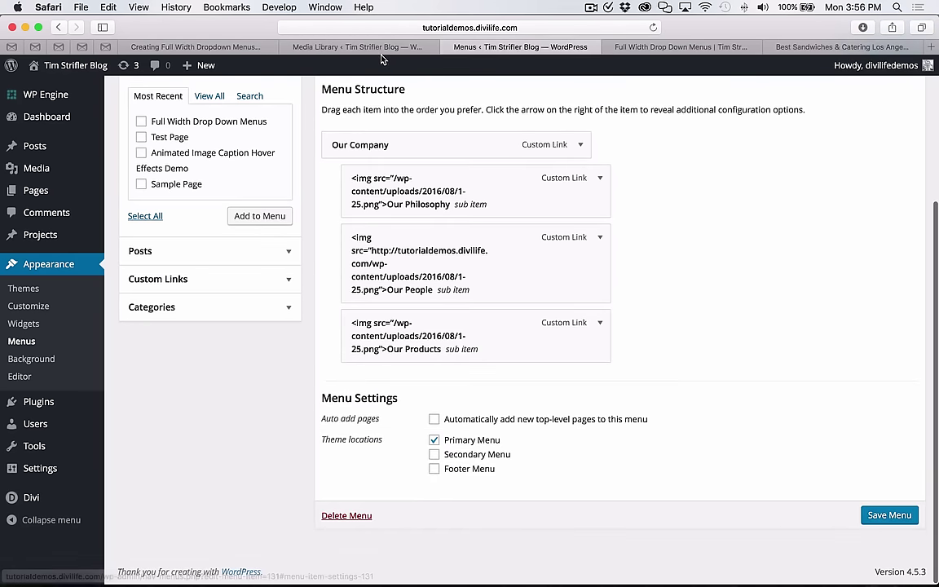
Select the full URL of the lightbulb image 1-26.png in the Media Library.
left_click(360, 49)
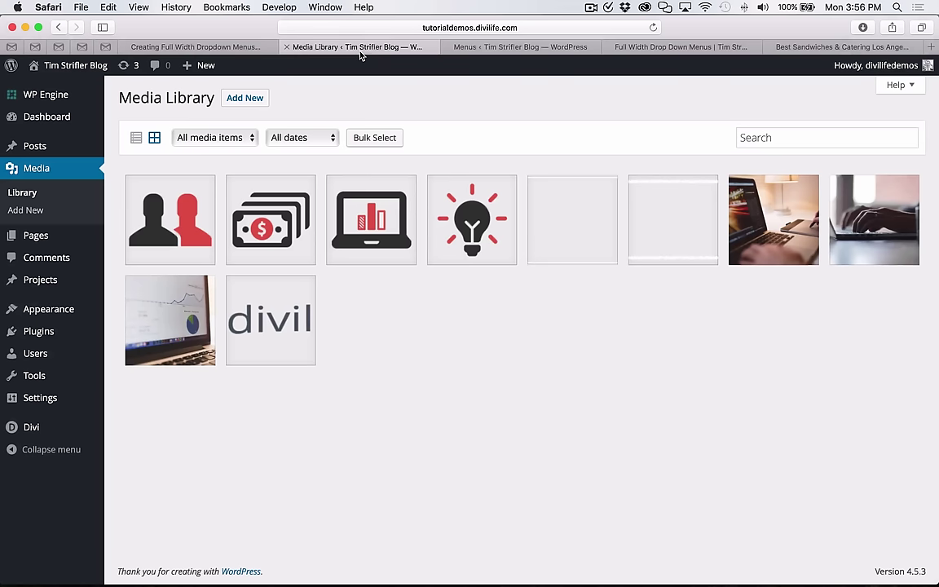
left_click(467, 229)
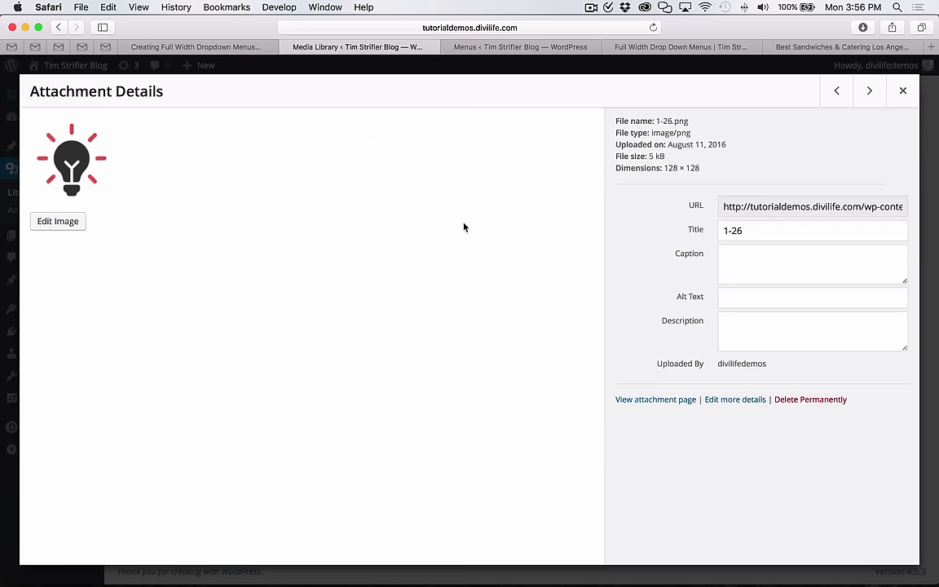
left_click(813, 209)
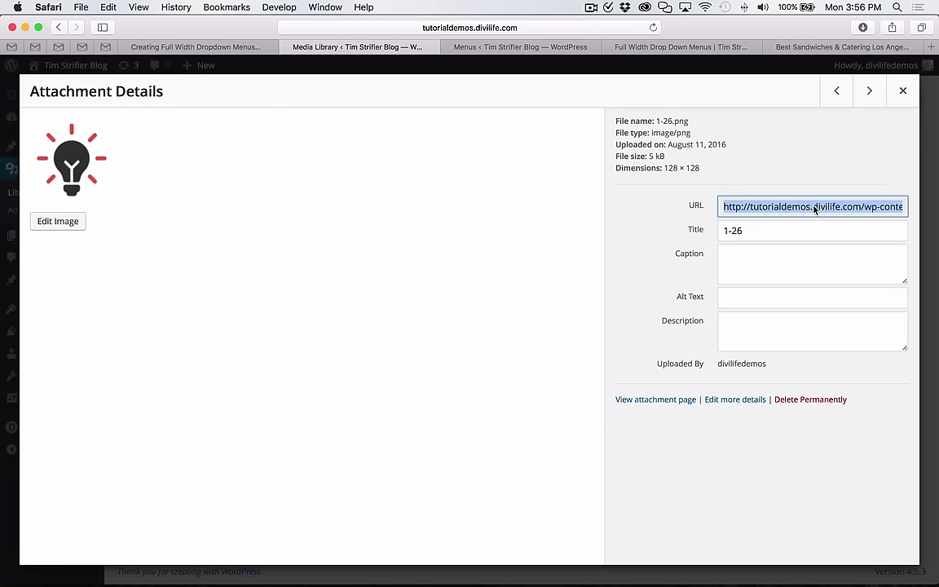
Replace the old src path in Our Philosophy's Navigation Label with the 1-26.png URL.
left_click(526, 49)
left_click(602, 179)
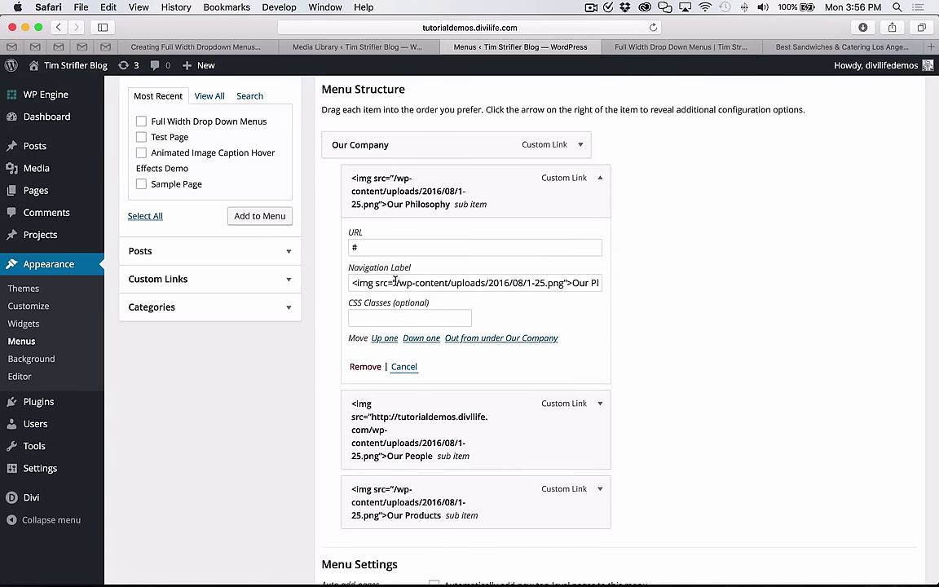
left_click_drag(397, 282, 560, 282)
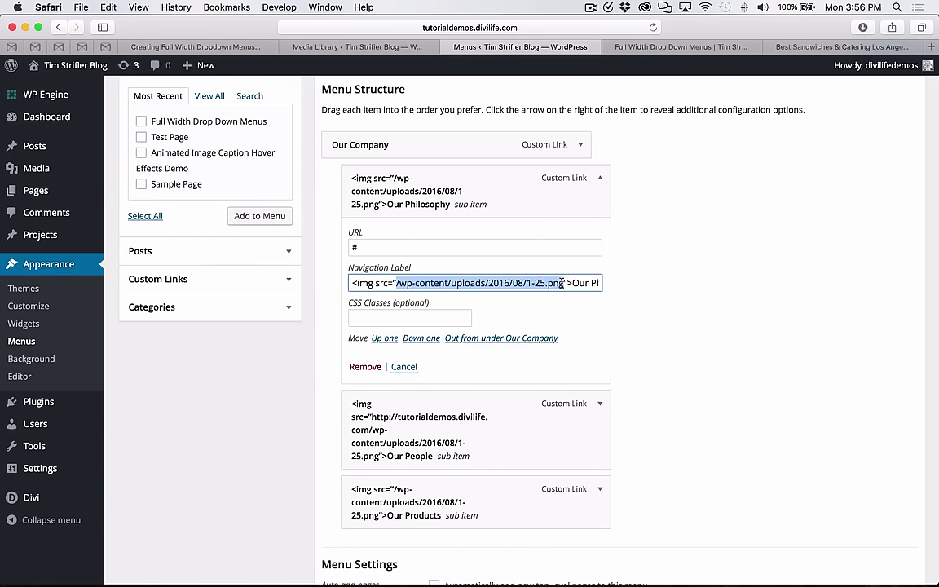
key("BackSpace")
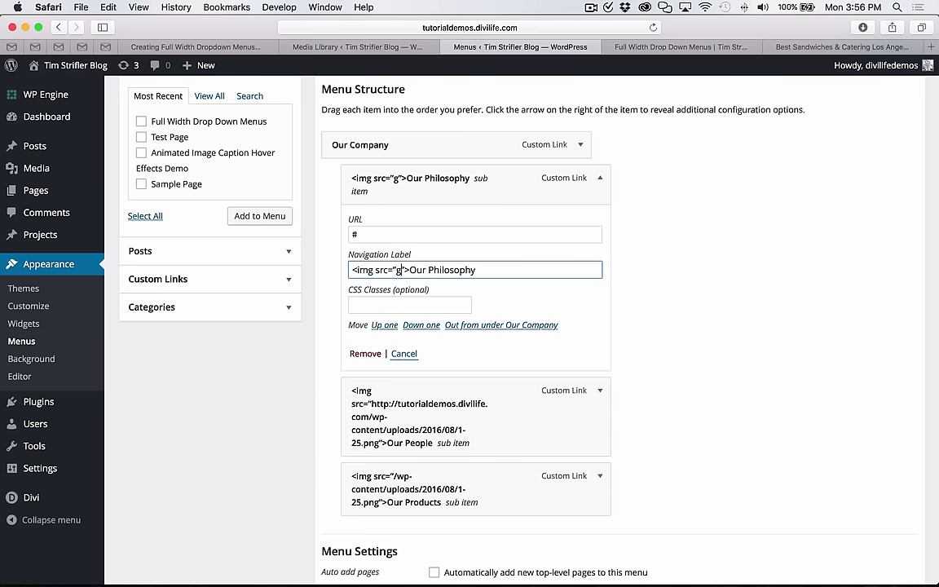
key("BackSpace")
type("http://tutorialdemos.divilife.com/wp-content/uploads/2016/08/1-26.png")
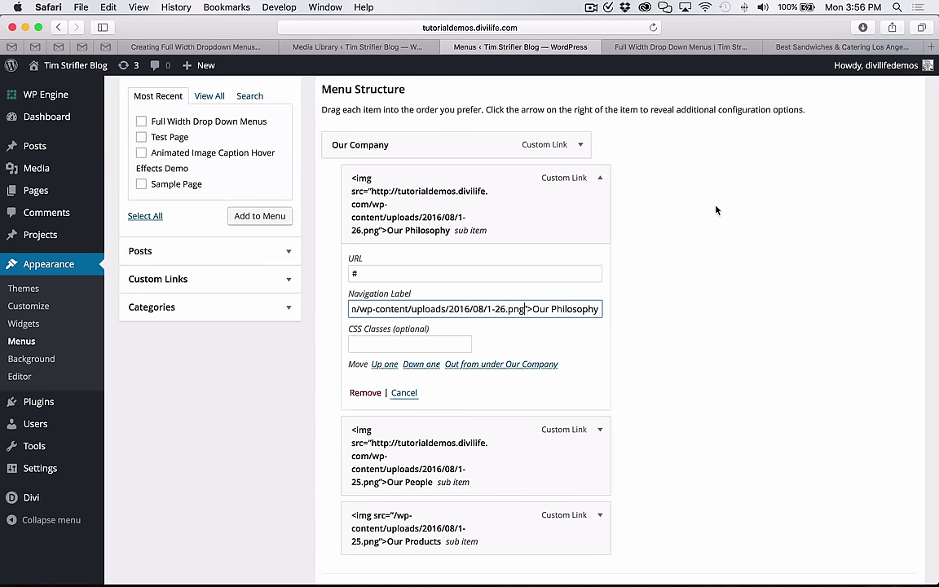
left_click(601, 178)
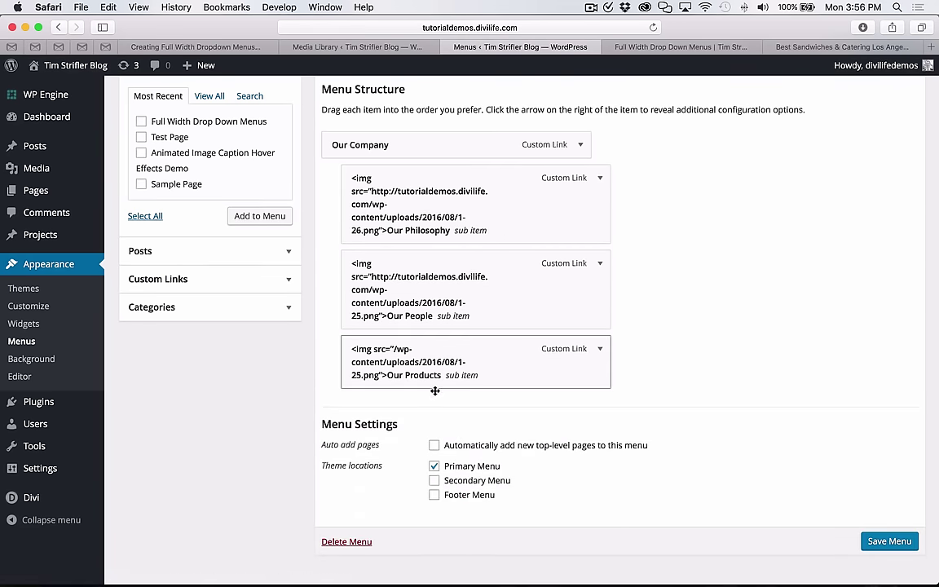
Copy the full URL of the laptop chart image 1-70.png from the Media Library.
left_click(308, 47)
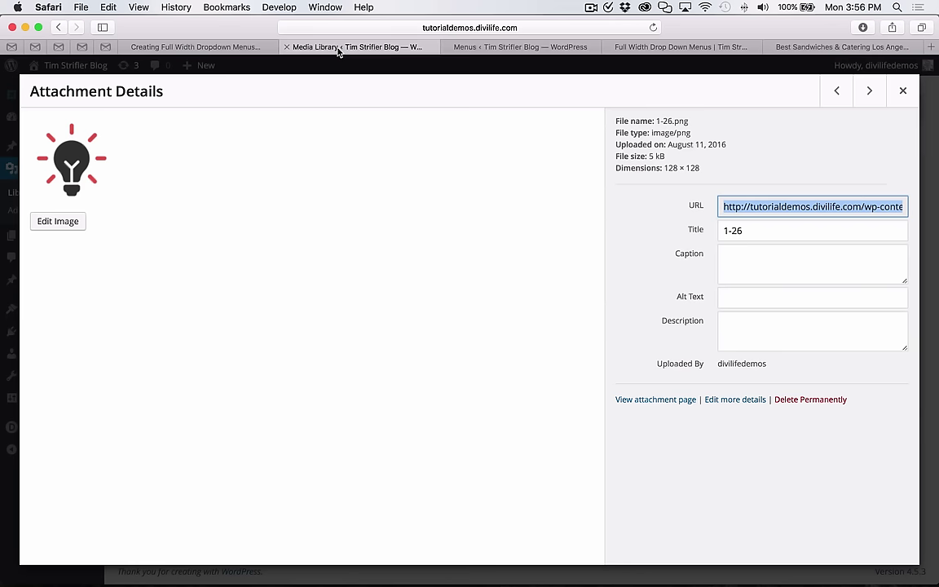
left_click(902, 92)
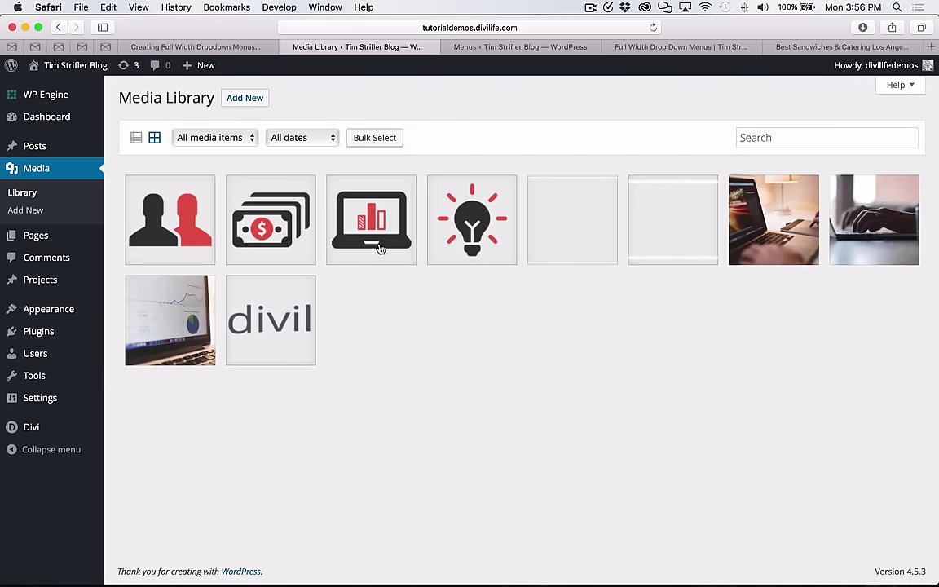
left_click(343, 210)
left_click(802, 209)
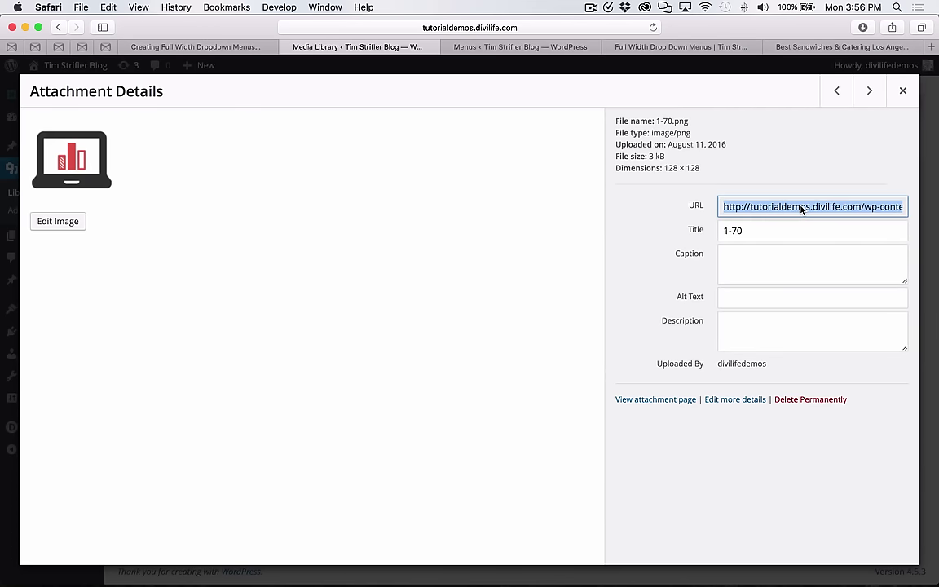
key("super+c")
left_click(903, 92)
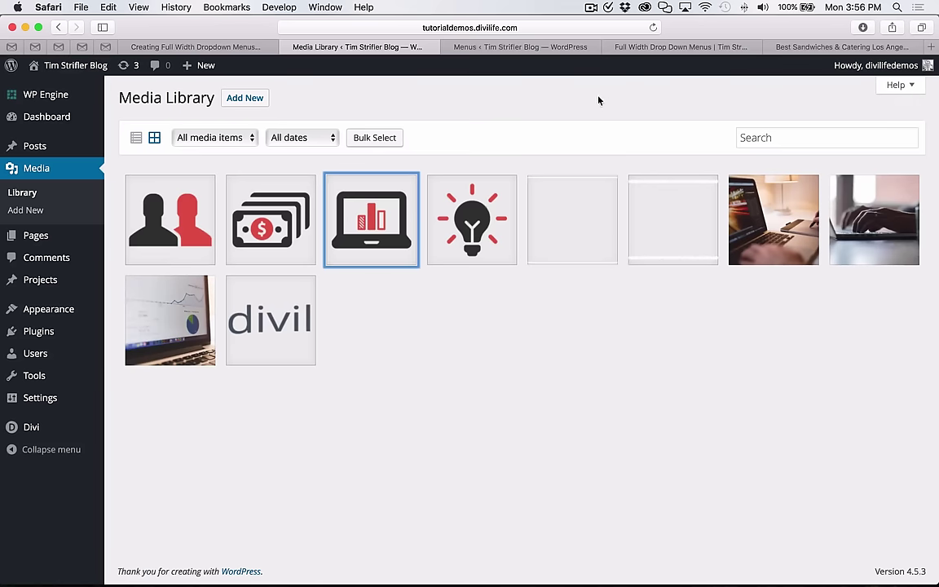
Replace Our Products' image path with the 1-70.png URL and save Demo Menu.
left_click(546, 49)
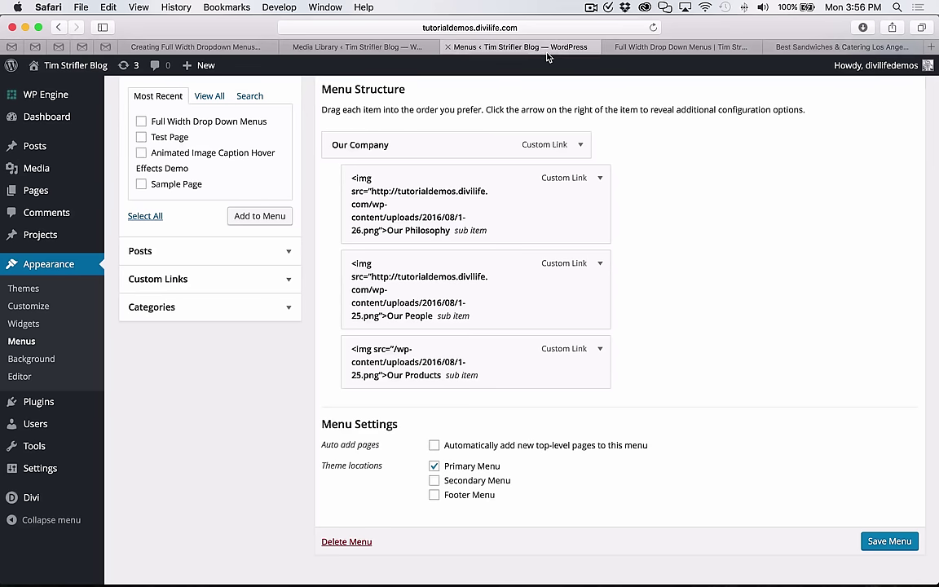
left_click(600, 348)
scroll(600, 348, "down", 3)
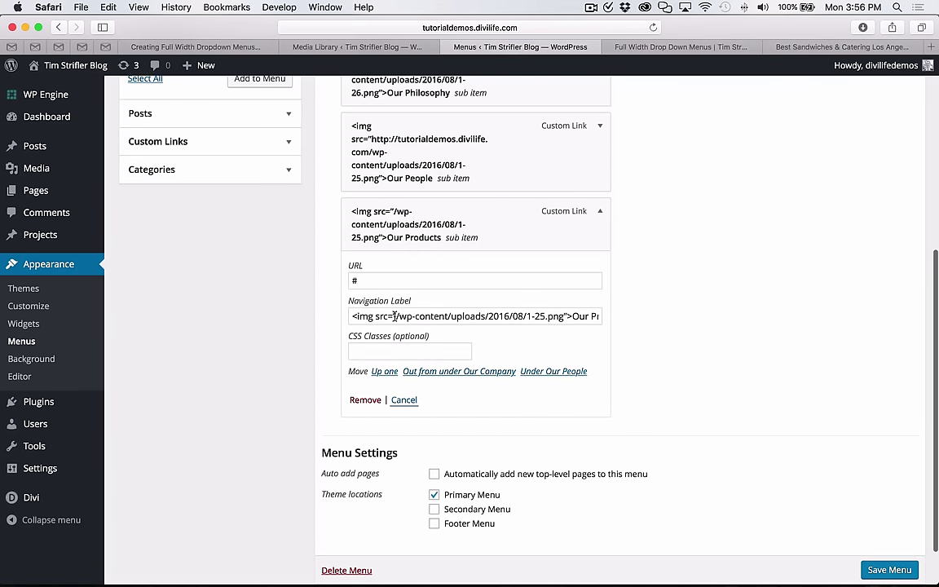
left_click(395, 316)
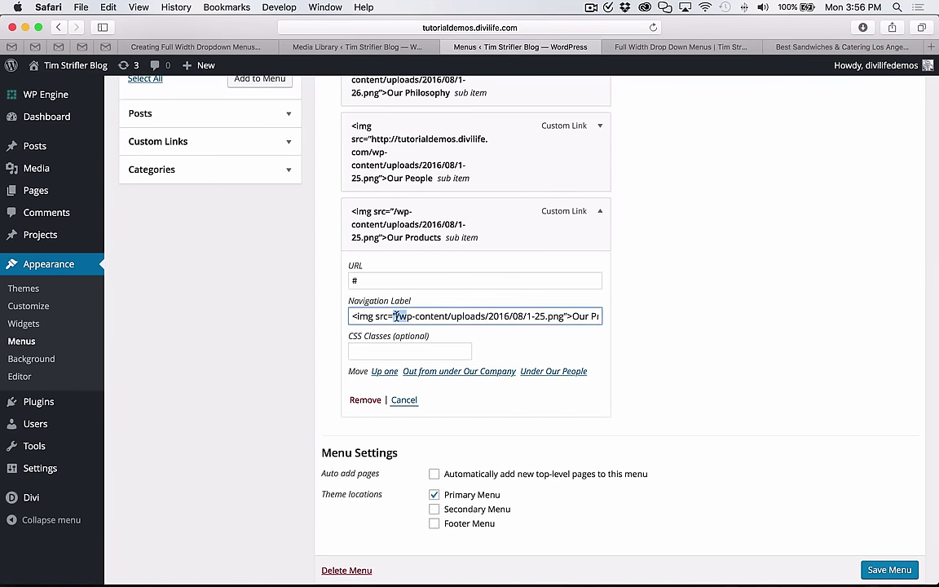
left_click_drag(395, 315, 565, 317)
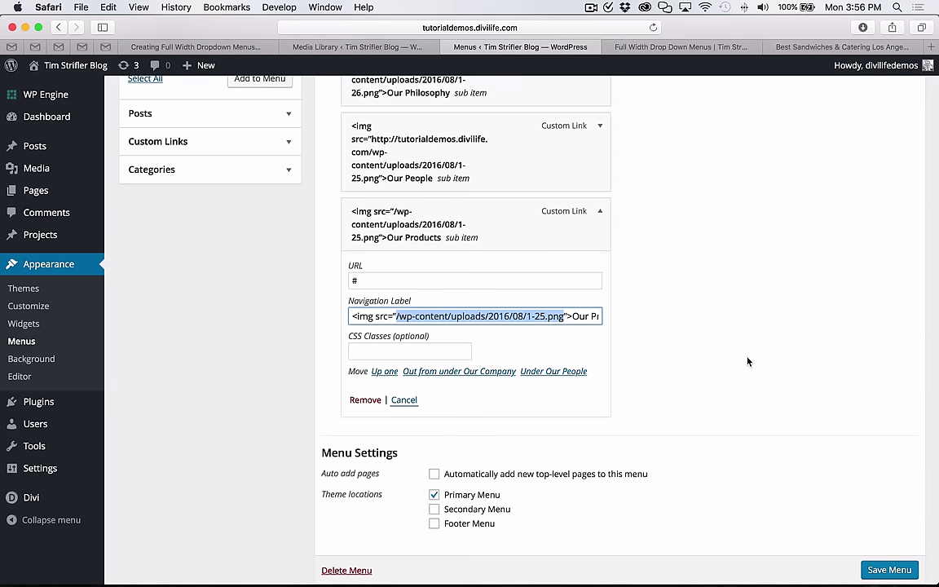
key("super+v")
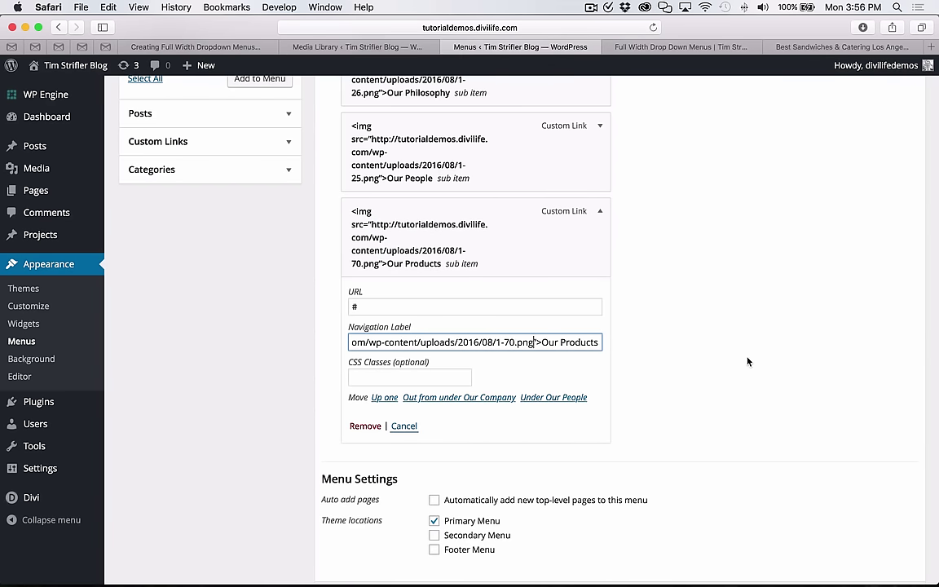
left_click(600, 211)
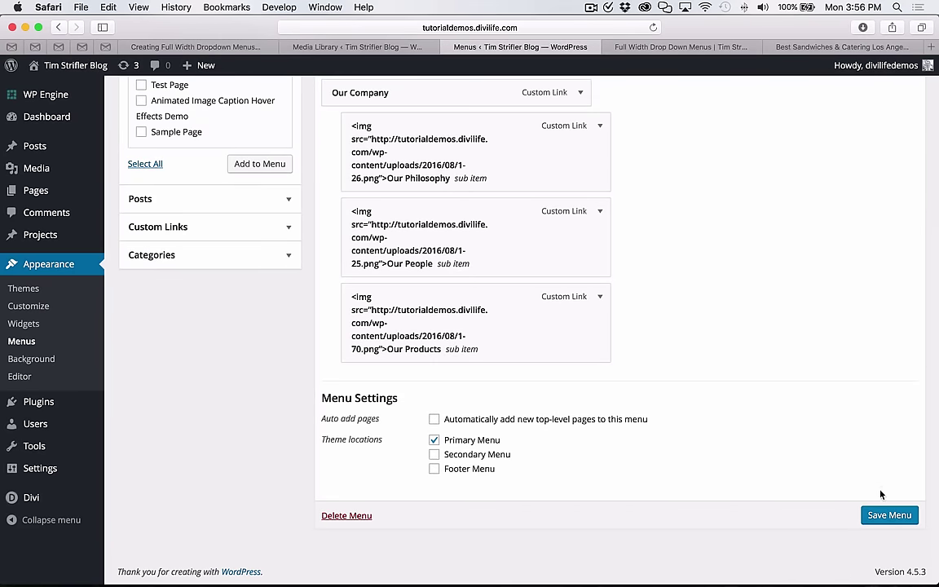
left_click(891, 514)
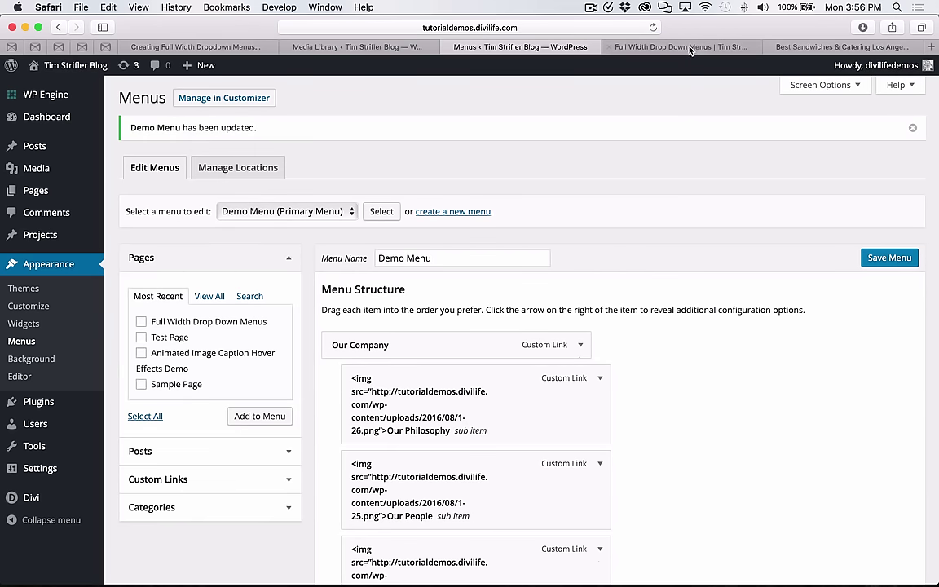
Reload the Full Width Drop Down Menus demo page and show the Our Company dropdown.
left_click(690, 47)
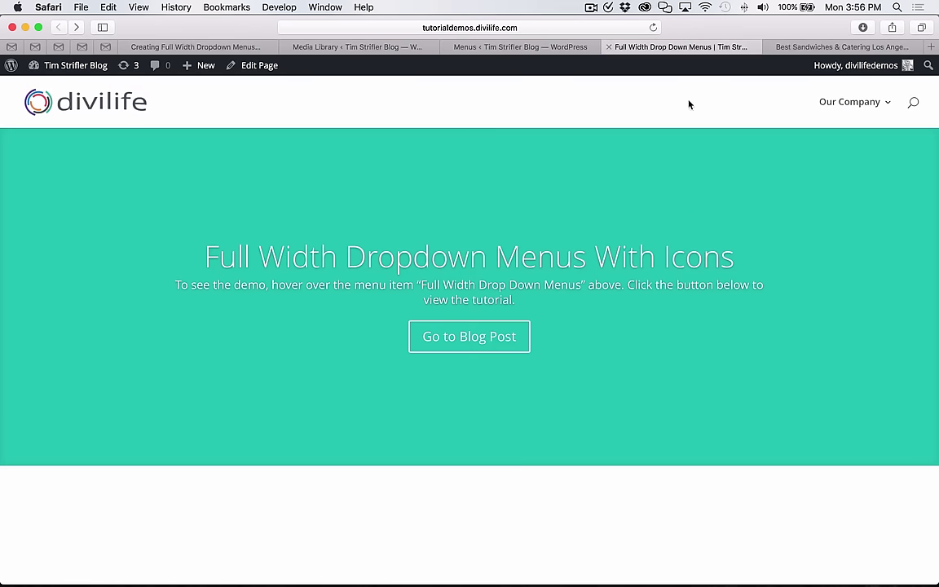
key("super+r")
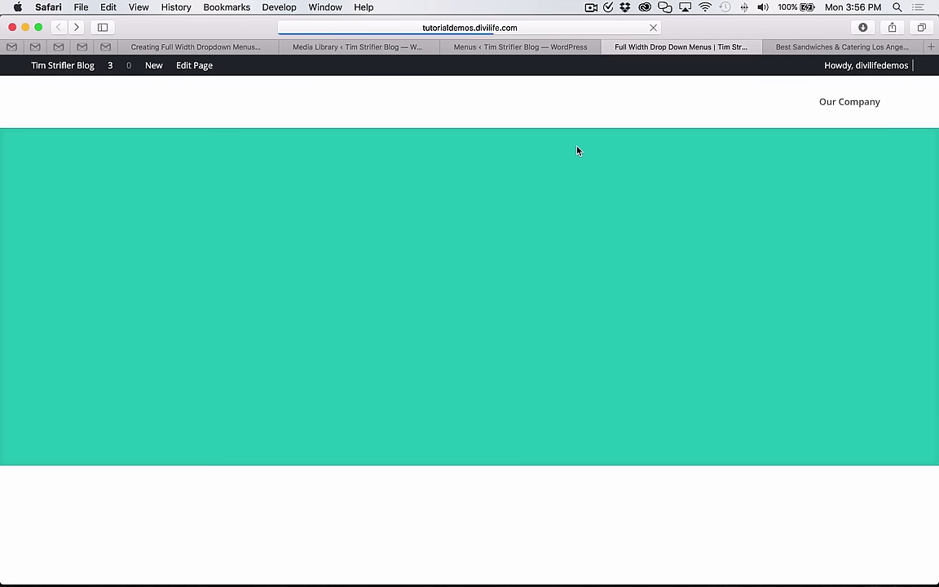
mouse_move(859, 102)
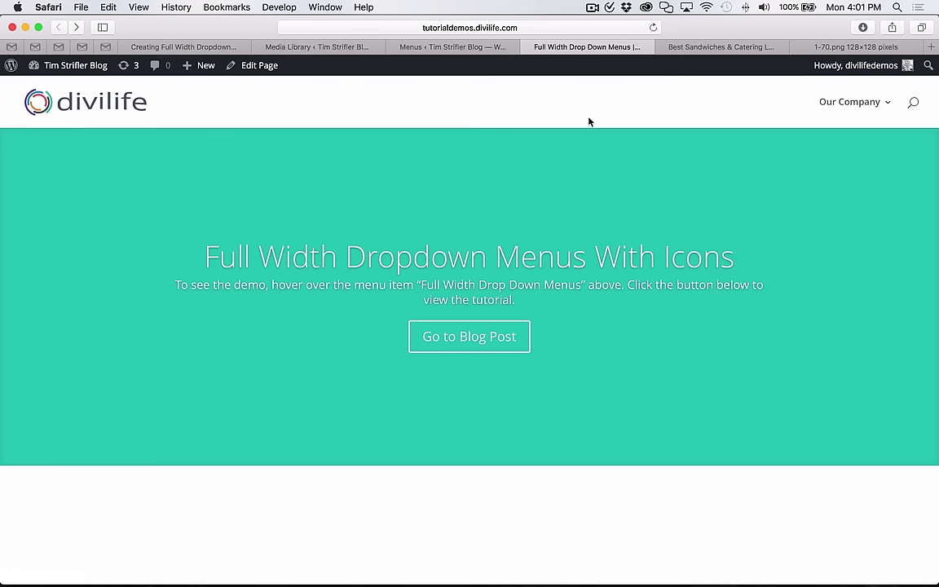
Scroll through the tutorial's Step Three CSS, briefly selecting then clearing the Complete CSS block.
left_click(173, 47)
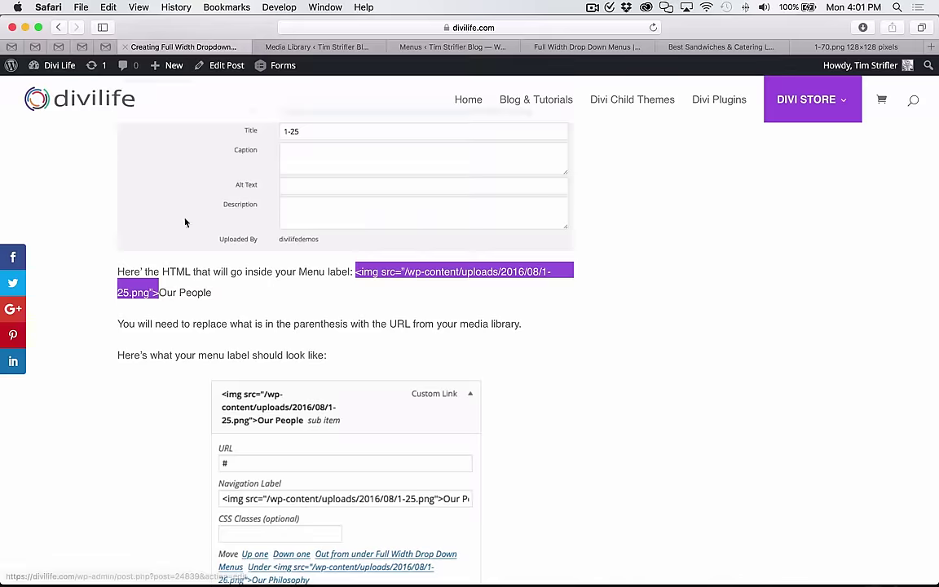
scroll(142, 481, "down", 10)
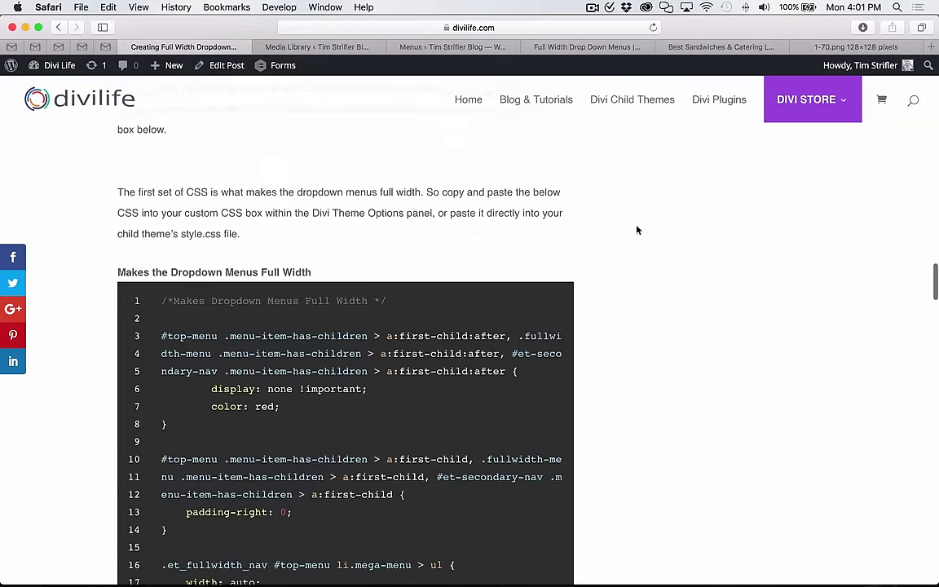
scroll(721, 359, "down", 15)
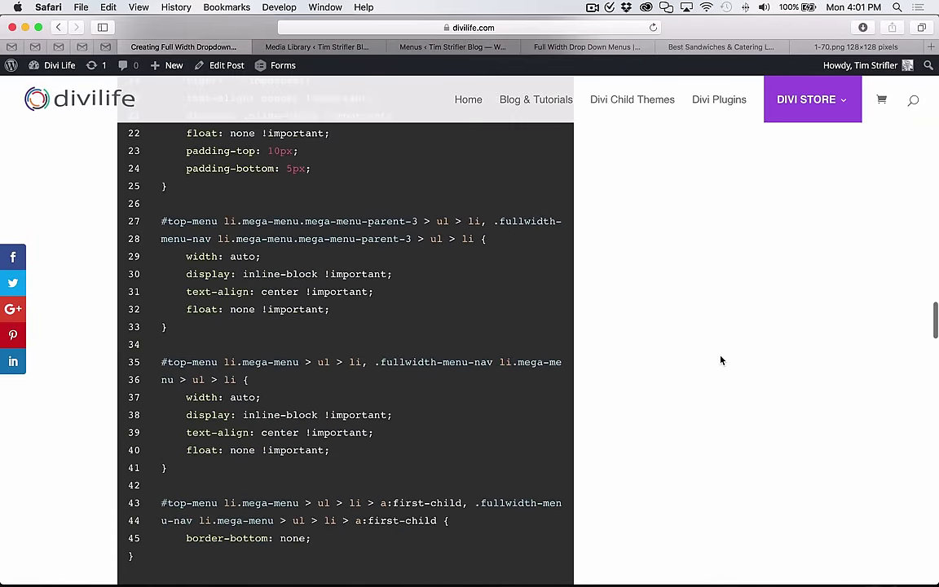
scroll(721, 359, "down", 10)
scroll(720, 360, "up", 5)
scroll(721, 360, "down", 8)
scroll(721, 359, "down", 5)
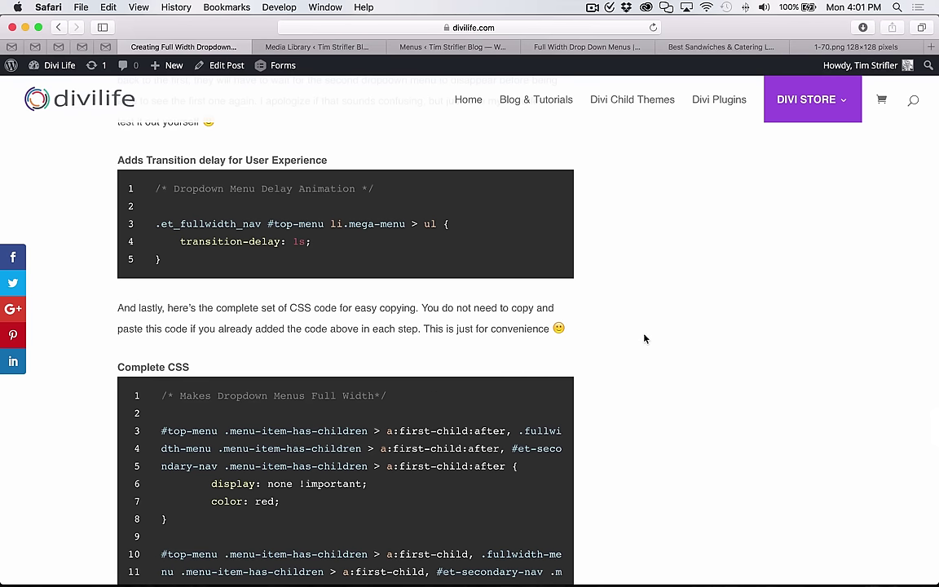
scroll(645, 338, "down", 3)
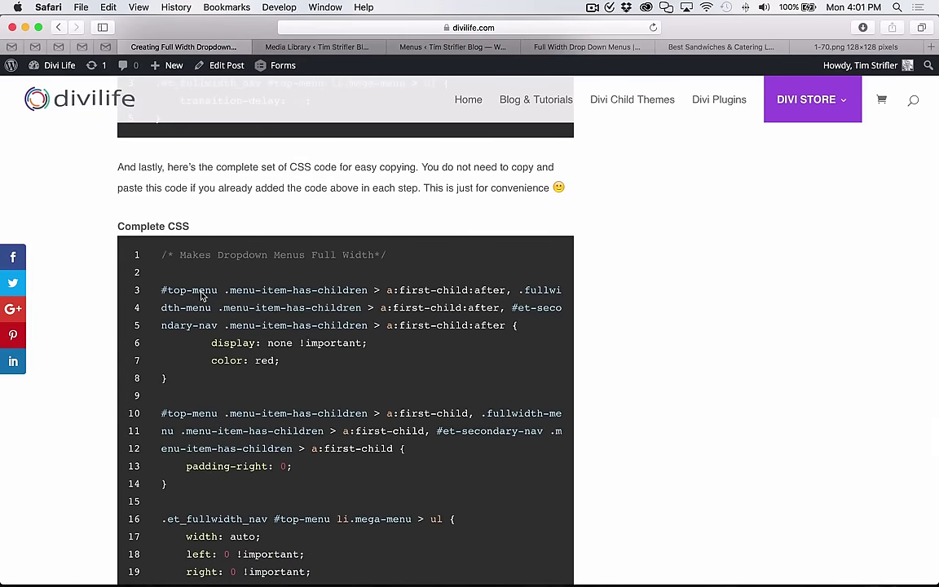
left_click_drag(159, 253, 295, 400)
scroll(253, 379, "down", 5)
scroll(295, 393, "up", 4)
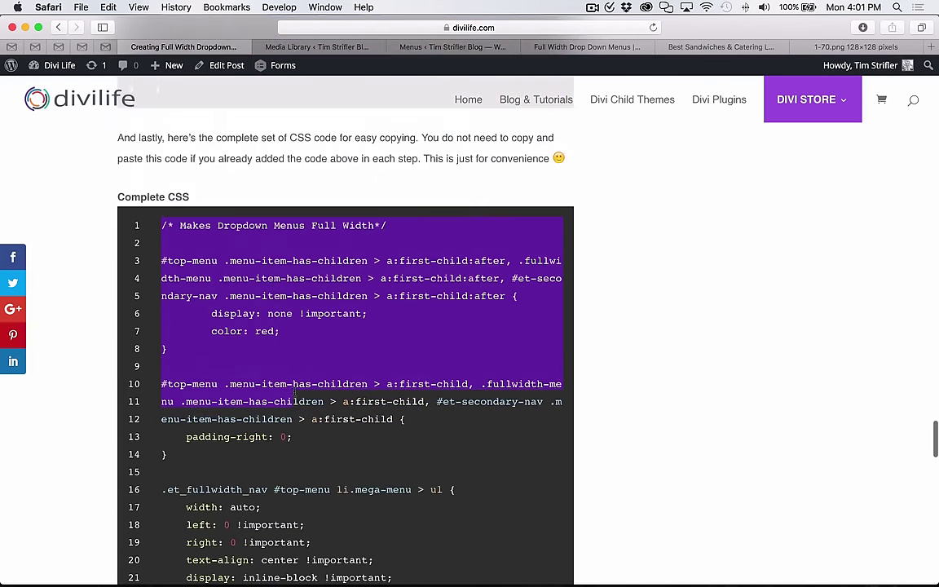
left_click(149, 199)
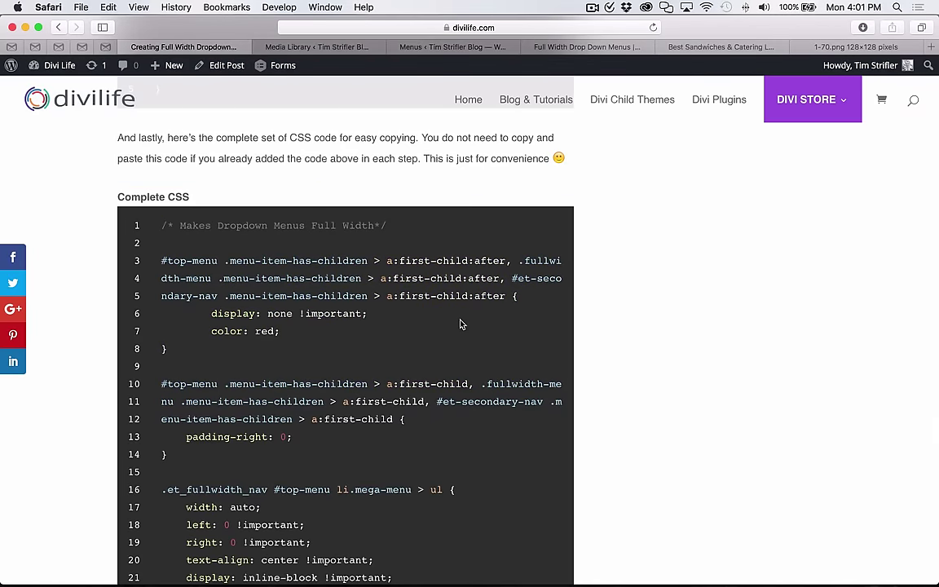
Select all of the Makes the Dropdown Menus Full Width CSS code.
scroll(460, 325, "up", 10)
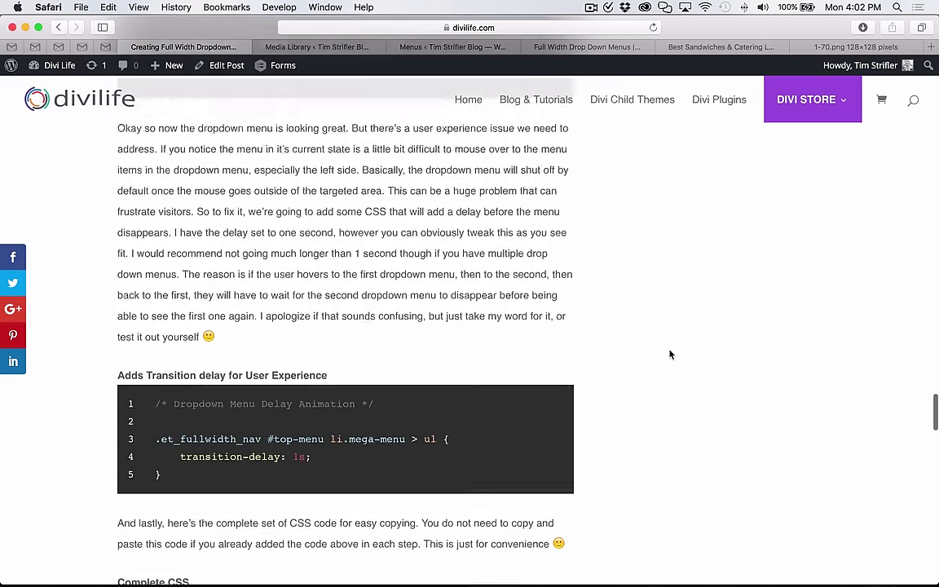
scroll(670, 354, "up", 15)
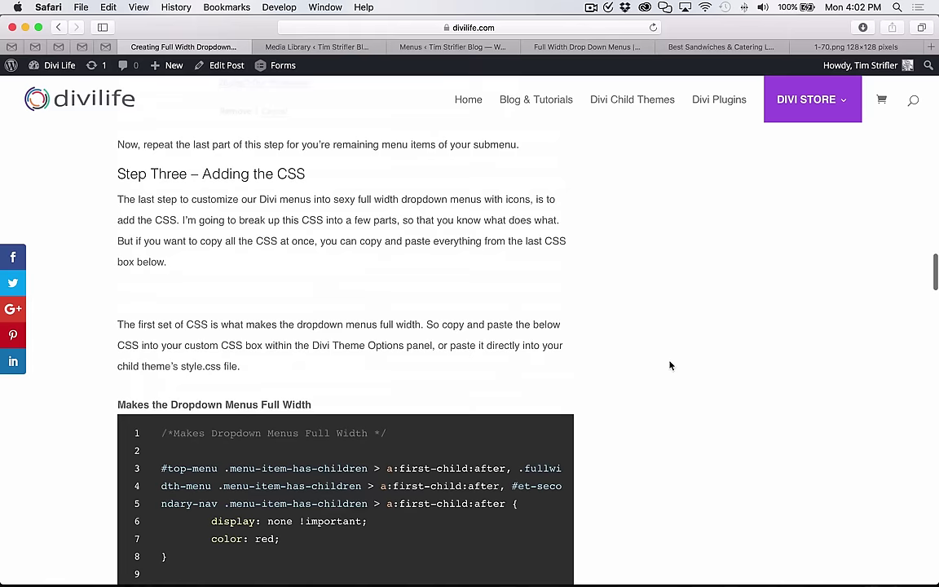
scroll(163, 331, "down", 4)
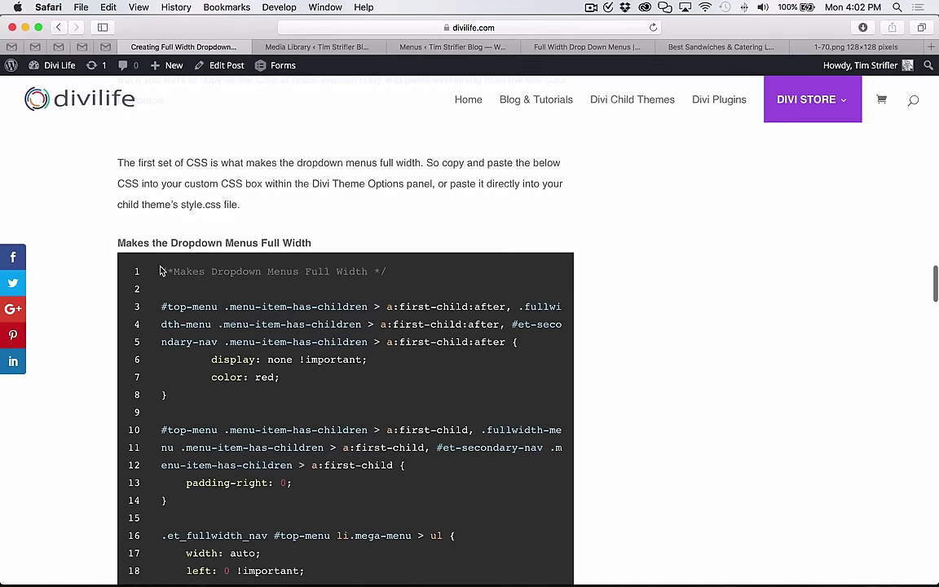
left_click_drag(160, 272, 317, 443)
Go to the Divi Theme Options page in the WordPress admin.
left_click(646, 288)
left_click(453, 46)
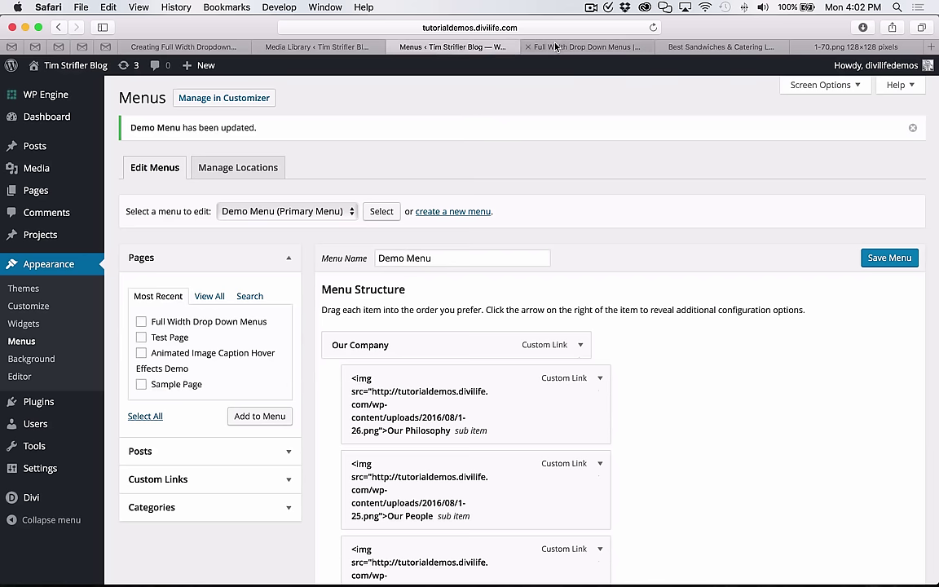
left_click(579, 47)
left_click(449, 49)
mouse_move(47, 504)
left_click(131, 476)
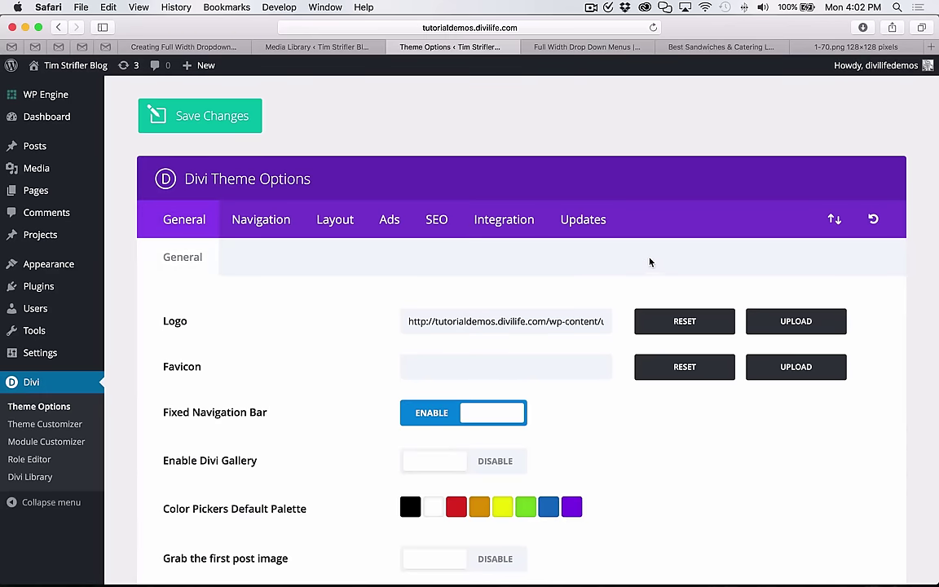
Paste the full-width dropdown CSS into the Custom CSS box and save the theme options.
scroll(917, 306, "down", 20)
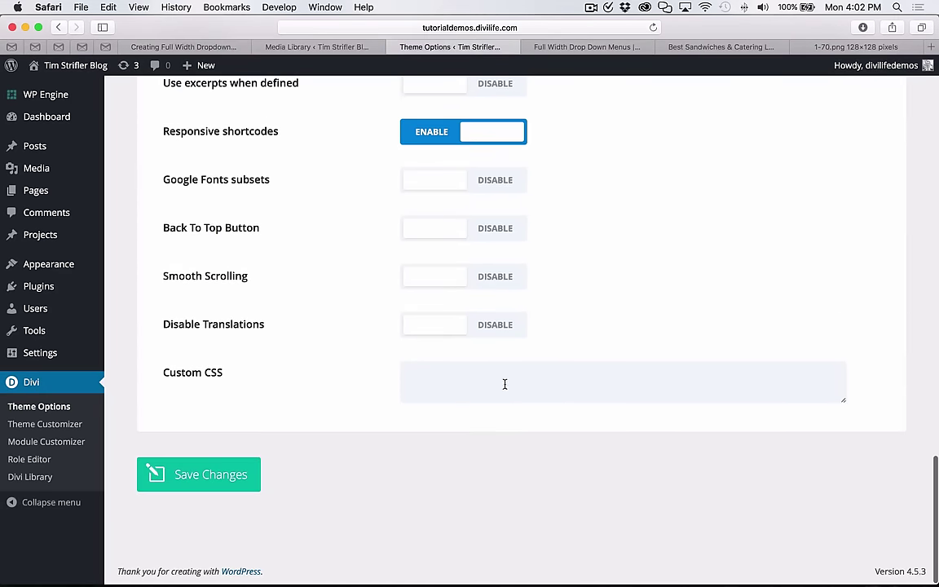
left_click(461, 396)
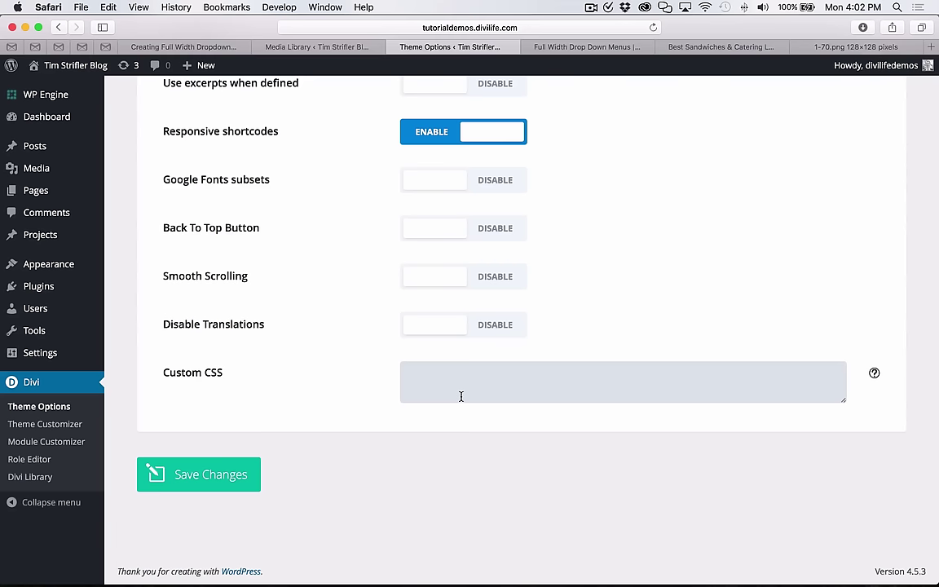
key("super+v")
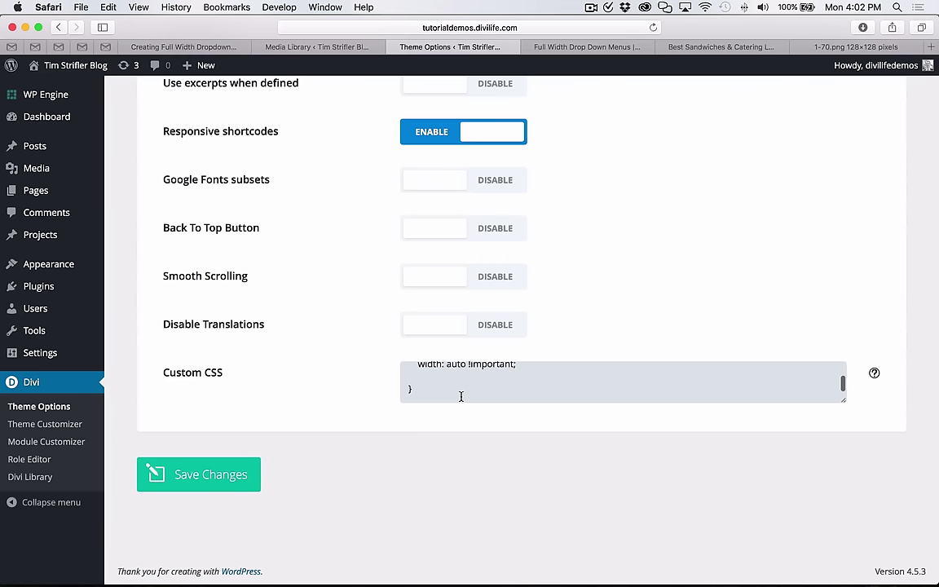
left_click(204, 494)
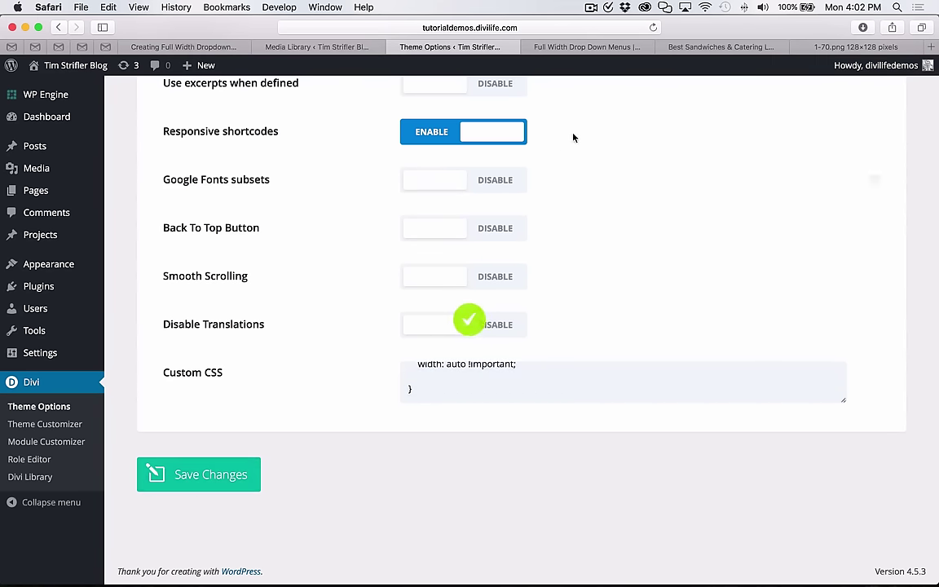
left_click(606, 47)
key("super+r")
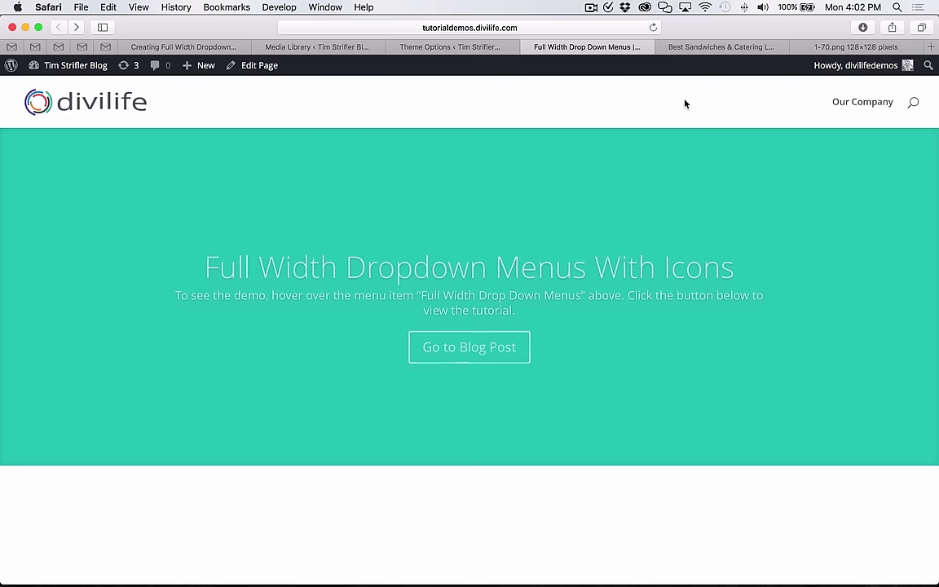
mouse_move(868, 108)
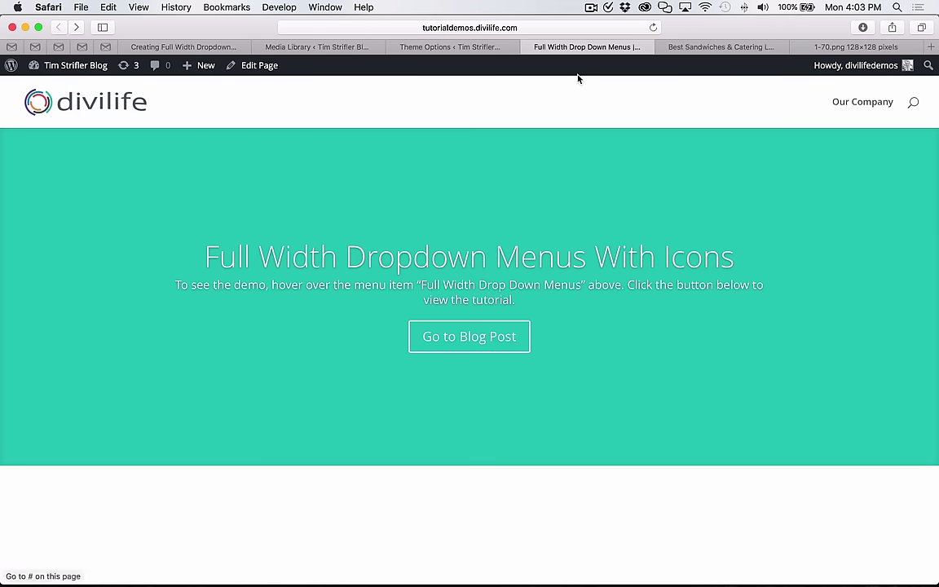
left_click(462, 52)
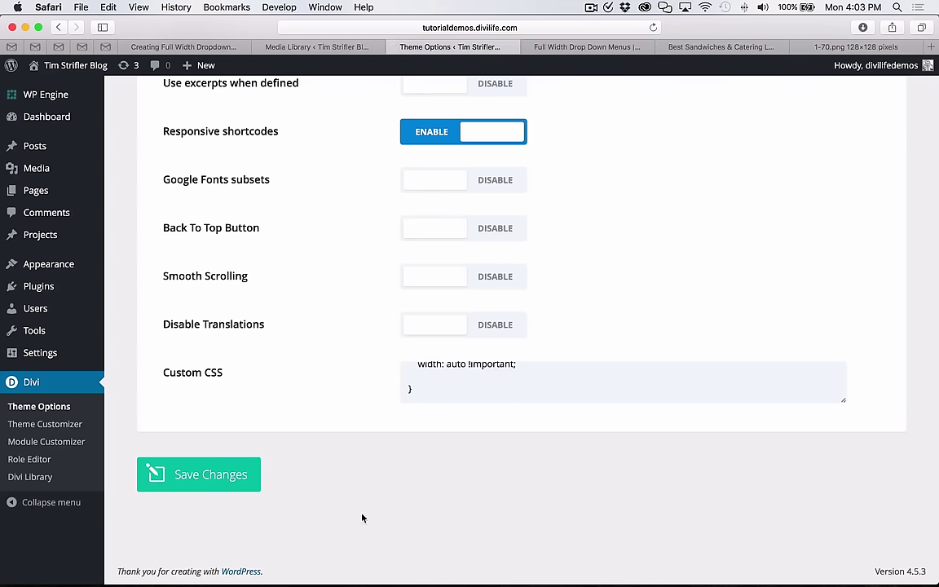
mouse_move(96, 269)
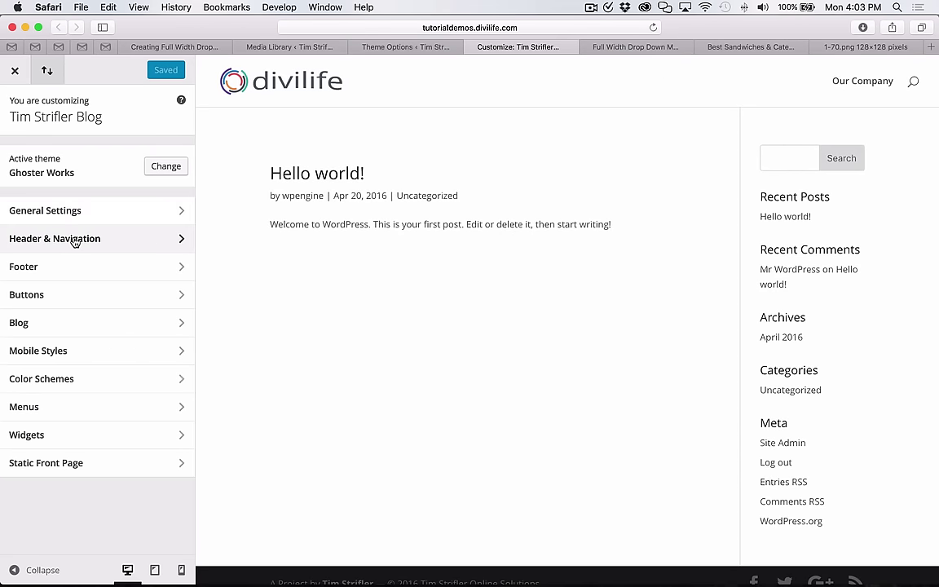
left_click(75, 241)
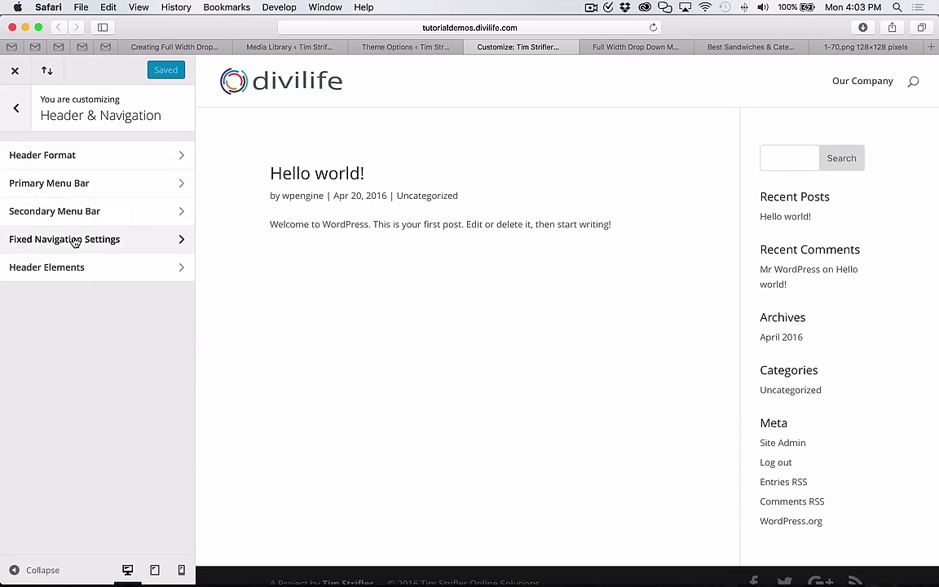
left_click(71, 187)
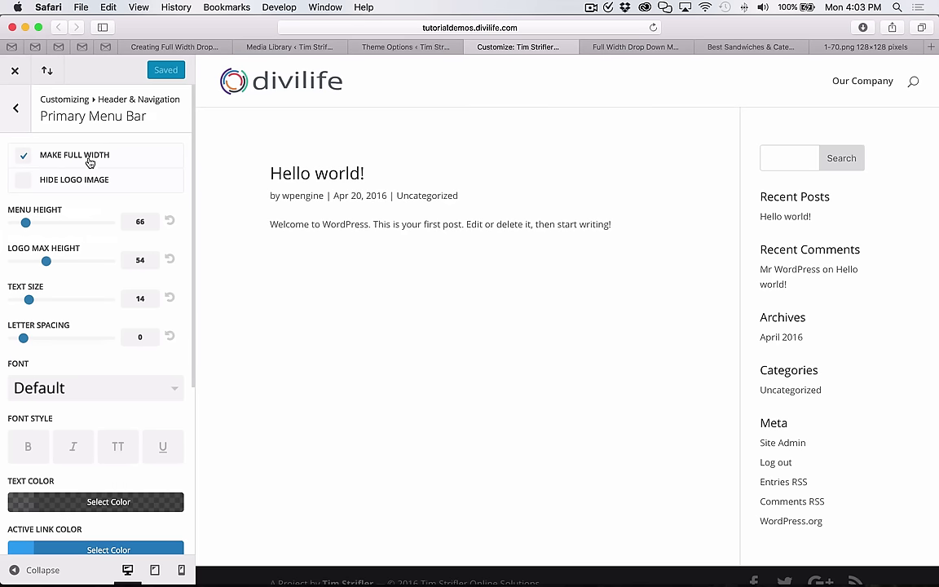
left_click(17, 74)
left_click(470, 47)
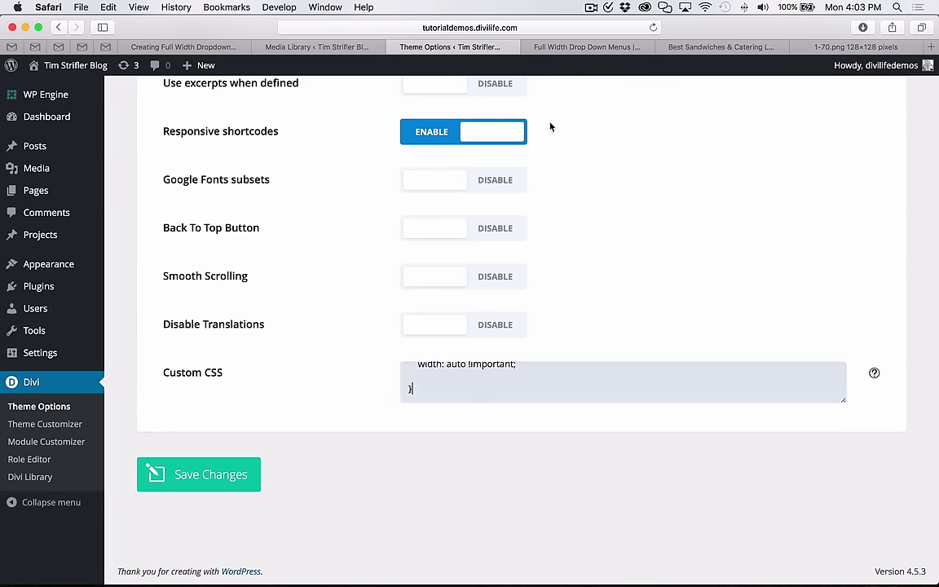
Check the demo dropdown, then select the tutorial's Resize and Reposition Menu Icons CSS.
left_click(608, 45)
mouse_move(869, 107)
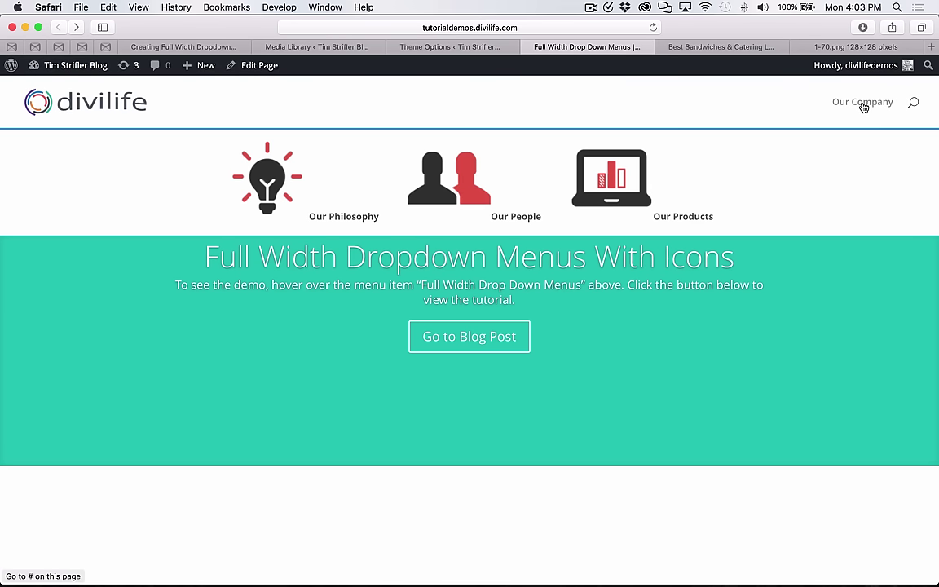
left_click(154, 47)
scroll(117, 487, "down", 5)
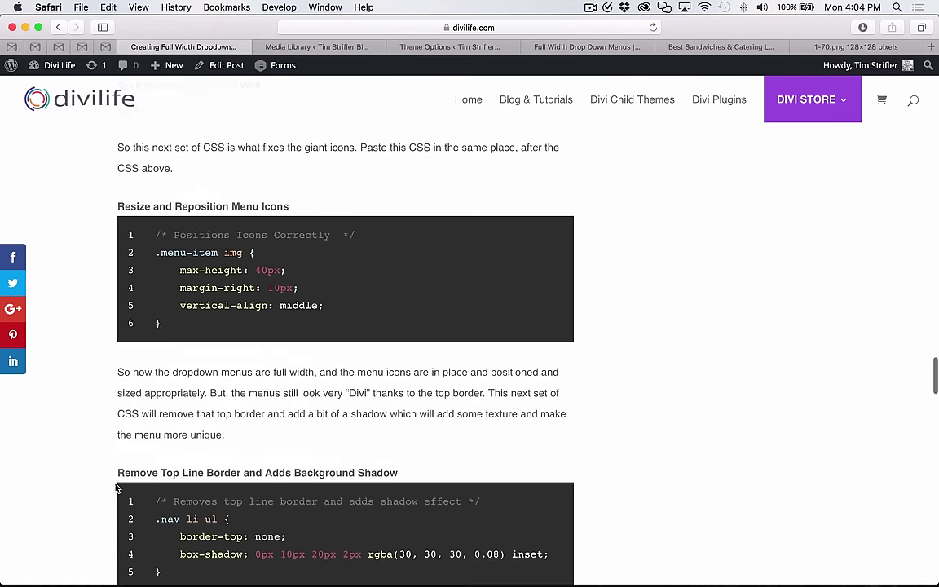
left_click_drag(162, 355, 139, 257)
key("super+c")
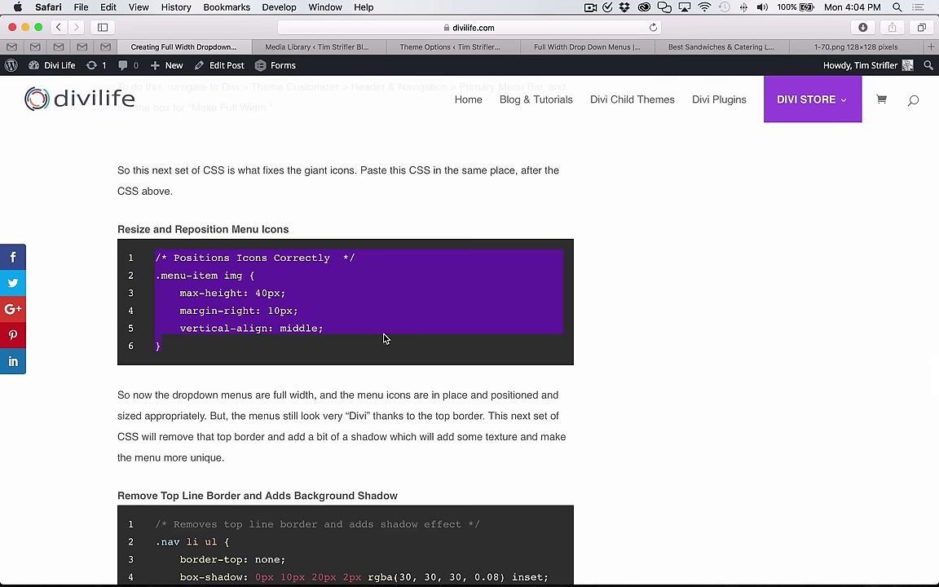
Paste the icon CSS into Divi's Custom CSS box, enlarge the box, and save the changes.
left_click(436, 47)
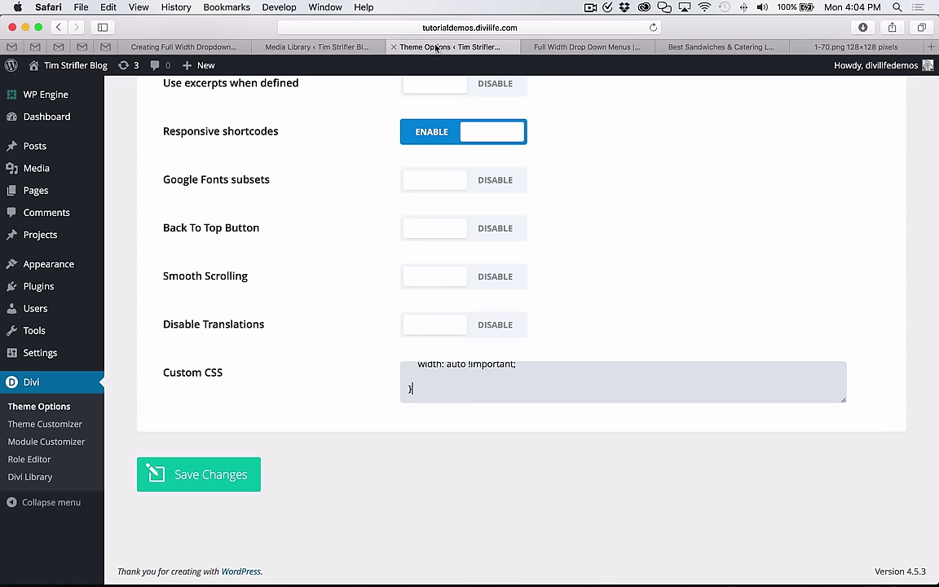
key("super+v")
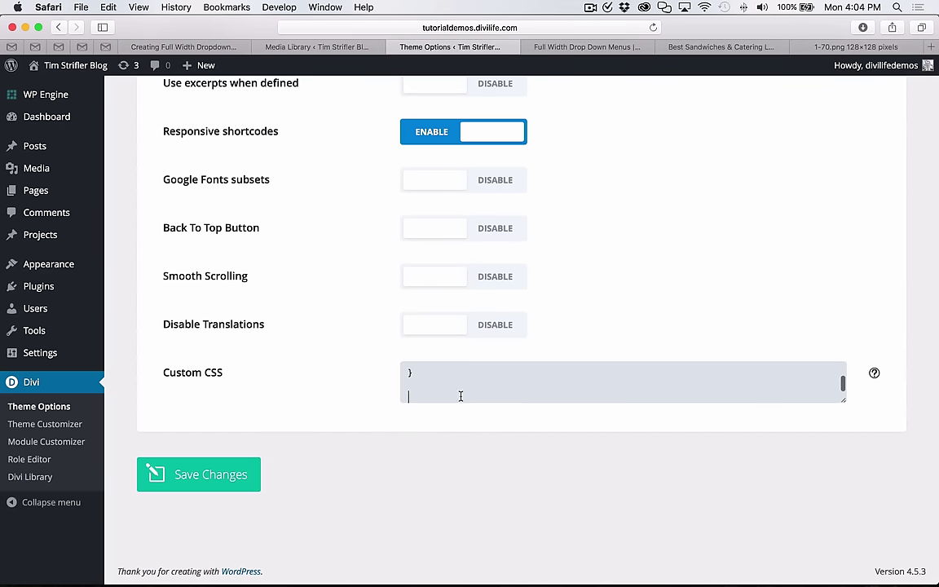
key("BackSpace")
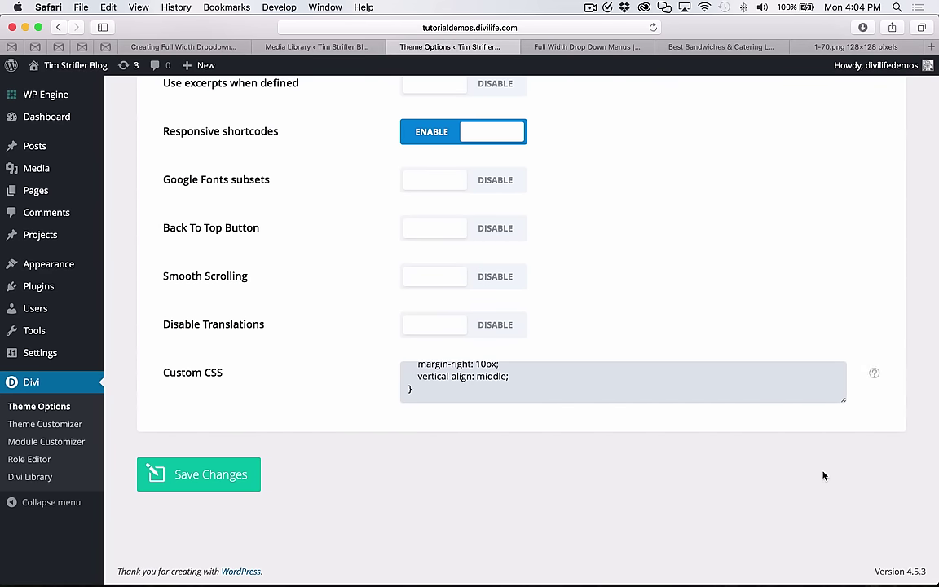
scroll(855, 415, "down", 1)
left_click_drag(845, 403, 848, 584)
scroll(858, 435, "down", 5)
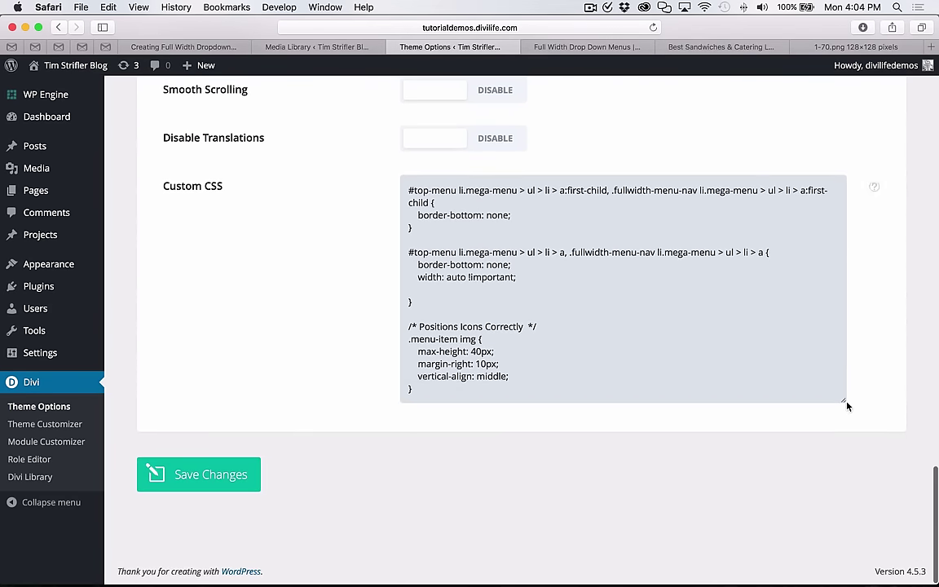
left_click_drag(845, 403, 849, 538)
scroll(636, 405, "down", 3)
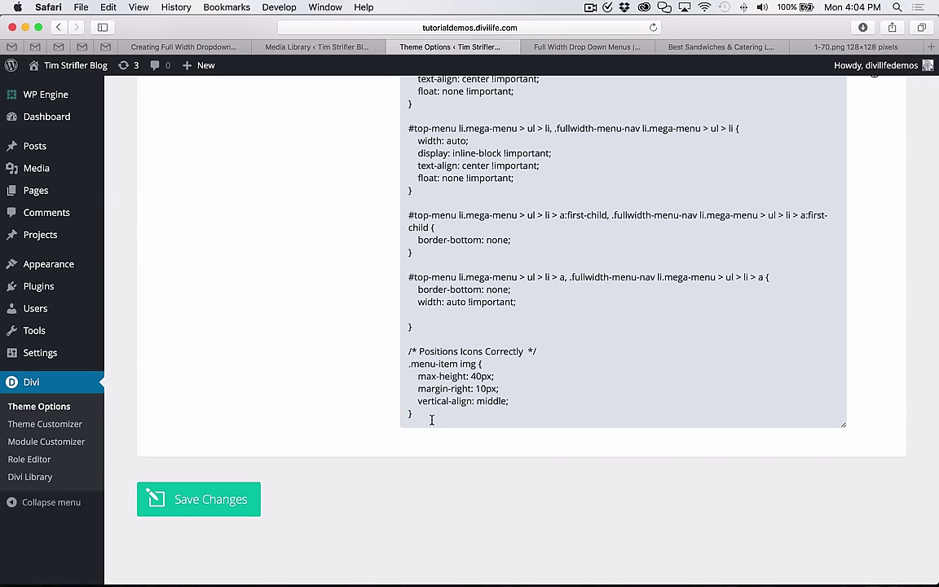
left_click(211, 502)
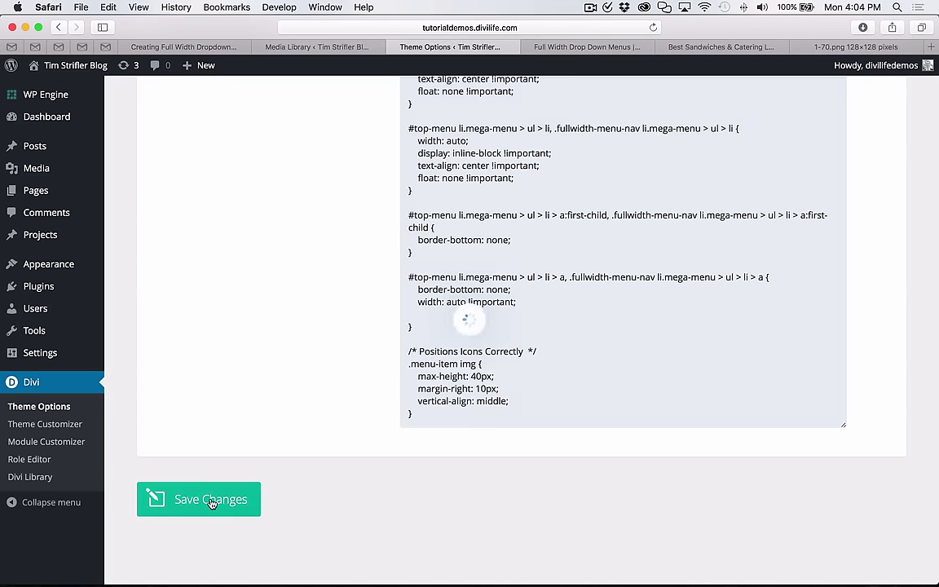
left_click(563, 47)
Reload the demo page and check that Our Company's dropdown shows three side-by-side icon items.
left_click(653, 28)
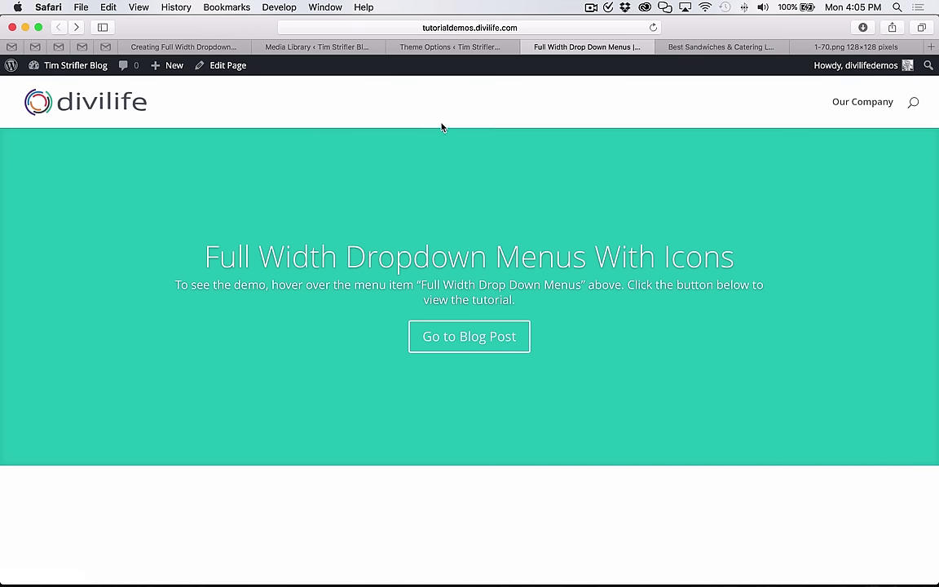
mouse_move(845, 105)
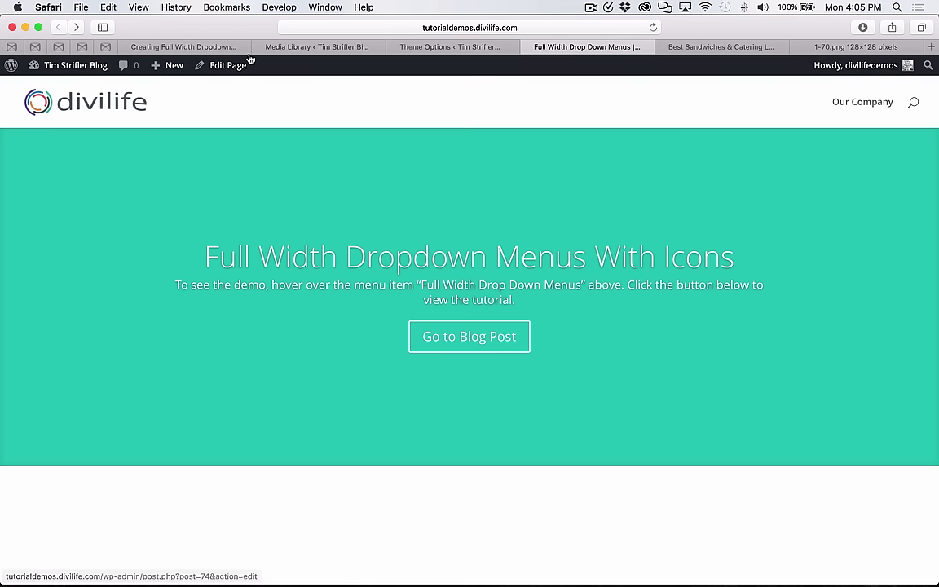
Copy the top-border-removal and shadow CSS rule from the tutorial post.
left_click(194, 49)
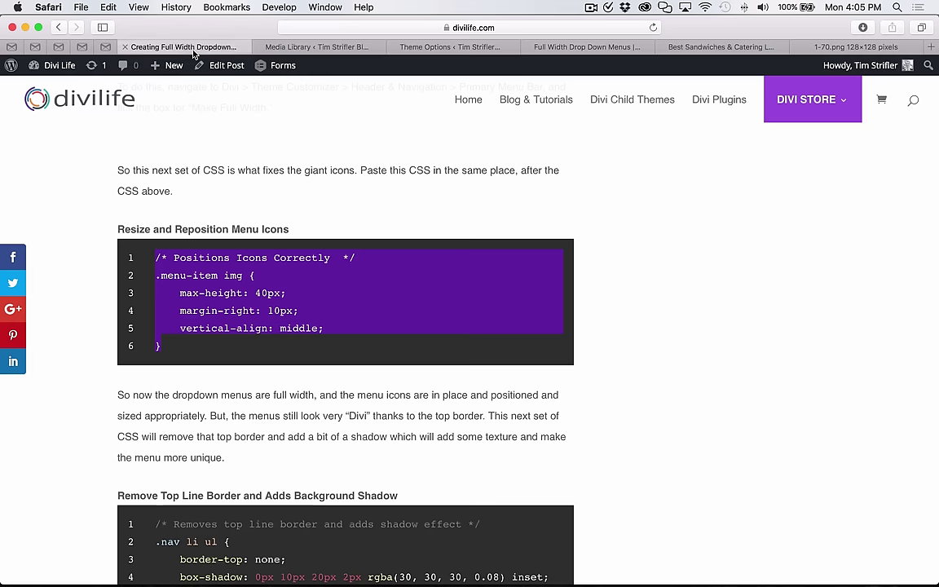
scroll(616, 370, "down", 5)
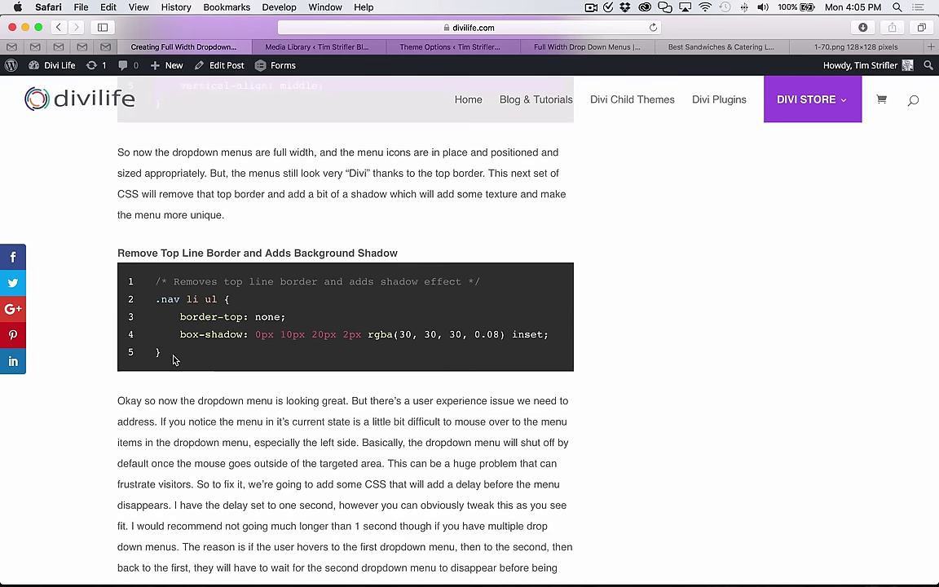
left_click_drag(171, 359, 148, 280)
key("ctrl+c")
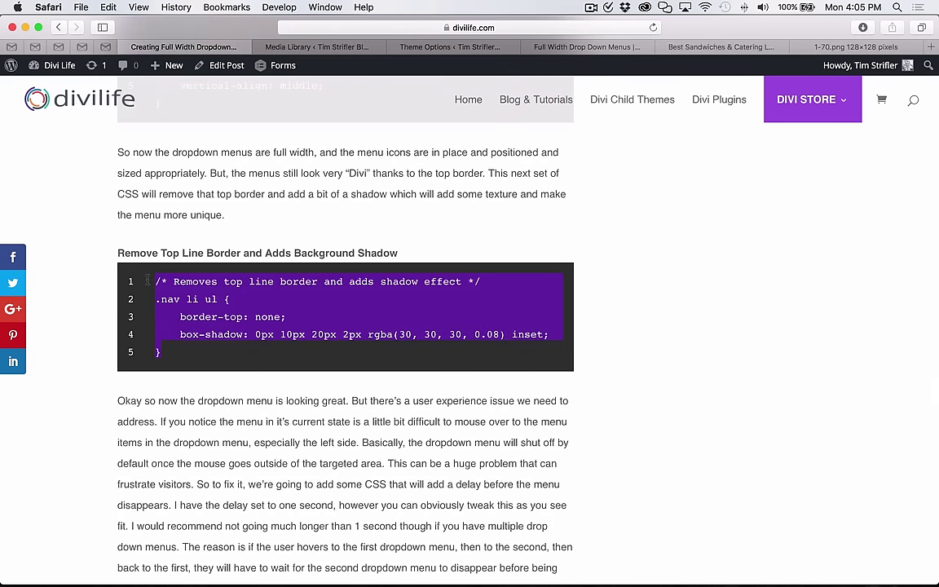
Paste the shadow rule at the end of the Theme Options custom CSS, save, and reload the demo page.
left_click(441, 46)
left_click(431, 422)
key("Return")
key("Return")
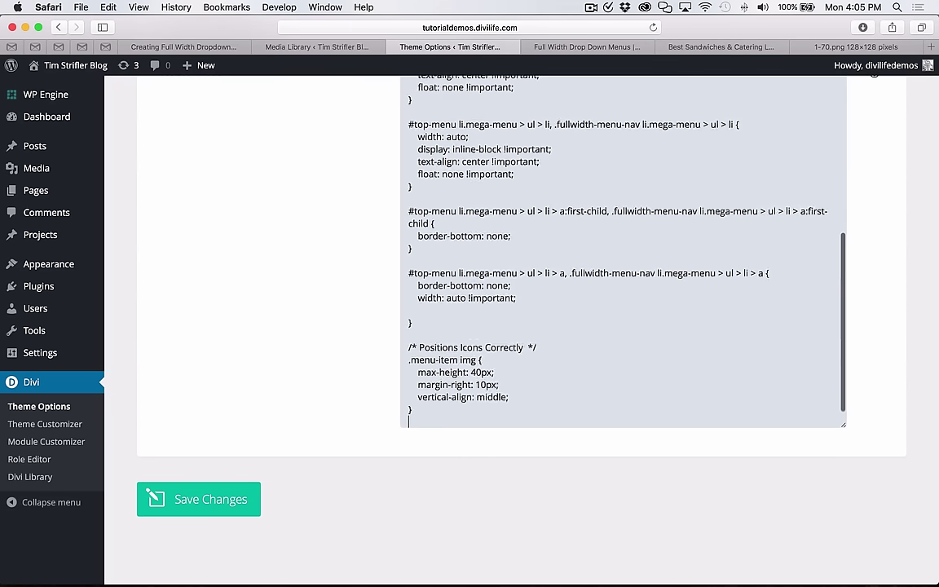
key("ctrl+v")
left_click(196, 504)
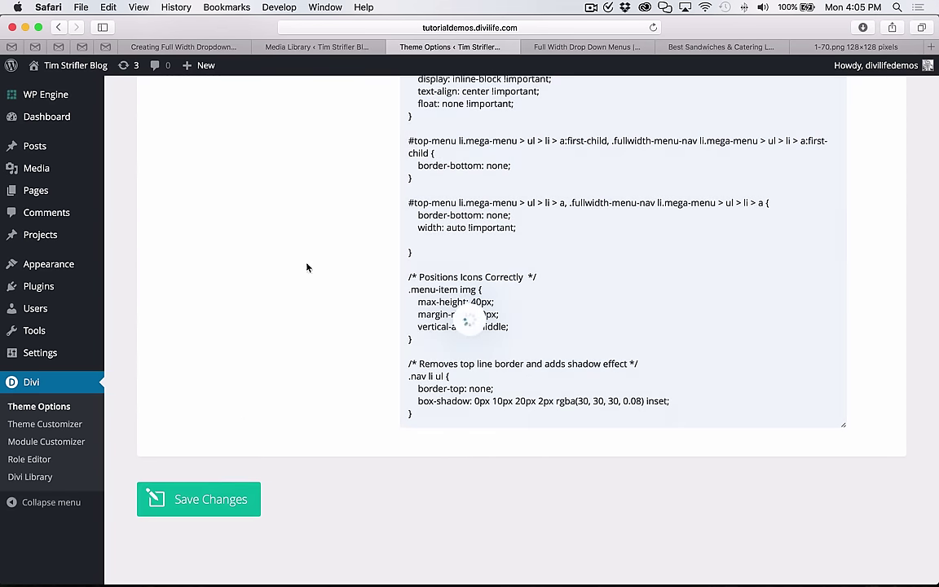
left_click(616, 46)
key("super+r")
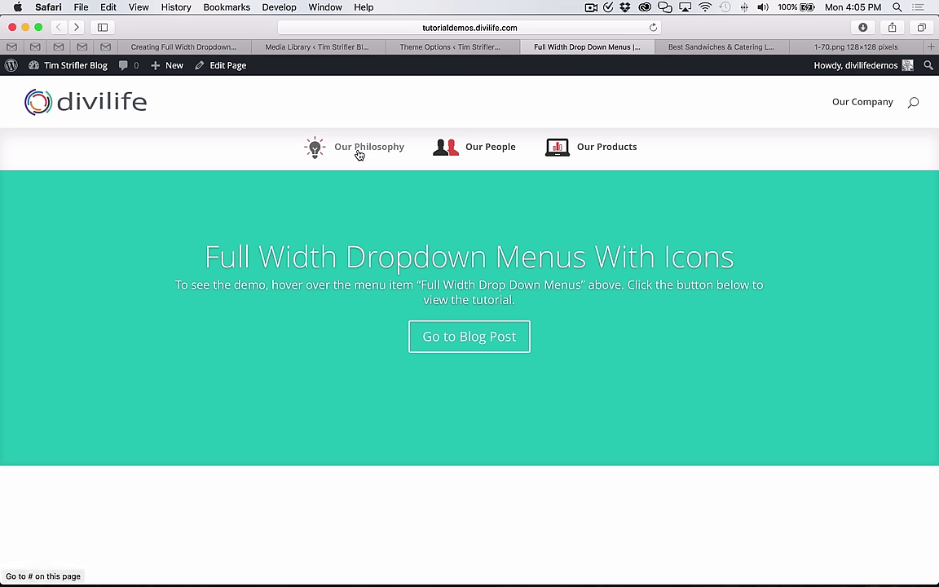
left_click(450, 47)
left_click(282, 48)
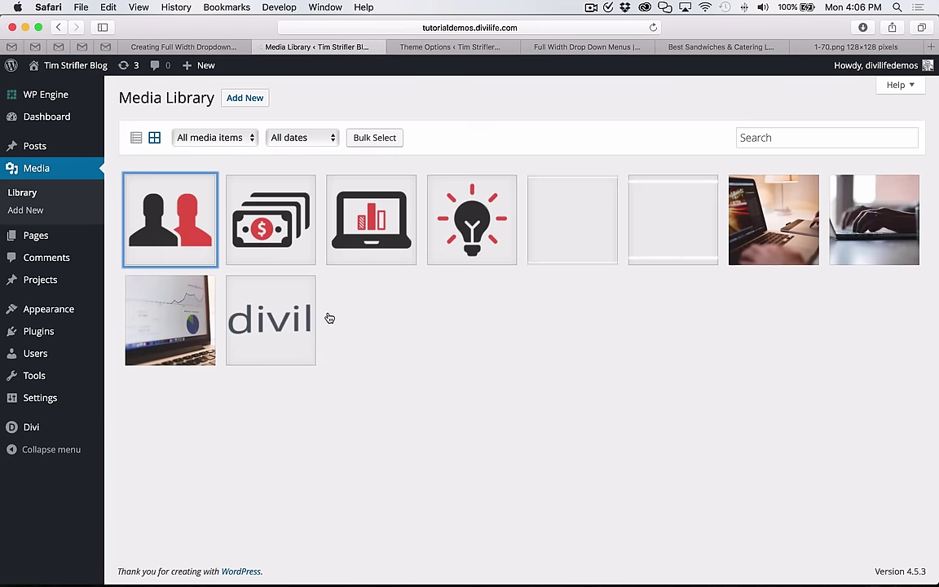
left_click(188, 47)
scroll(268, 380, "down", 10)
scroll(244, 350, "down", 3)
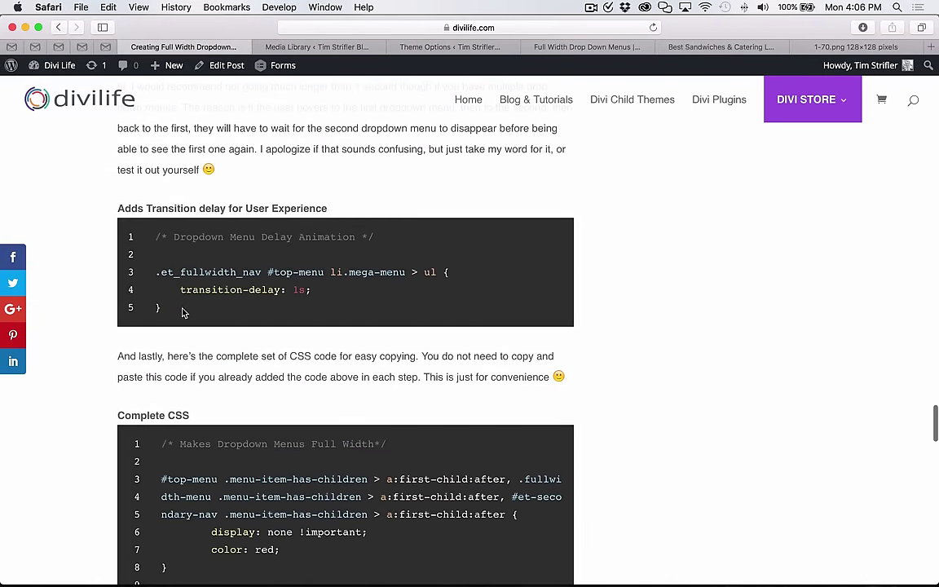
left_click_drag(167, 310, 196, 256)
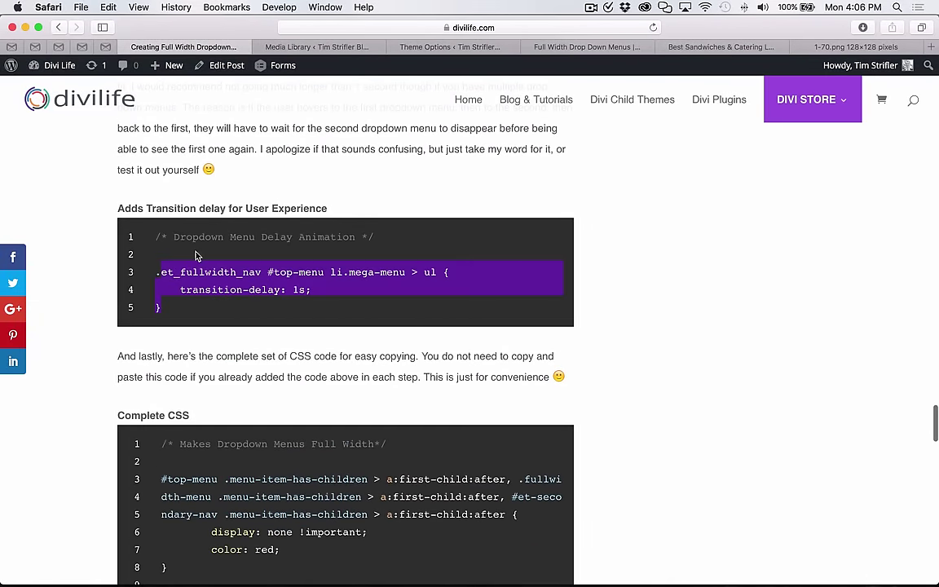
left_click(601, 48)
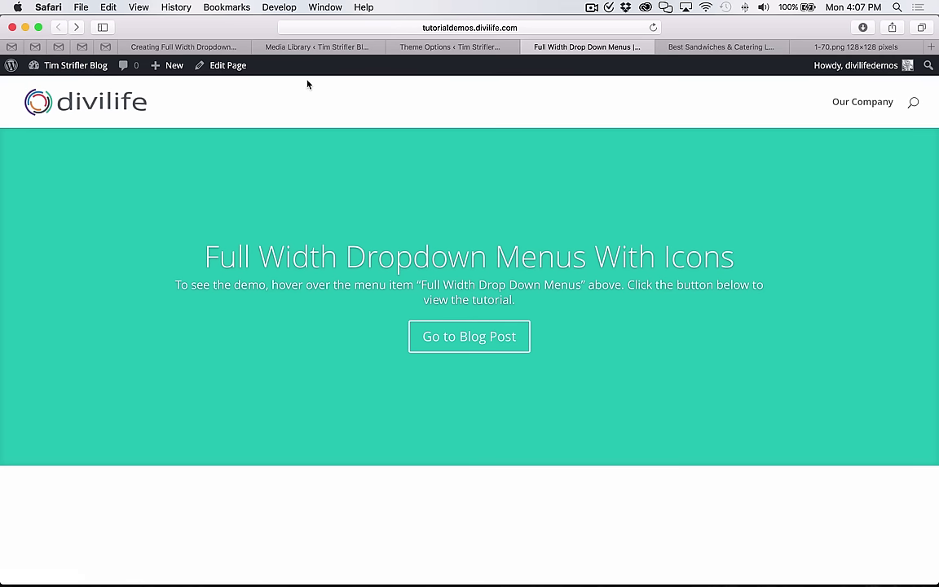
Copy the Dropdown Menu Delay Animation CSS from the tutorial post.
left_click(166, 47)
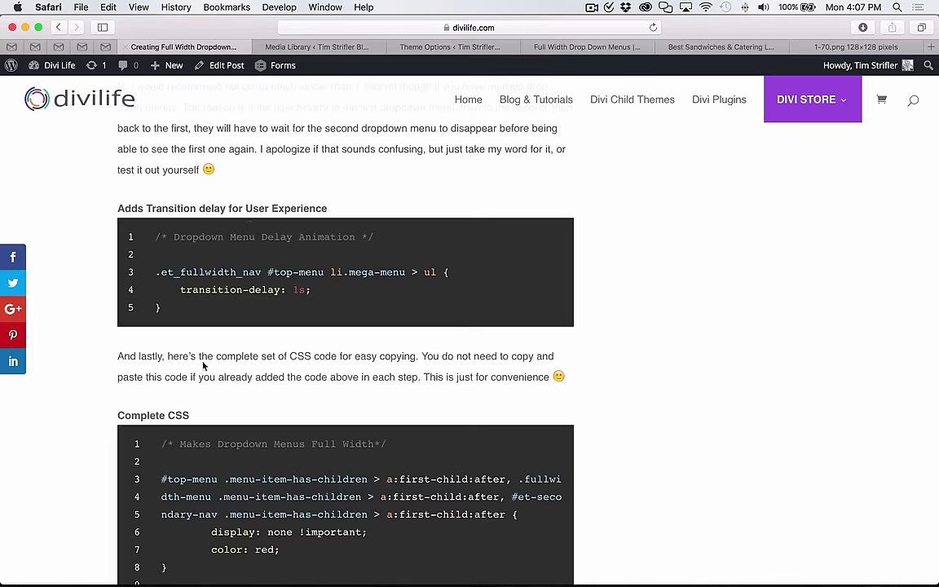
scroll(203, 360, "down", 2)
scroll(203, 362, "up", 1)
scroll(203, 362, "up", 1)
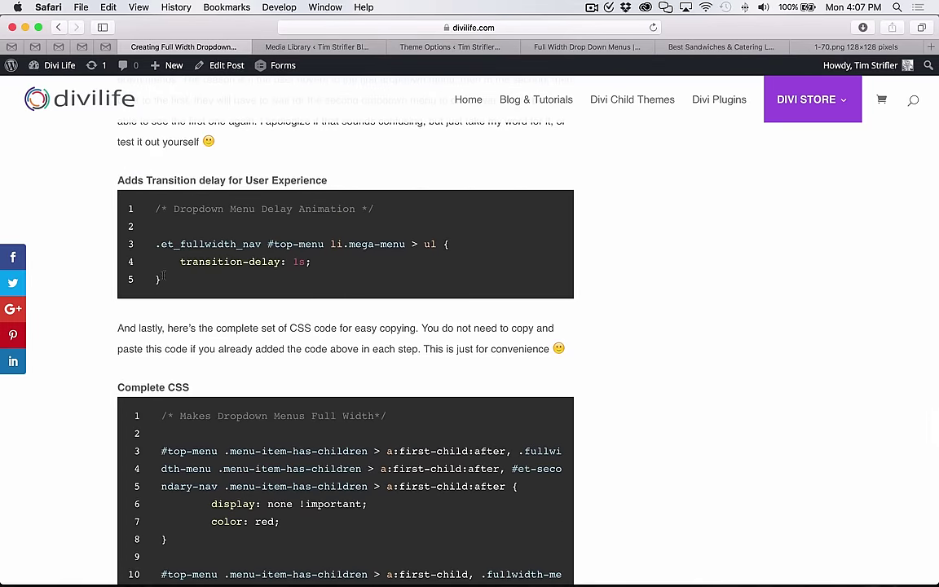
left_click_drag(161, 280, 149, 209)
key("super+c")
scroll(149, 209, "down", 6)
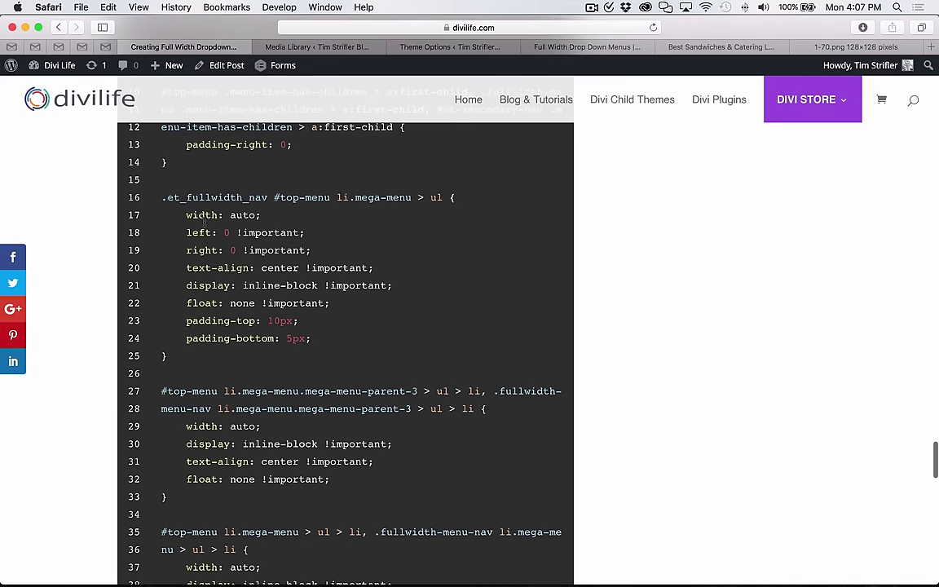
scroll(216, 235, "up", 5)
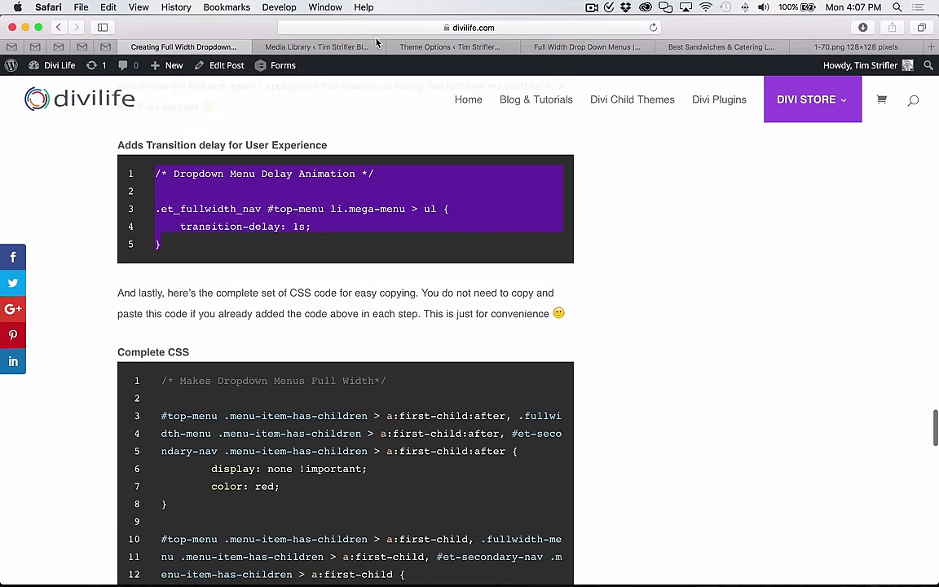
Paste the 1s delay rule at the end of the custom CSS and save the changes.
left_click(450, 46)
left_click(467, 422)
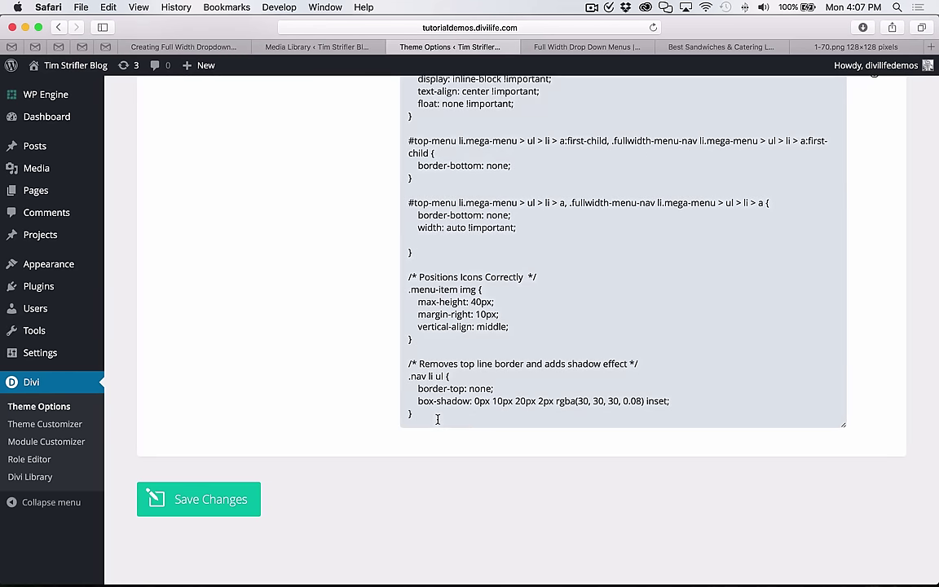
key("Return")
key("super+v")
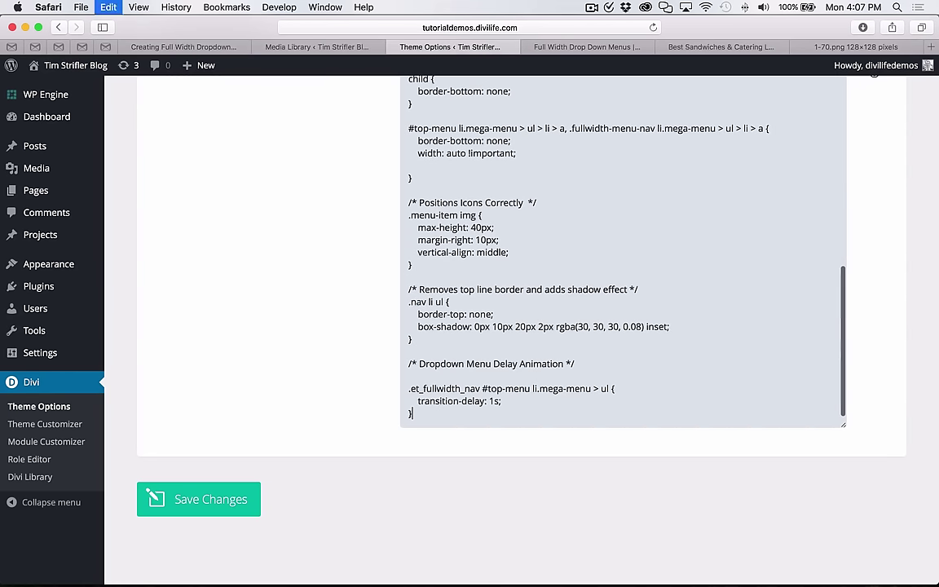
left_click(236, 497)
left_click(602, 46)
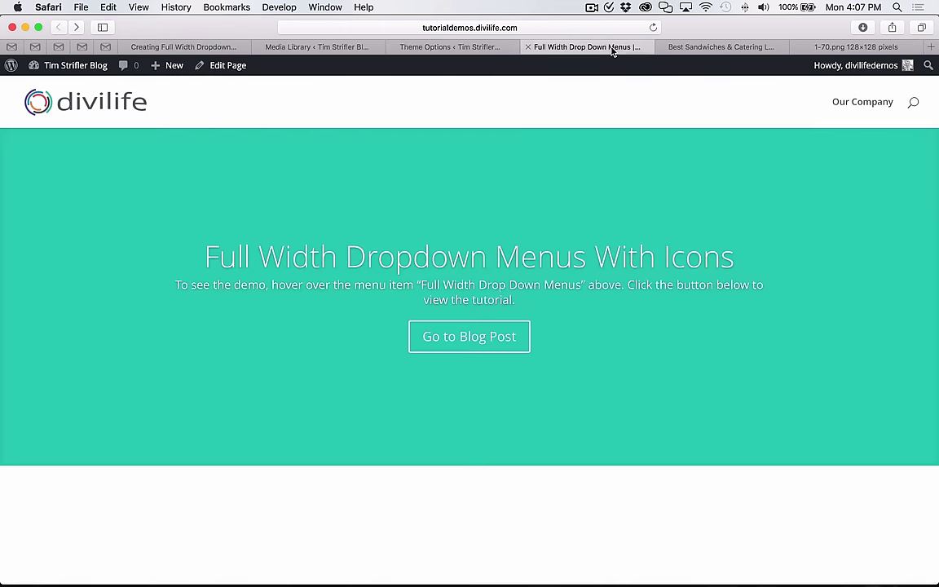
Reload the demo page, test Our Company's delayed dropdown, then switch to the Mendocino Farms site.
key("super+r")
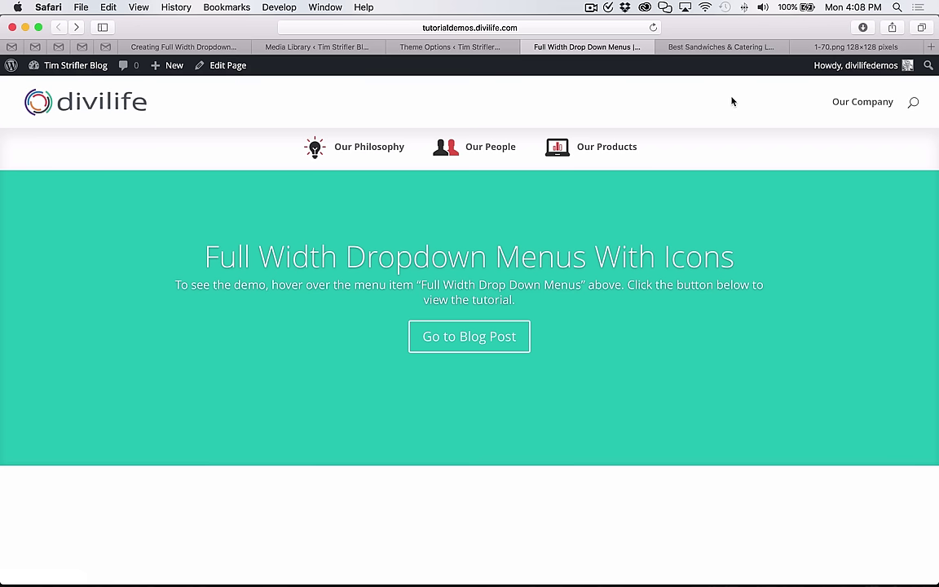
mouse_move(876, 103)
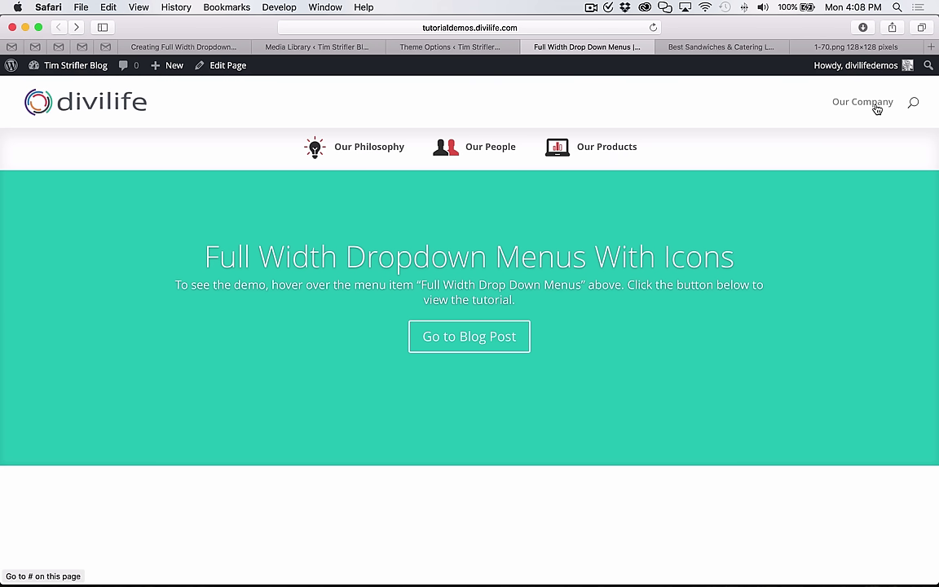
left_click(713, 48)
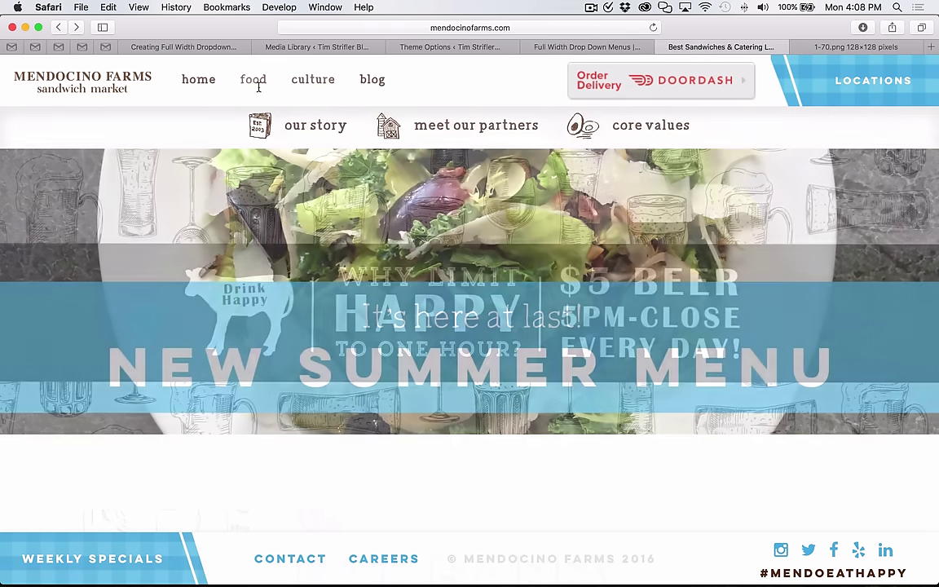
Compare the Mendocino Farms food and culture dropdowns, then go back to the divilife demo page.
mouse_move(256, 83)
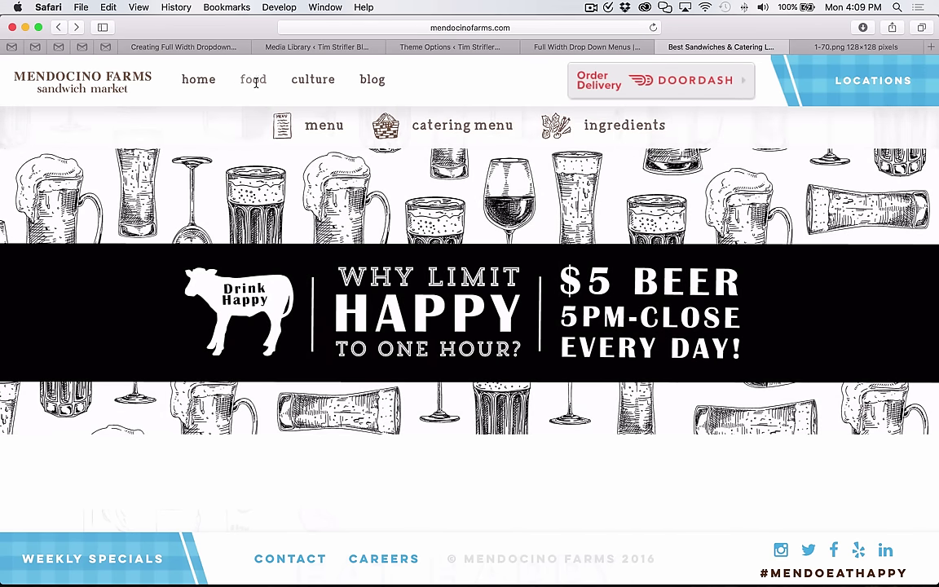
mouse_move(313, 81)
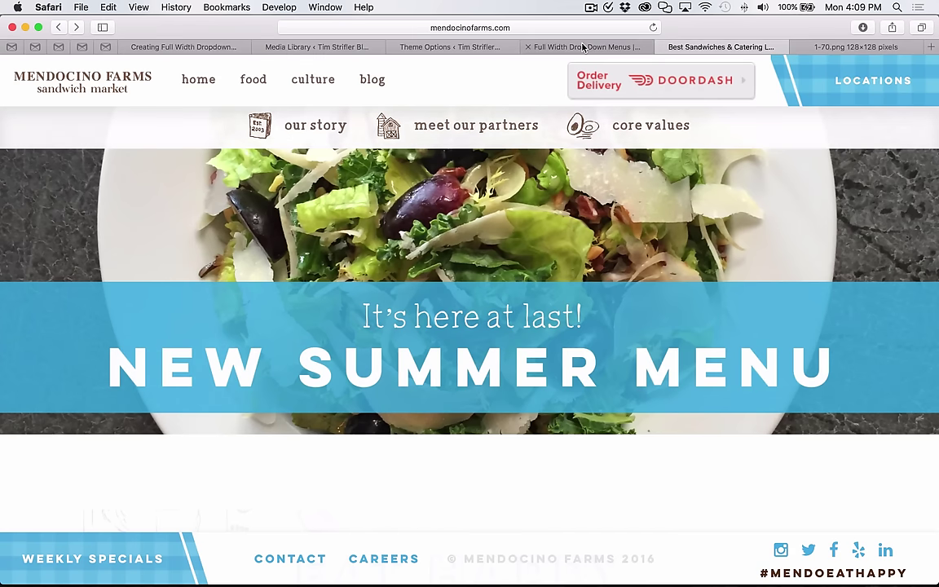
left_click(584, 46)
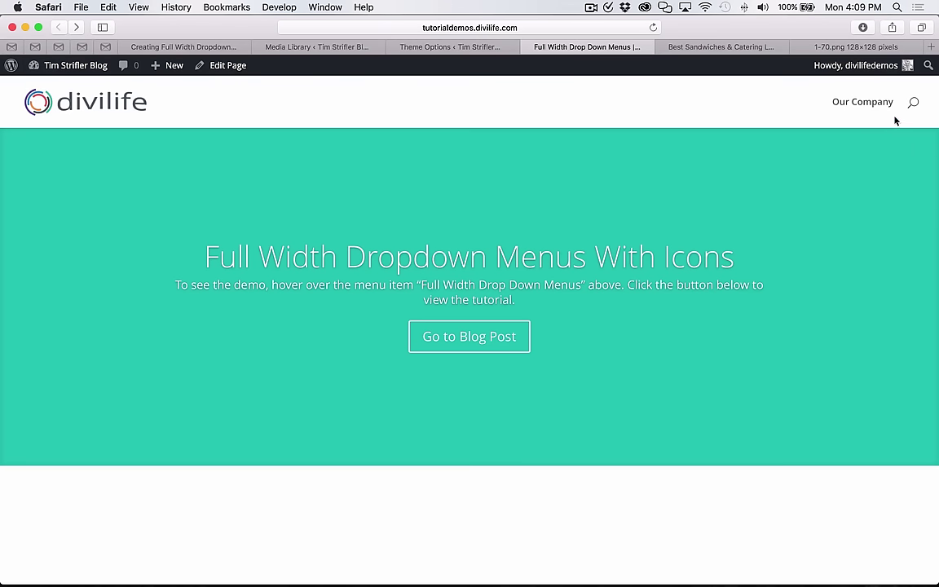
Return to the tutorial post and scroll up to 'Step Two – Adding the Image Icons'.
left_click(203, 47)
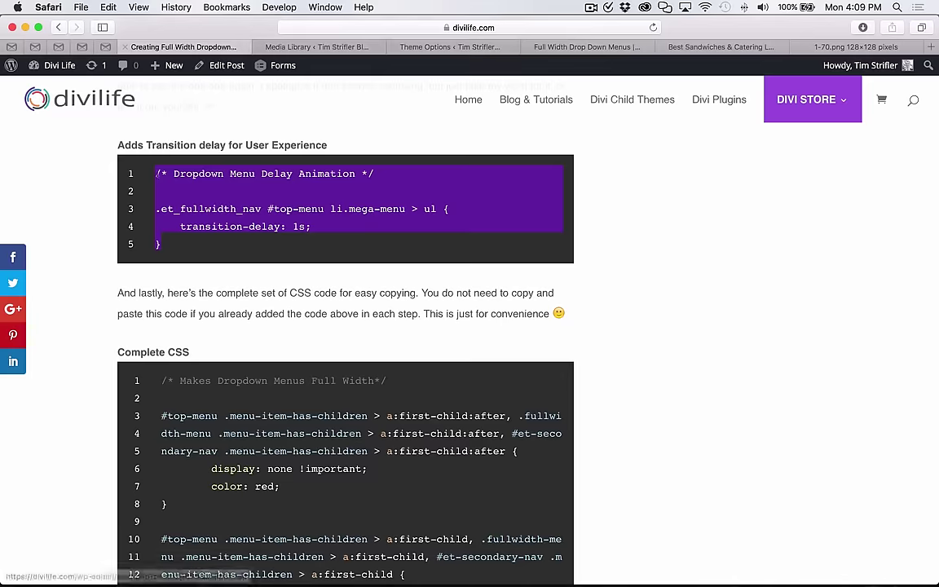
right_click(155, 279)
left_click(84, 364)
scroll(84, 363, "up", 10)
scroll(84, 362, "up", 15)
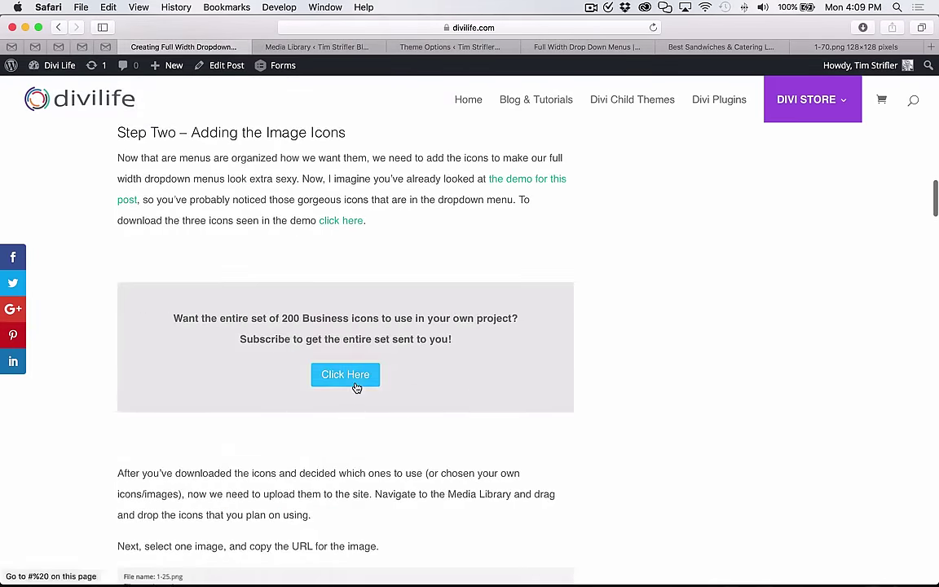
Preview and dismiss the 200 Business Icons Set sign-up form, then return to the demo page.
left_click(354, 381)
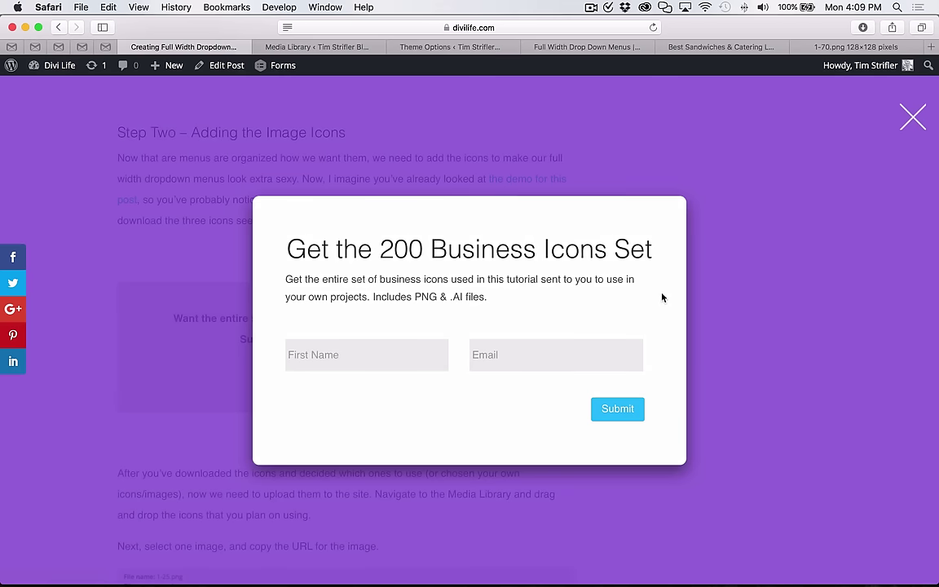
left_click(911, 116)
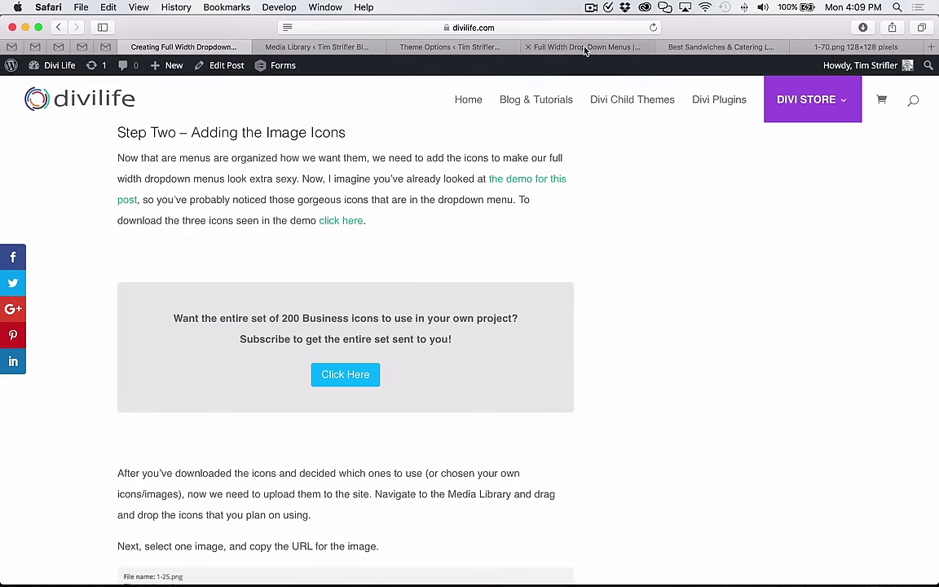
left_click(575, 46)
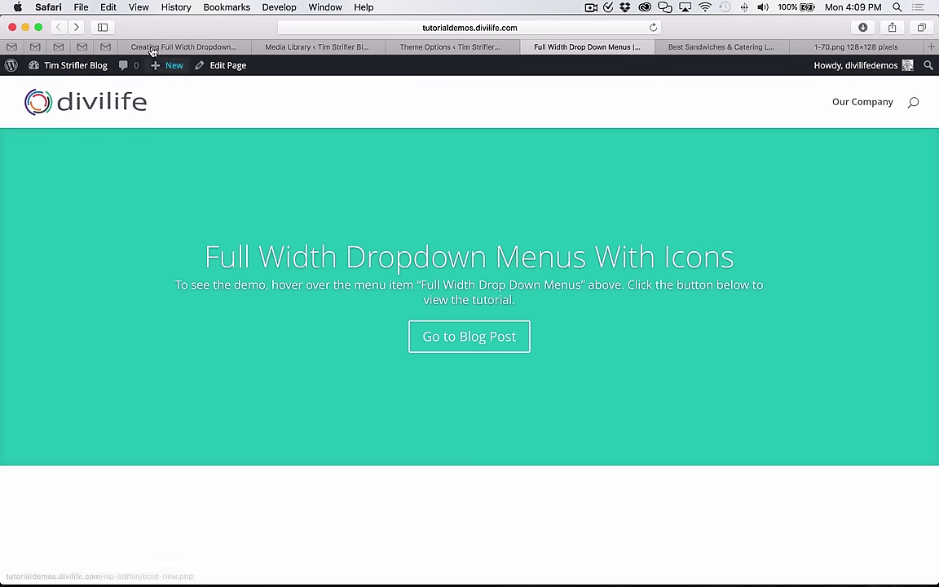